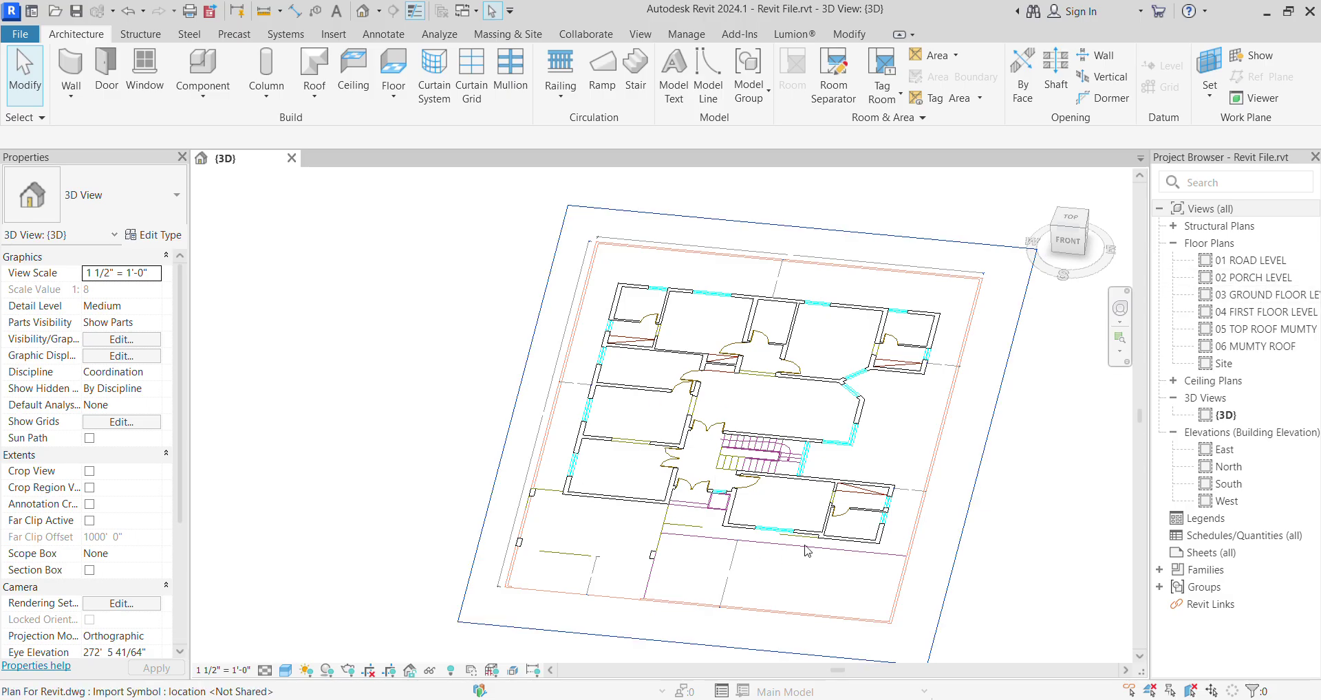
Step: Open the 03 GROUND FLOOR LEVEL floor plan showing the imported ground floor drawing
{"action": "left_click", "coordinate": [1287, 301]}
{"action": "double_click", "coordinate": [1285, 302]}
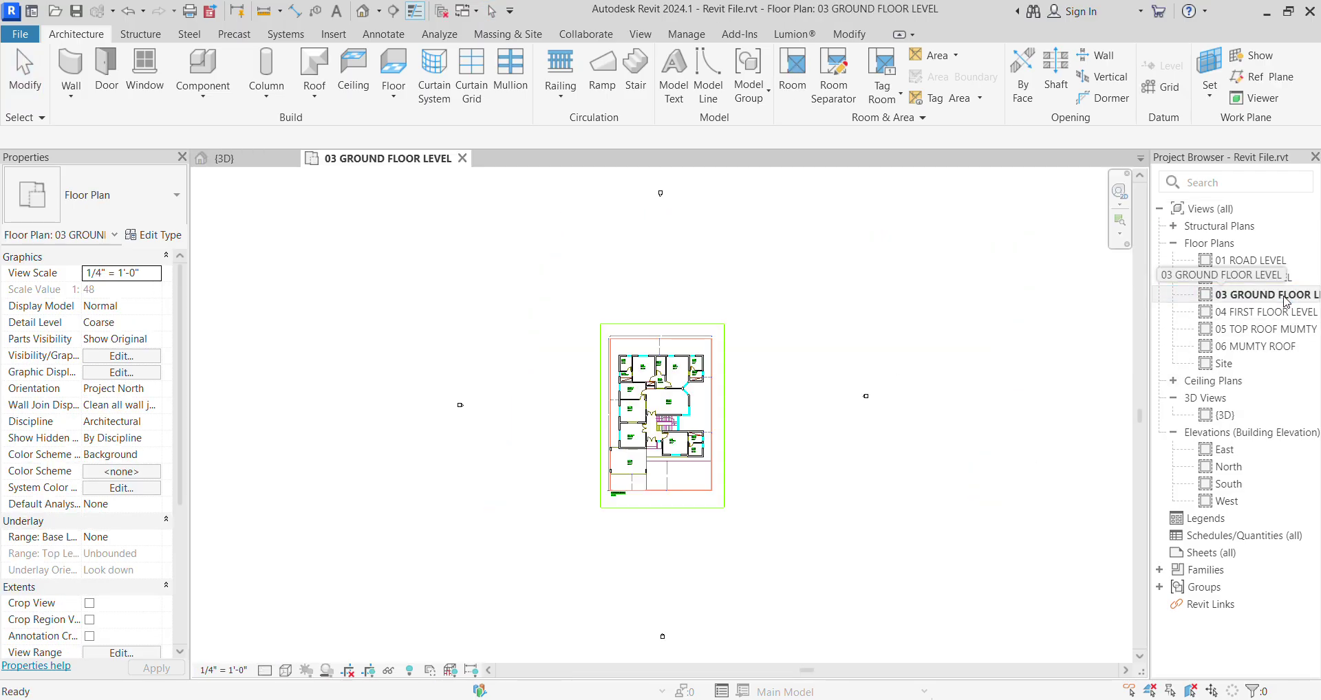
{"action": "scroll", "coordinate": [630, 503], "scroll_direction": "up", "scroll_amount": 5}
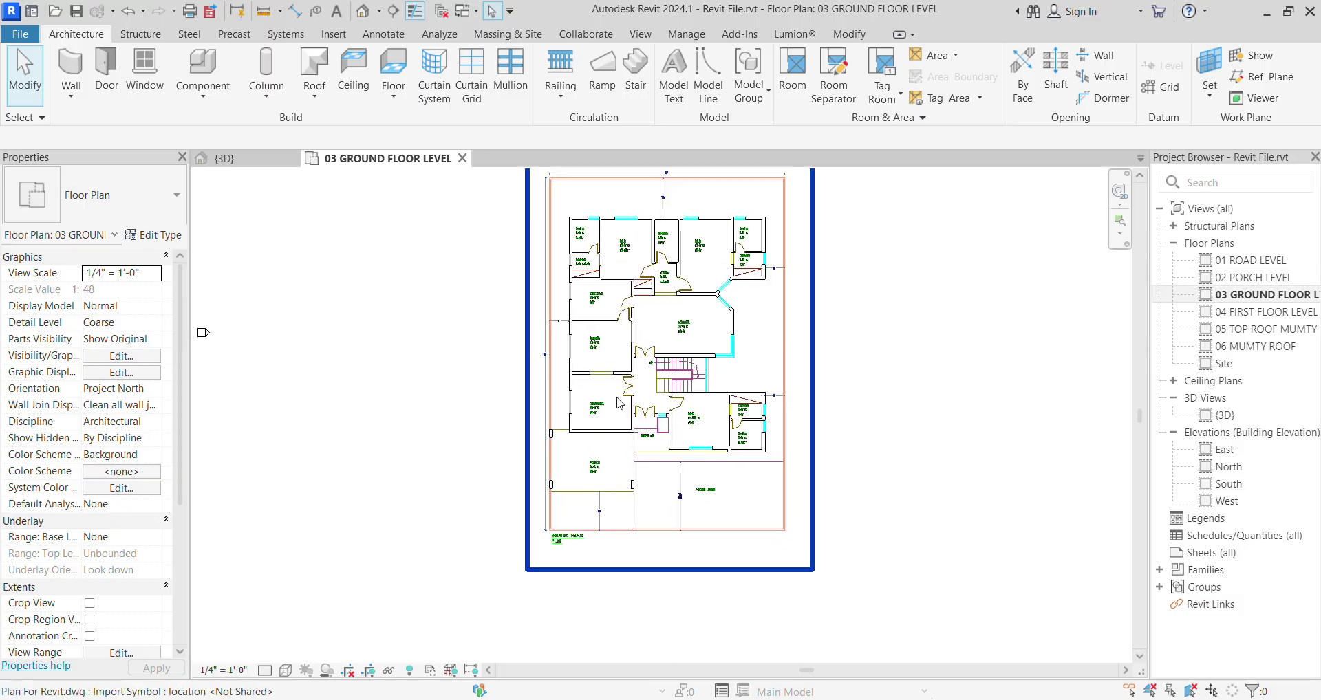
{"action": "scroll", "coordinate": [720, 387], "scroll_direction": "down", "scroll_amount": 3}
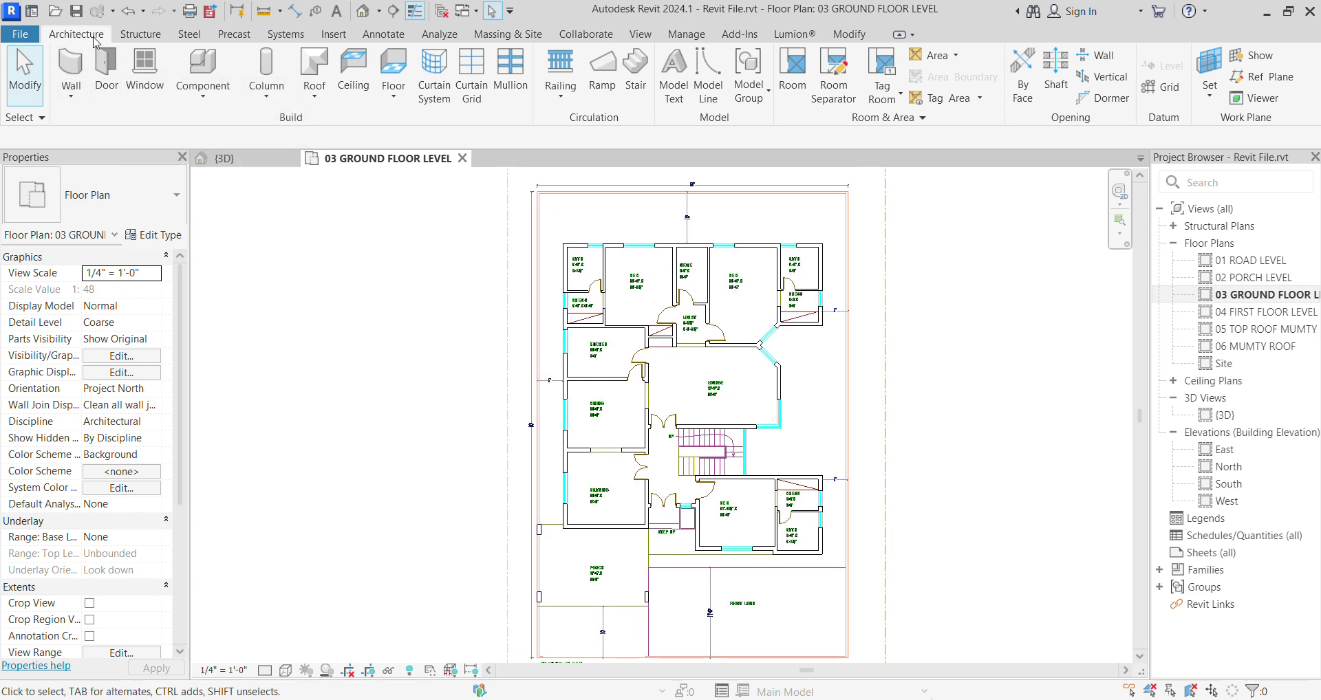
Step: Start placing architectural walls on the ground floor plan
{"action": "left_click", "coordinate": [150, 39]}
{"action": "left_click", "coordinate": [88, 37]}
{"action": "left_click", "coordinate": [66, 99]}
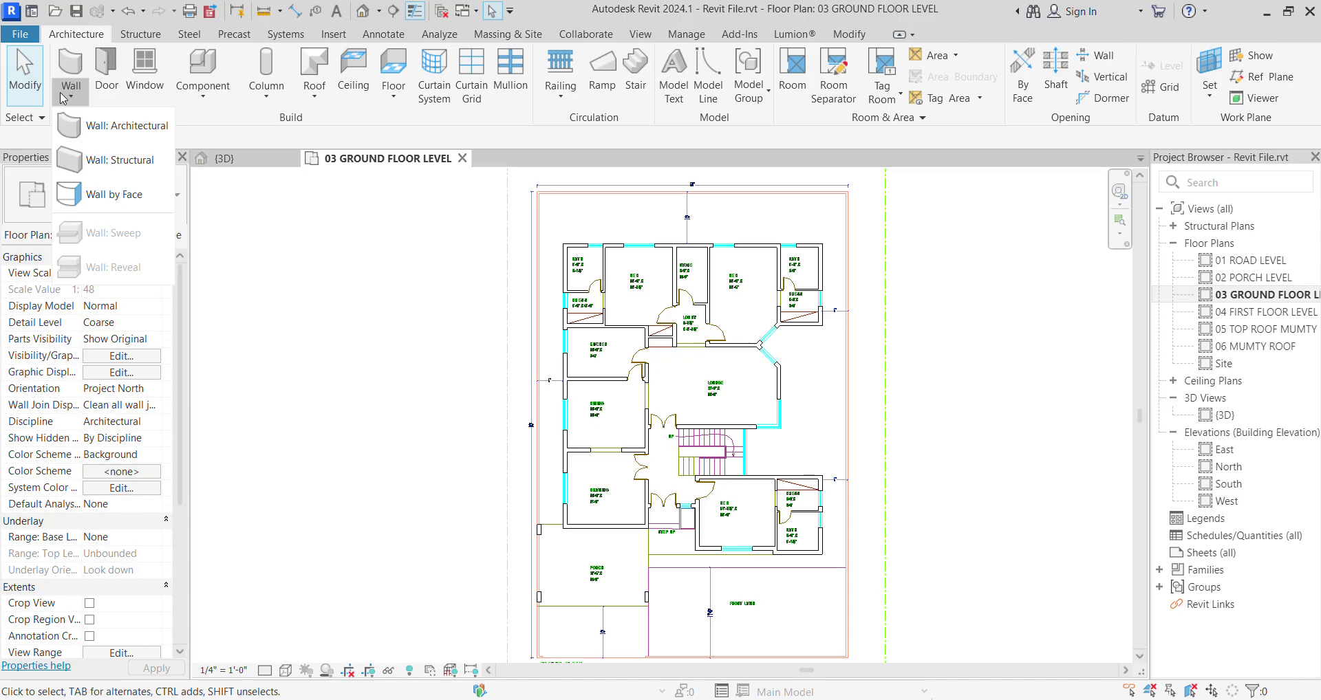
{"action": "left_click", "coordinate": [147, 132]}
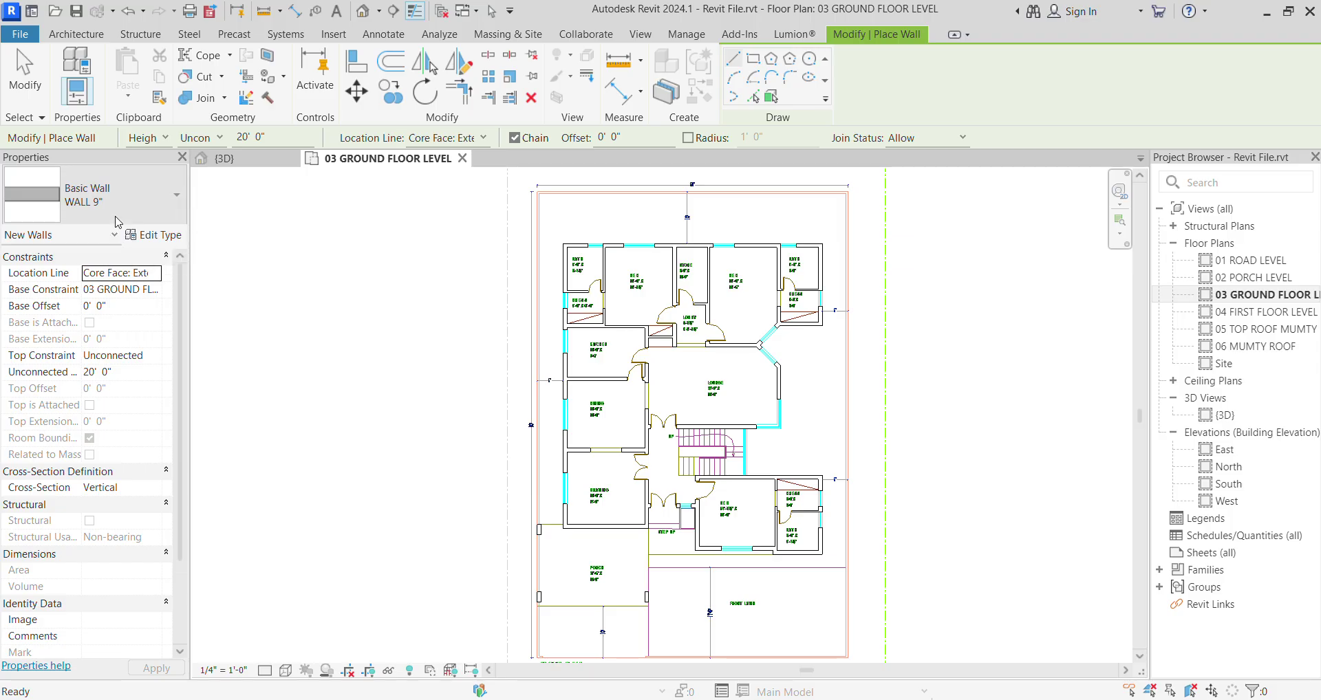
Step: Look through the available basic, curtain and stacked wall types for the new wall
{"action": "left_click", "coordinate": [177, 195]}
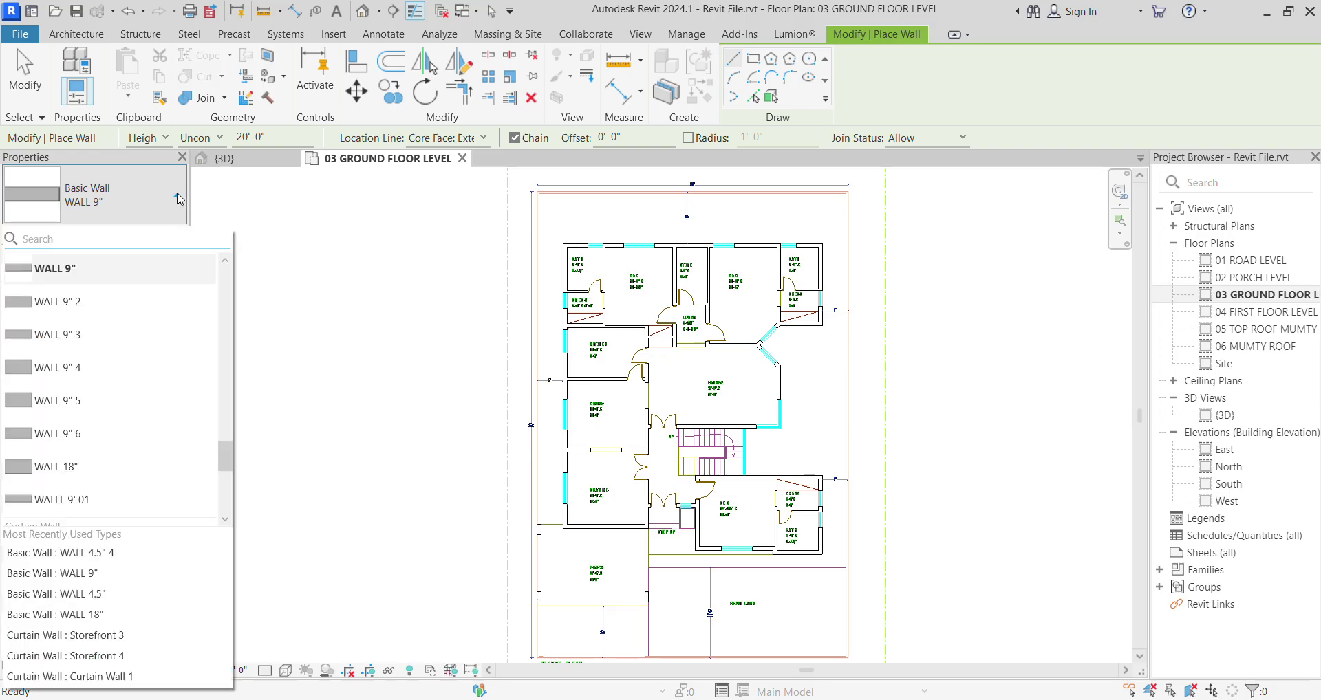
{"action": "scroll", "coordinate": [103, 396], "scroll_direction": "down", "scroll_amount": 5}
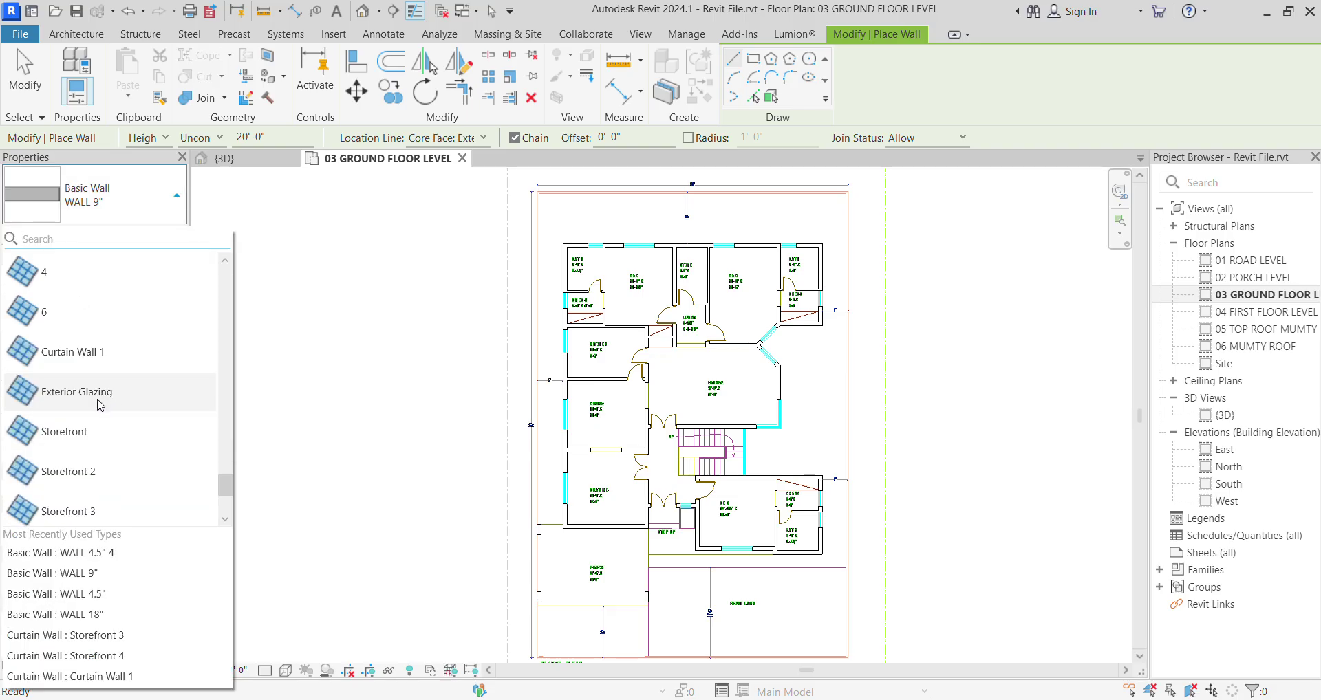
{"action": "scroll", "coordinate": [100, 403], "scroll_direction": "down", "scroll_amount": 3}
{"action": "scroll", "coordinate": [97, 476], "scroll_direction": "up", "scroll_amount": 3}
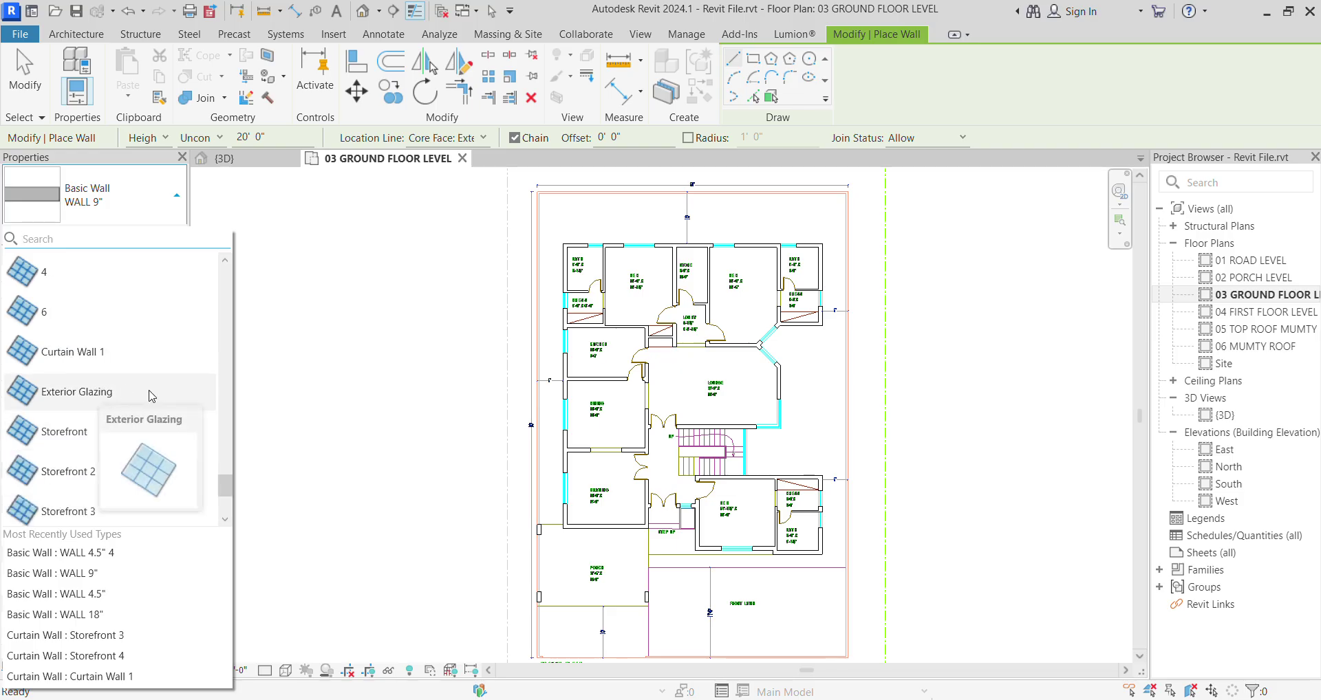
{"action": "scroll", "coordinate": [151, 396], "scroll_direction": "down", "scroll_amount": 3}
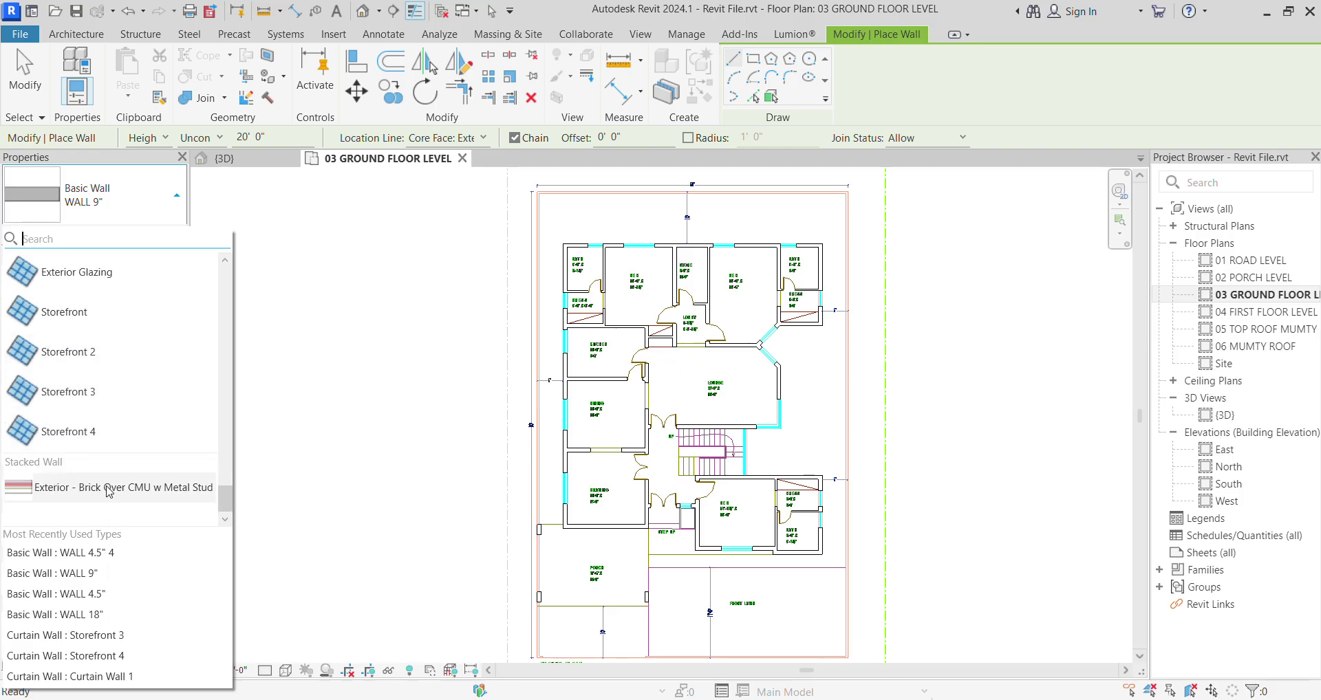
{"action": "scroll", "coordinate": [93, 413], "scroll_direction": "up", "scroll_amount": 6}
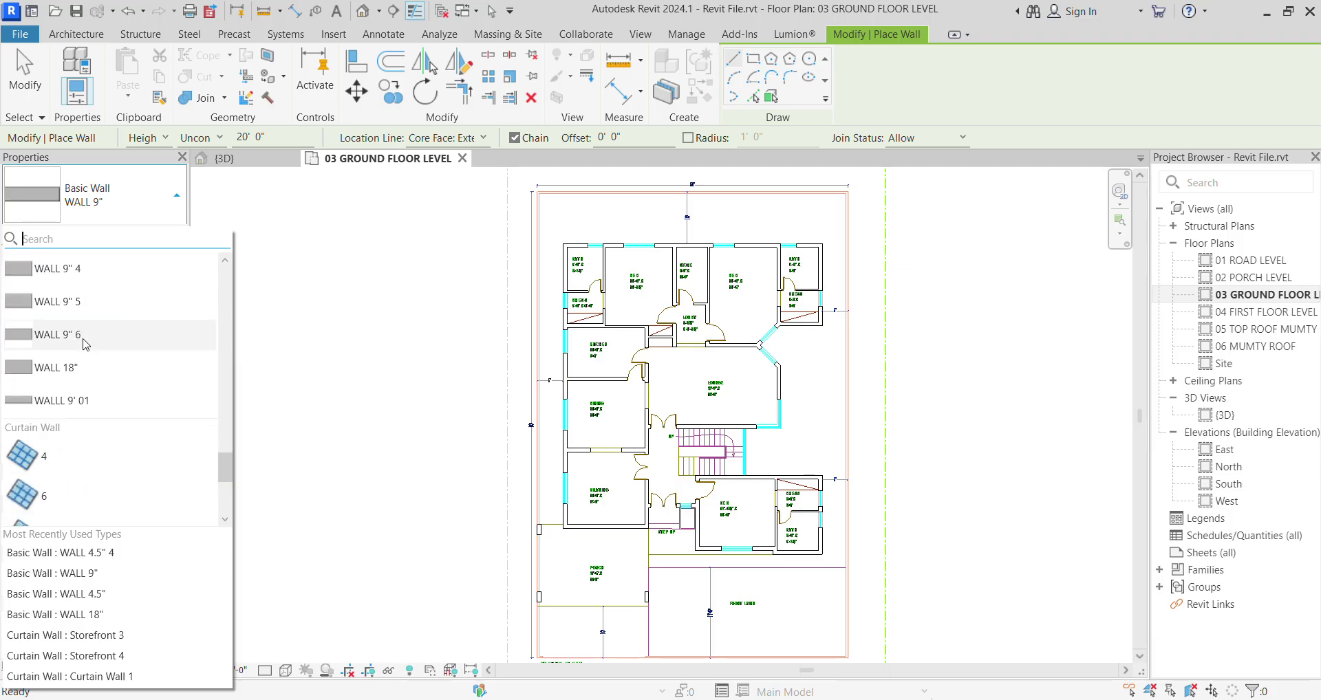
{"action": "scroll", "coordinate": [76, 337], "scroll_direction": "up", "scroll_amount": 15}
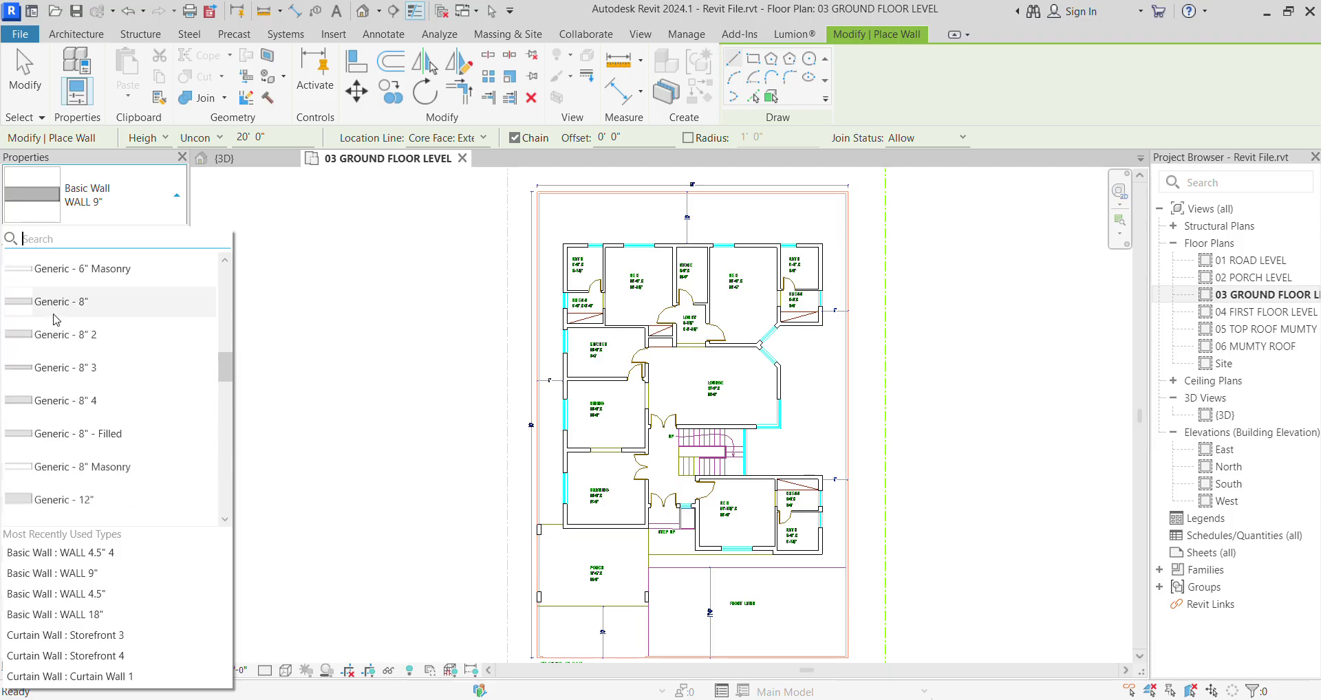
{"action": "scroll", "coordinate": [55, 320], "scroll_direction": "up", "scroll_amount": 10}
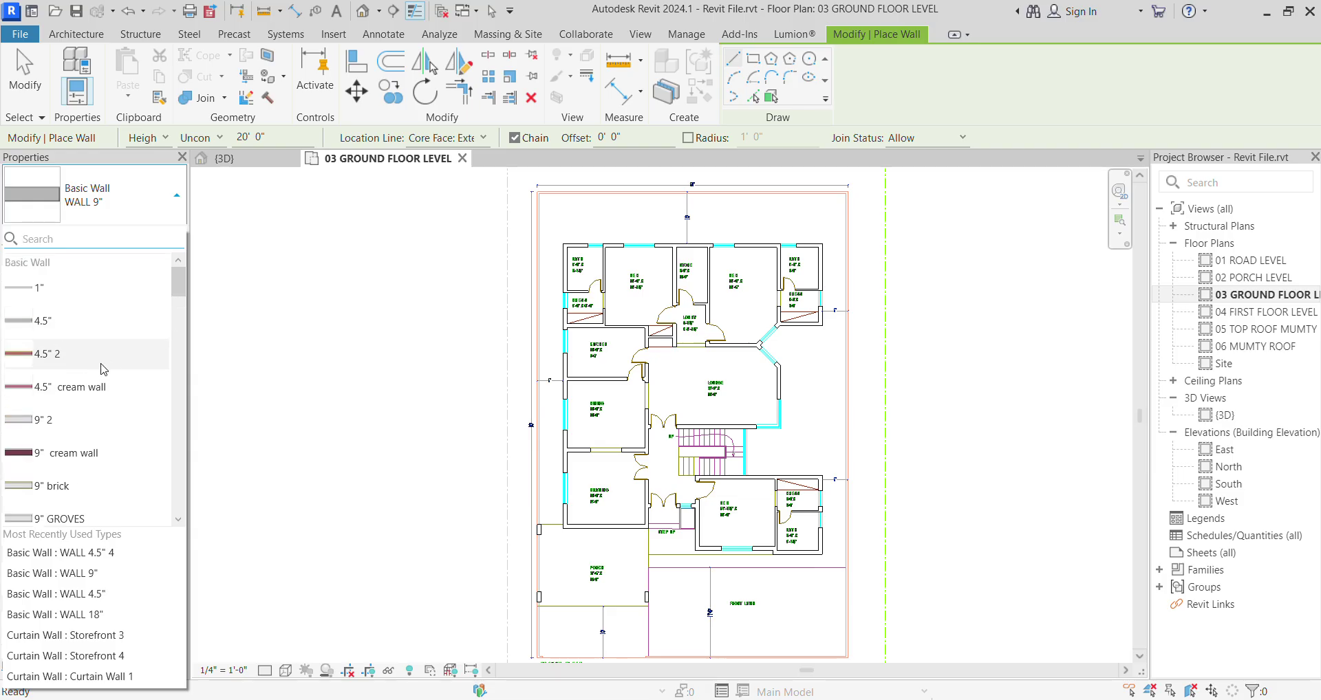
{"action": "scroll", "coordinate": [51, 411], "scroll_direction": "down", "scroll_amount": 3}
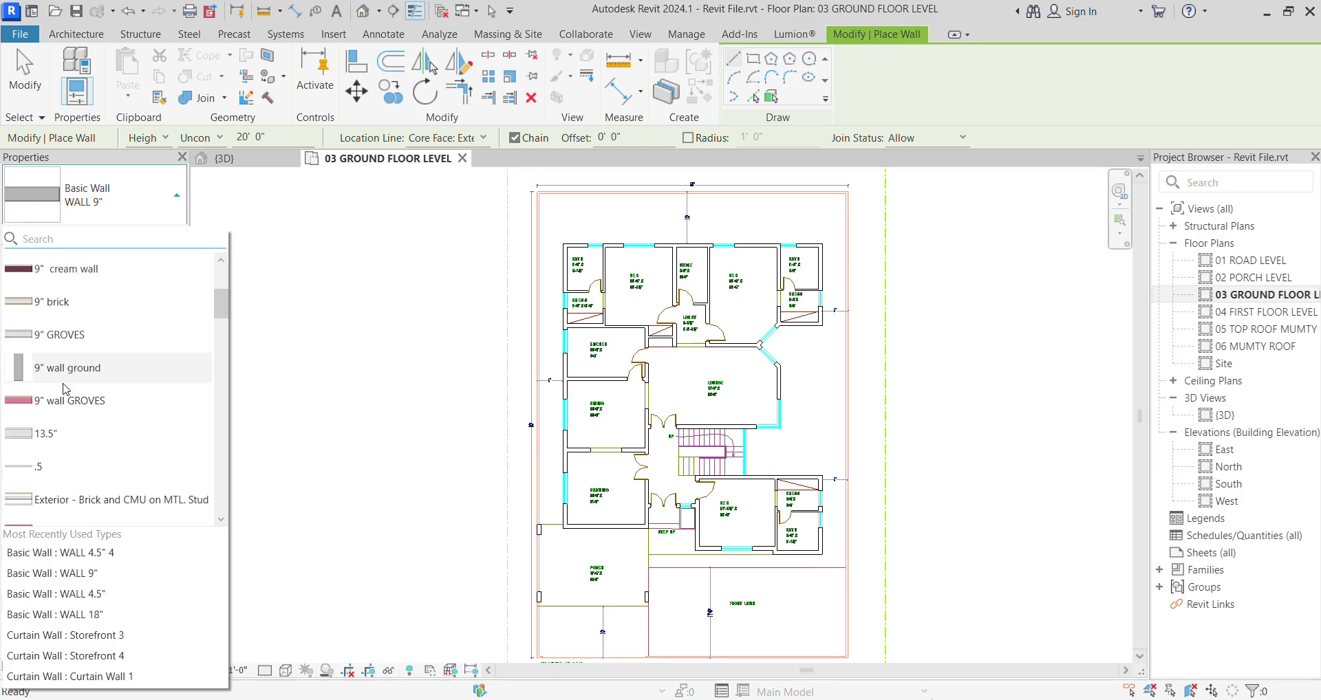
{"action": "scroll", "coordinate": [147, 444], "scroll_direction": "down", "scroll_amount": 4}
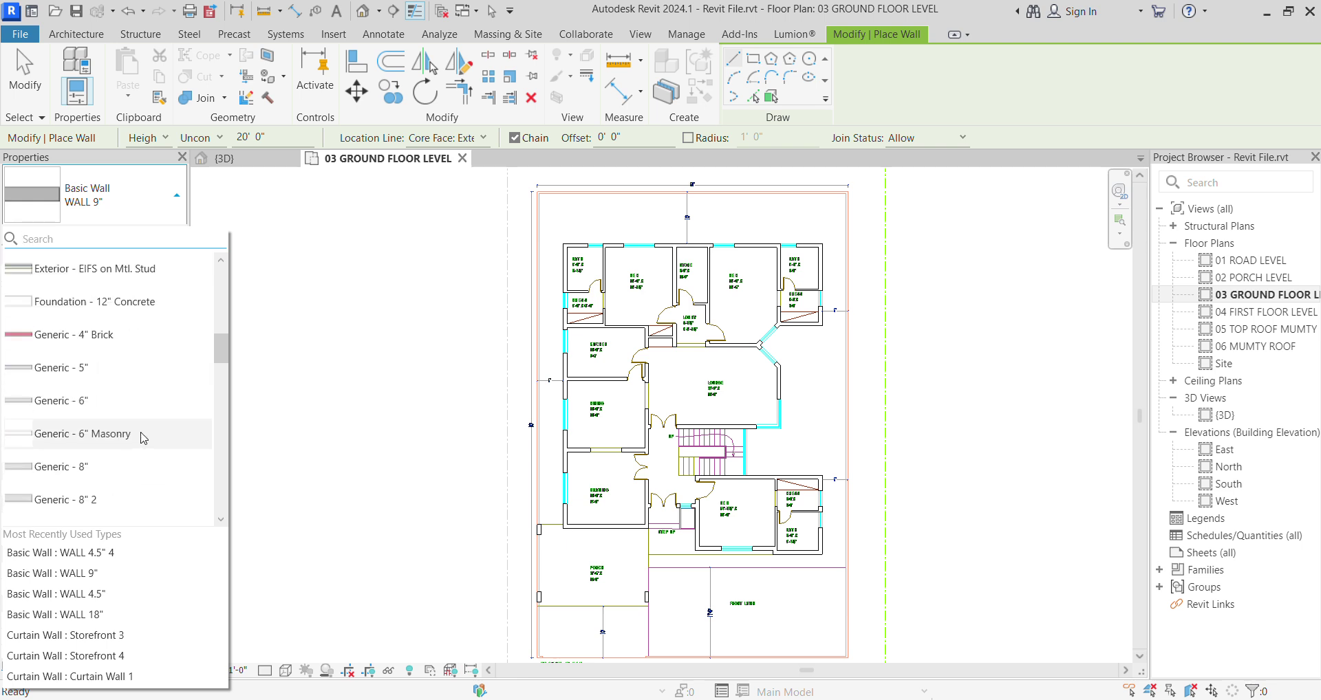
{"action": "scroll", "coordinate": [154, 459], "scroll_direction": "down", "scroll_amount": 8}
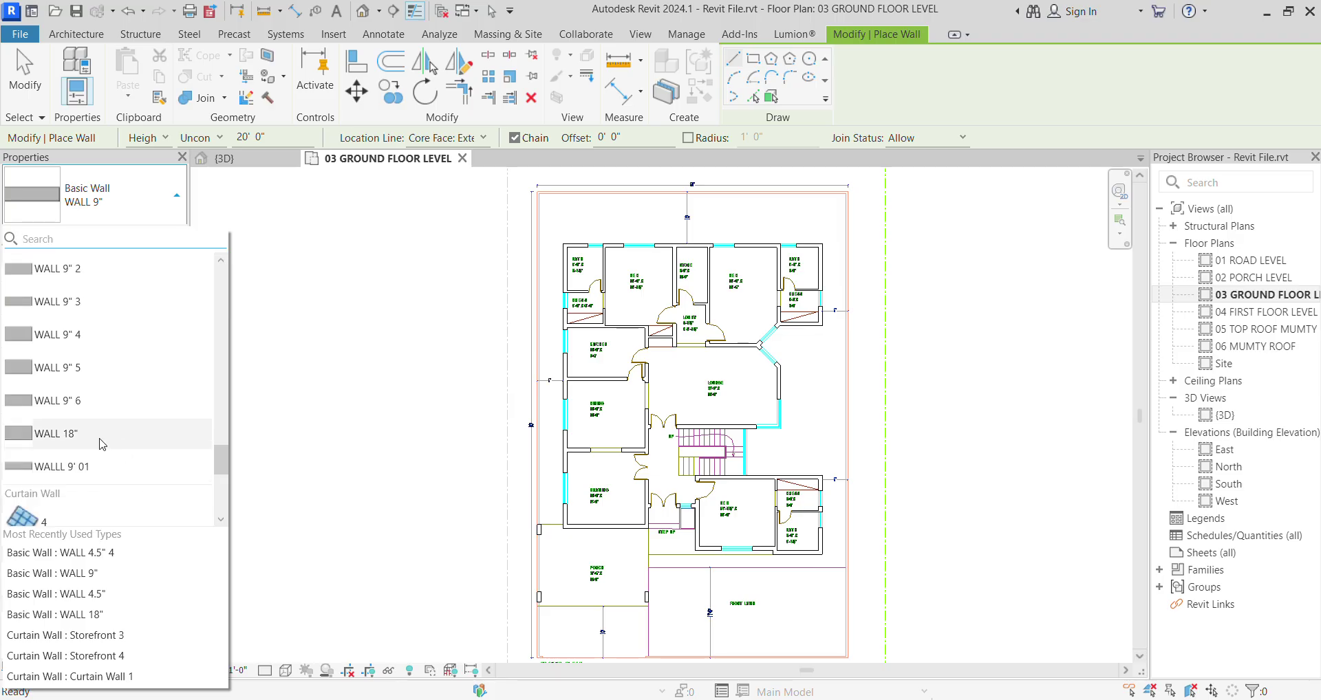
{"action": "scroll", "coordinate": [123, 440], "scroll_direction": "down", "scroll_amount": 5}
{"action": "scroll", "coordinate": [121, 403], "scroll_direction": "down", "scroll_amount": 2}
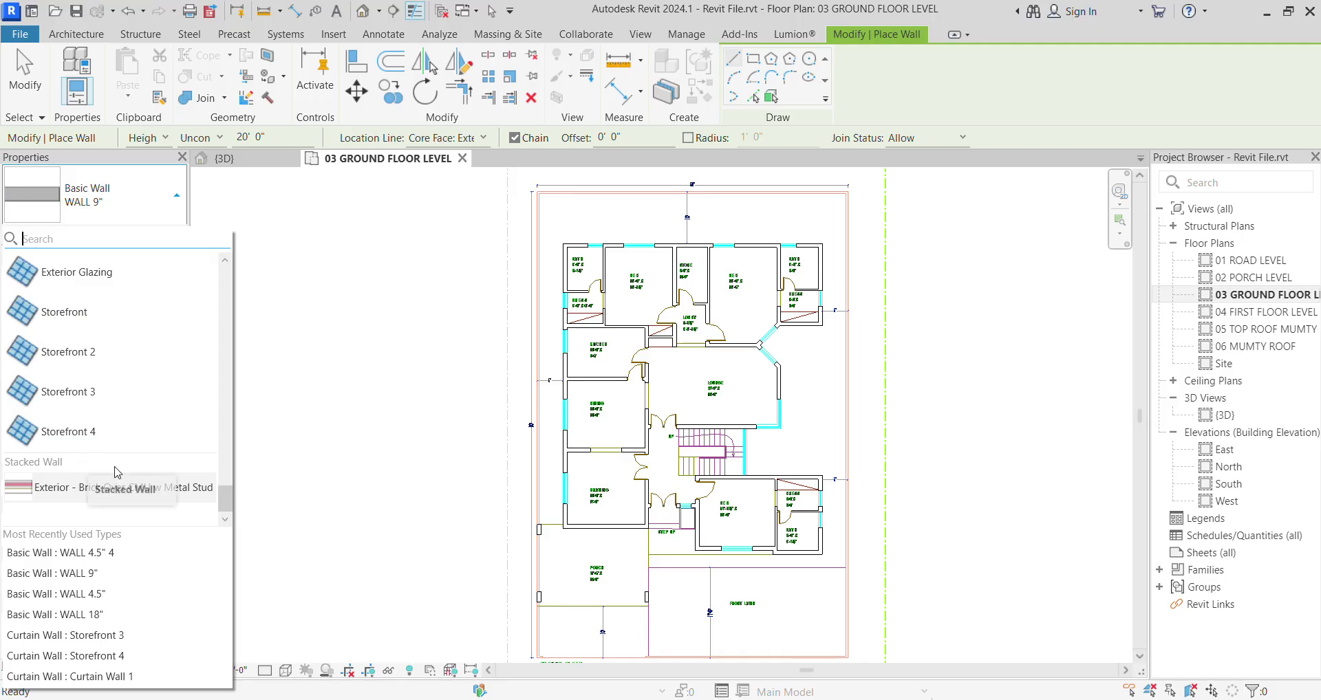
{"action": "scroll", "coordinate": [110, 440], "scroll_direction": "up", "scroll_amount": 15}
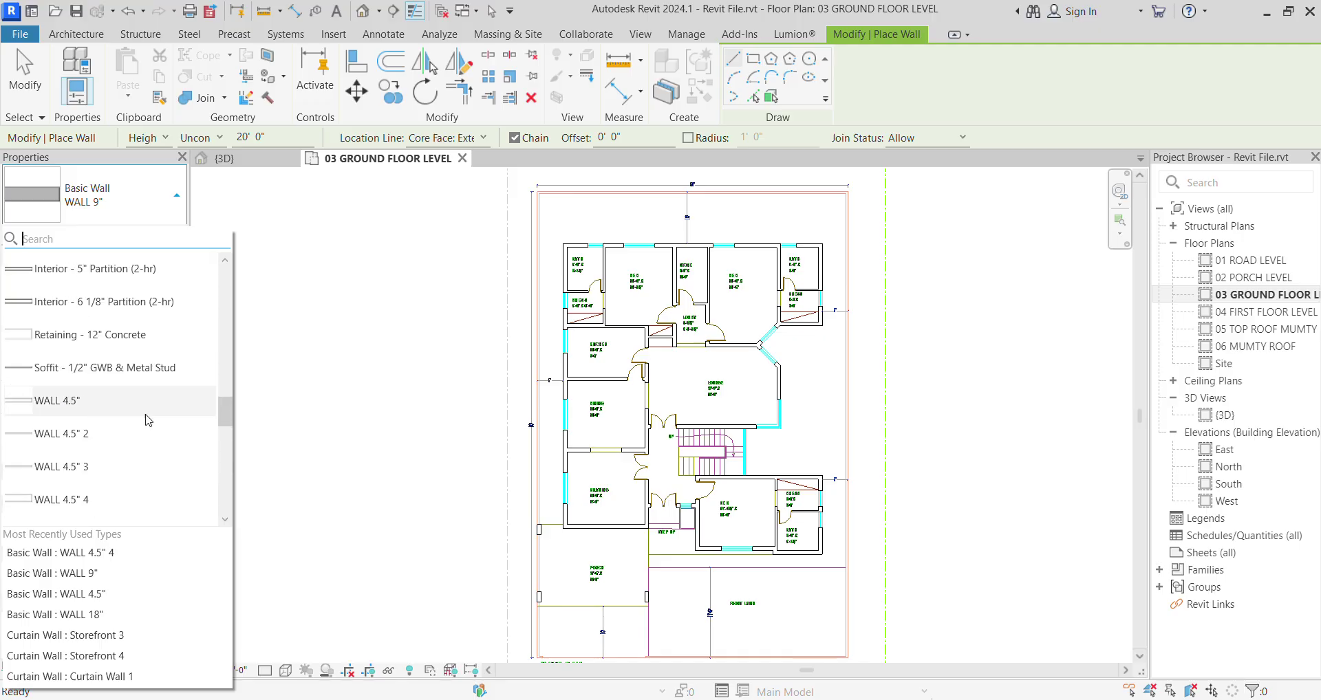
{"action": "scroll", "coordinate": [103, 335], "scroll_direction": "up", "scroll_amount": 3}
{"action": "left_click", "coordinate": [117, 206]}
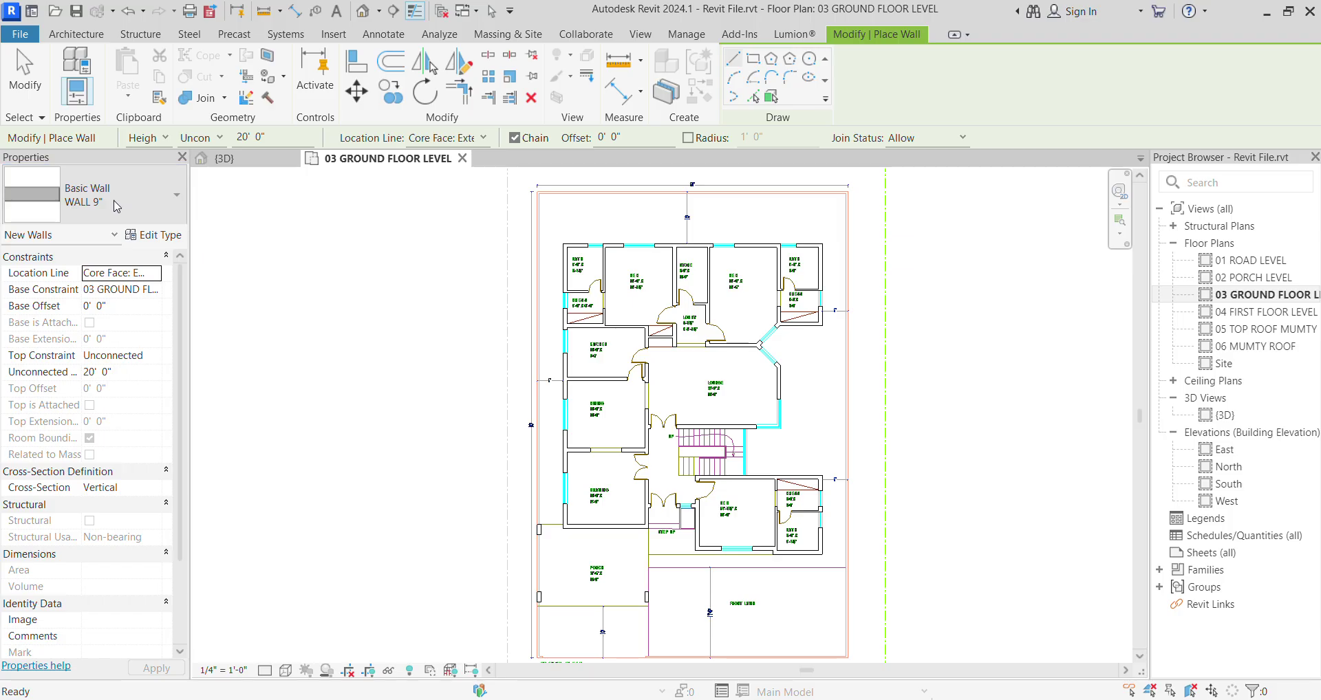
Step: Draw a 16'-6" WALL 9" wall between the outer corners of the drawing room's porch-side wall, with its thickness flipped towards the room
{"action": "left_click", "coordinate": [174, 205]}
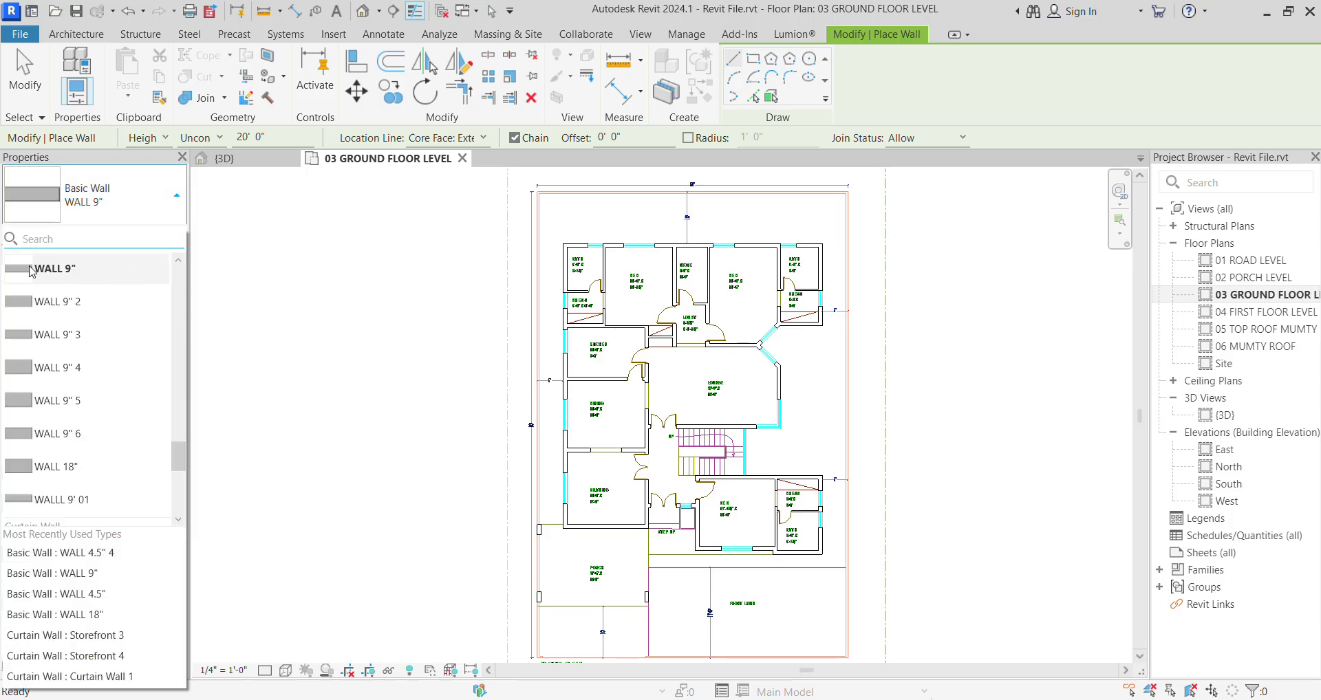
{"action": "mouse_move", "coordinate": [72, 276]}
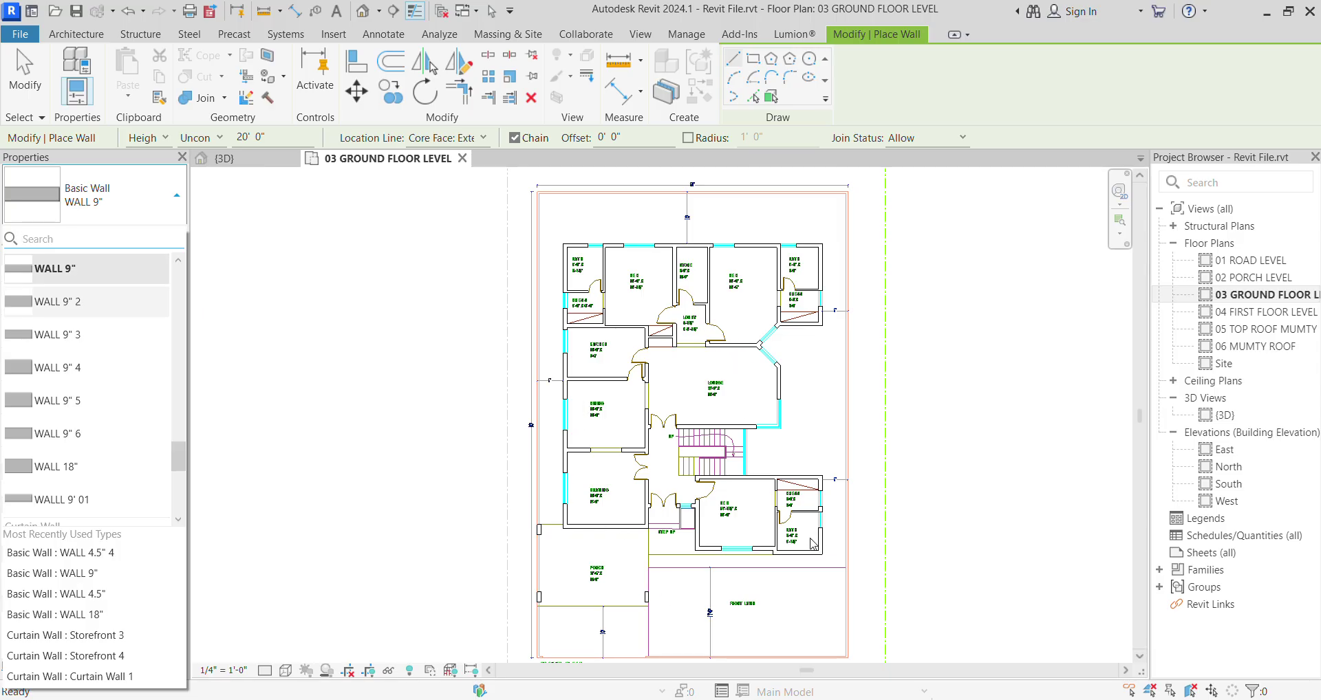
{"action": "left_click", "coordinate": [90, 277]}
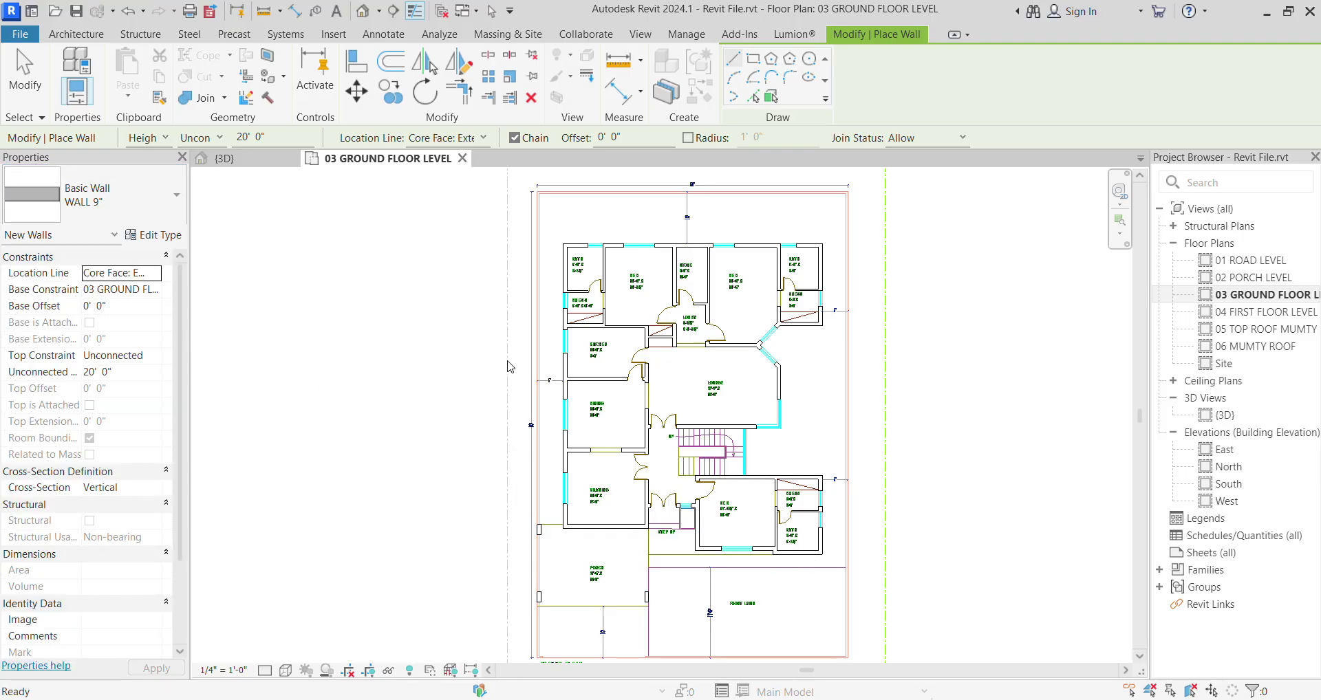
{"action": "scroll", "coordinate": [643, 534], "scroll_direction": "up", "scroll_amount": 5}
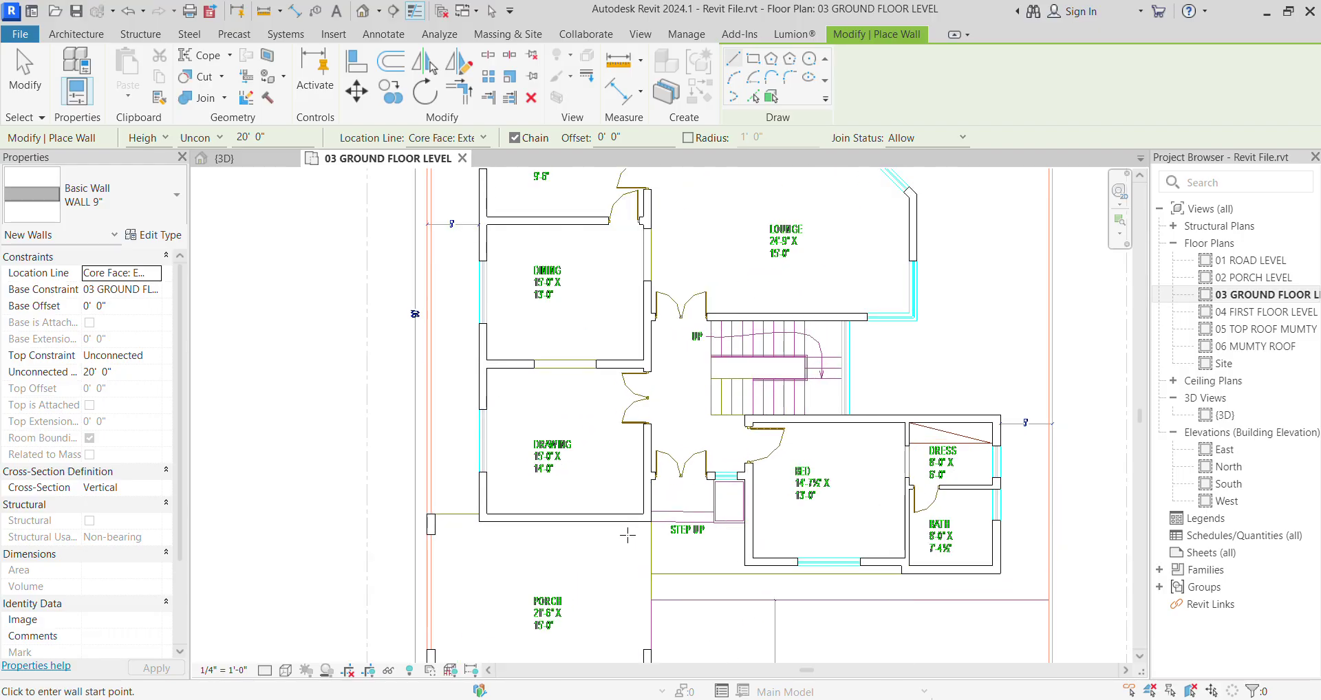
{"action": "scroll", "coordinate": [449, 525], "scroll_direction": "up", "scroll_amount": 3}
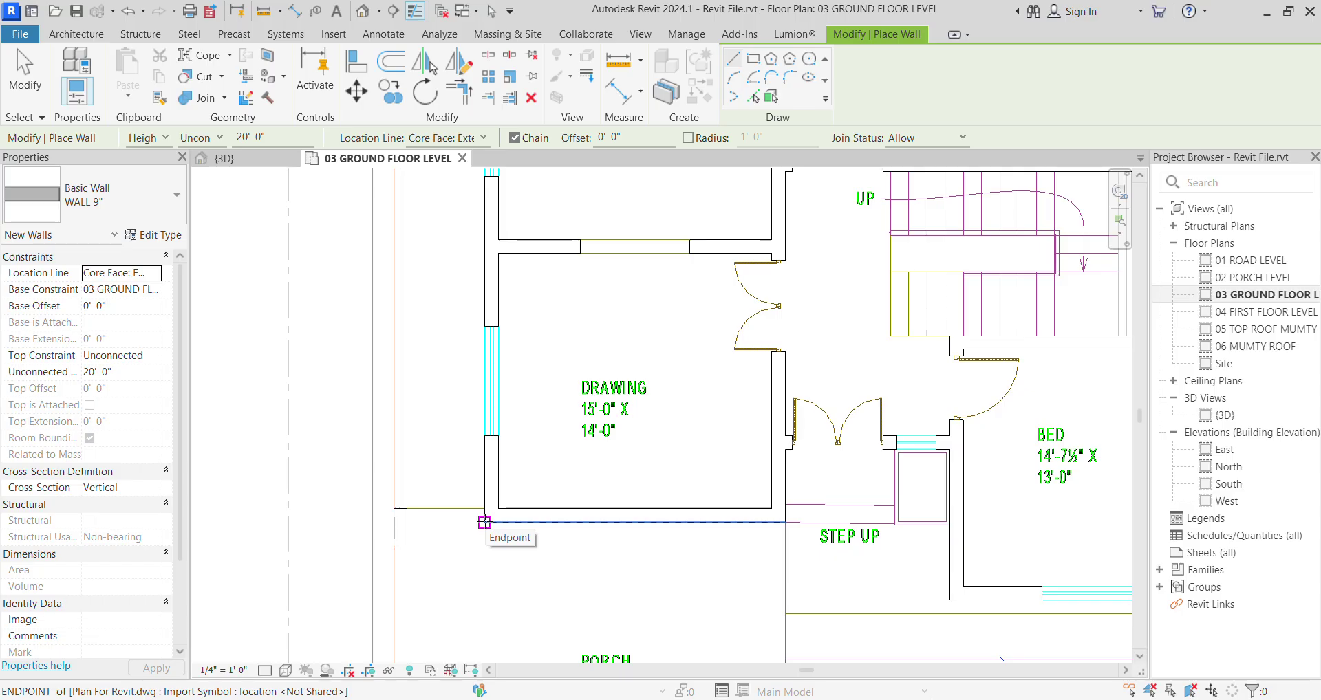
{"action": "left_click", "coordinate": [484, 522]}
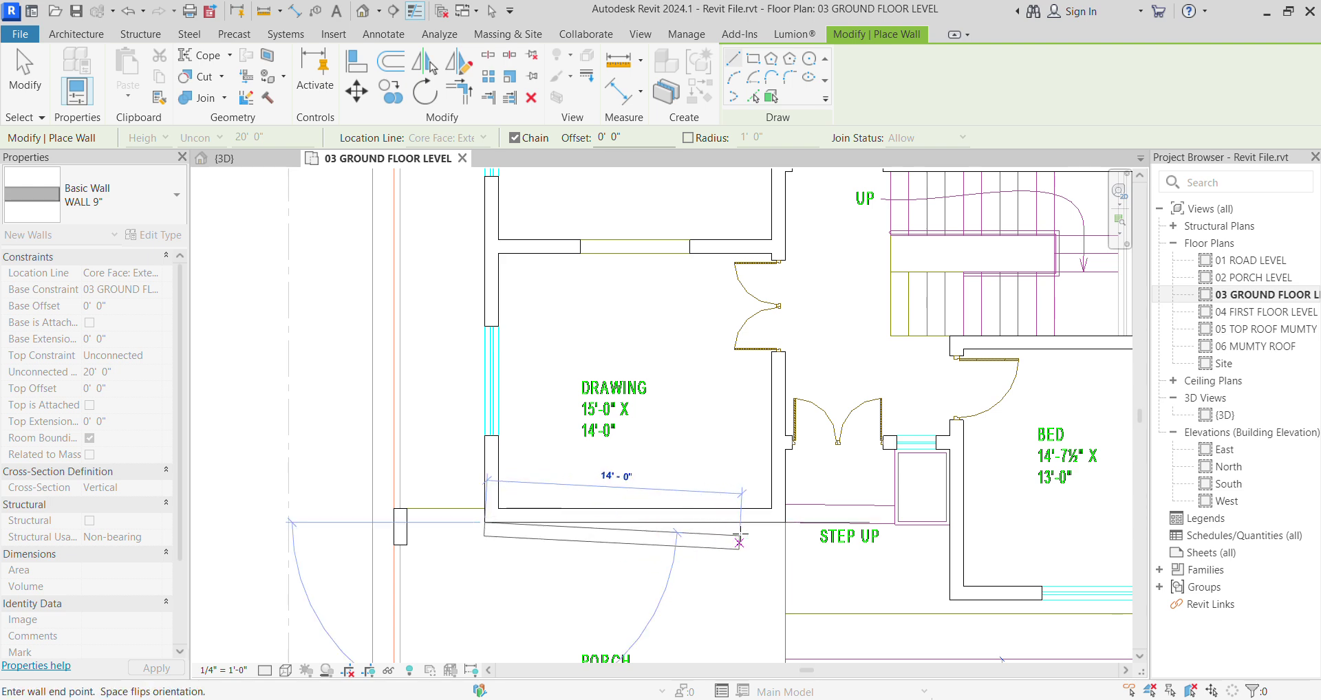
{"action": "scroll", "coordinate": [756, 536], "scroll_direction": "up", "scroll_amount": 1}
{"action": "scroll", "coordinate": [755, 537], "scroll_direction": "up", "scroll_amount": 2}
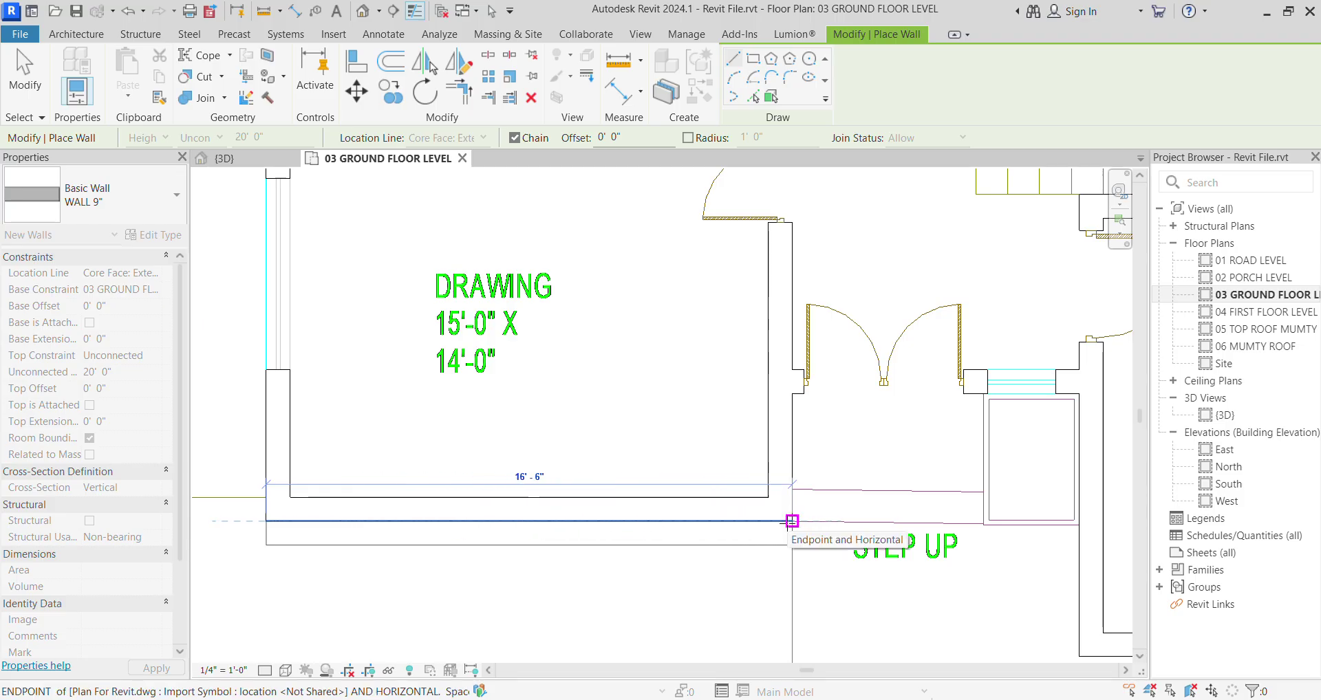
{"action": "key", "text": "space"}
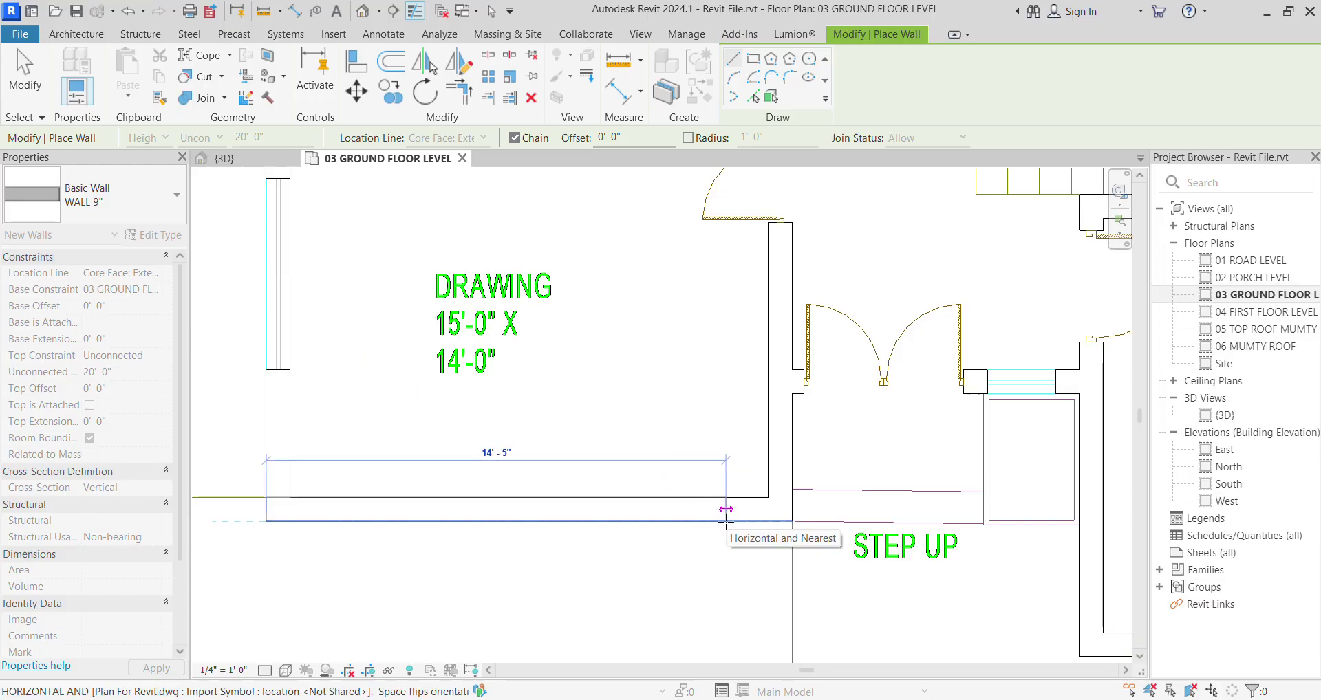
{"action": "key", "text": "space"}
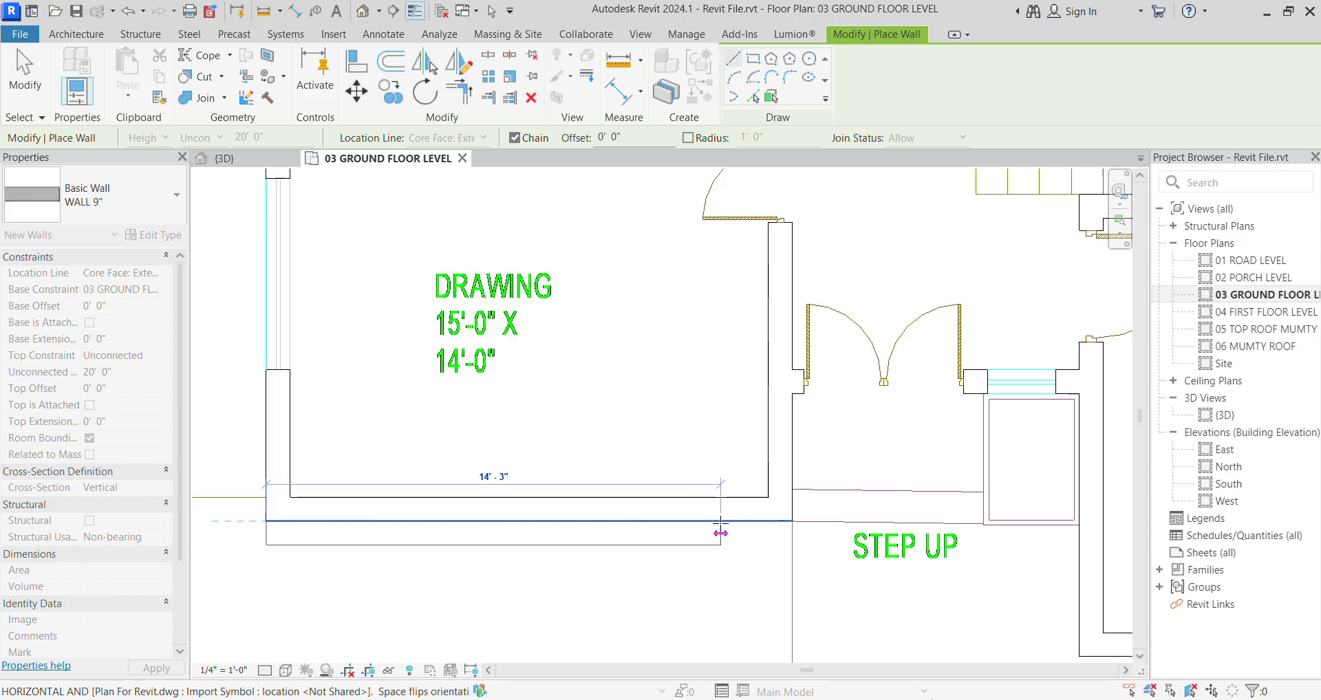
{"action": "key", "text": "space"}
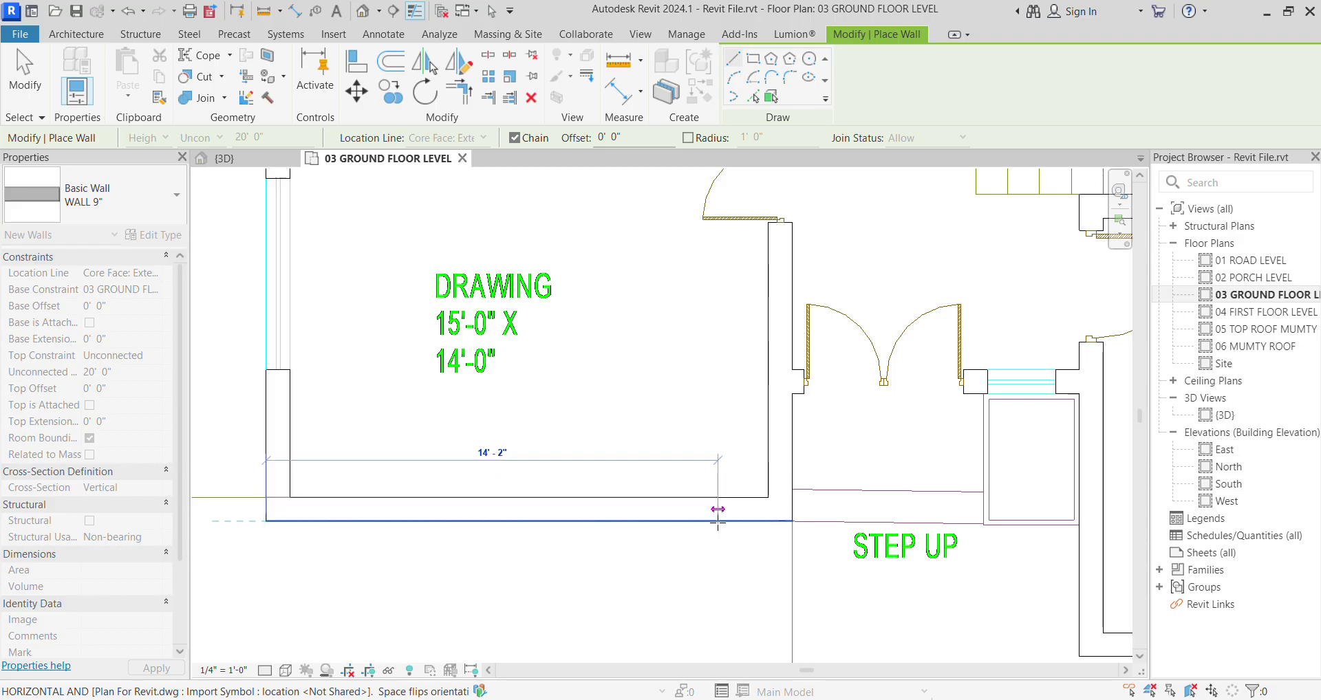
{"action": "left_click", "coordinate": [792, 521]}
{"action": "scroll", "coordinate": [757, 529], "scroll_direction": "down", "scroll_amount": 2}
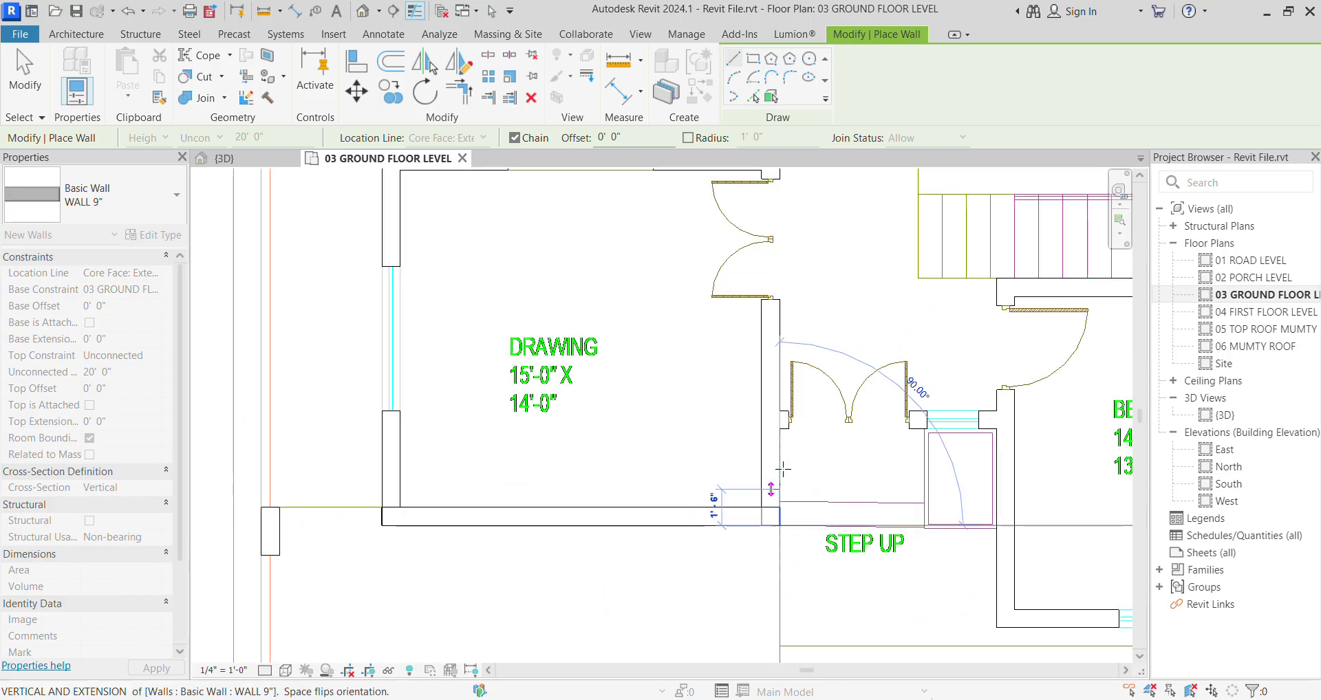
{"action": "scroll", "coordinate": [777, 441], "scroll_direction": "down", "scroll_amount": 2}
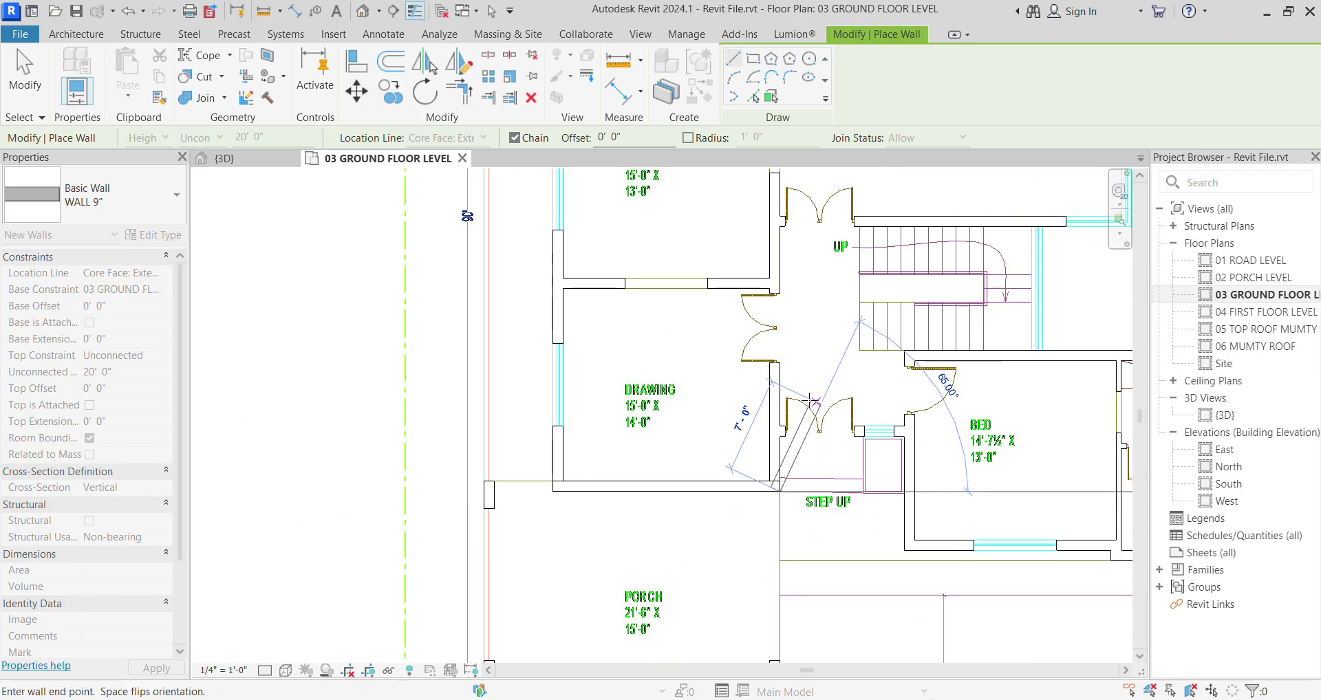
{"action": "middle_click_drag", "start_coordinate": [696, 424], "coordinate": [793, 412]}
{"action": "scroll", "coordinate": [777, 413], "scroll_direction": "down", "scroll_amount": 2}
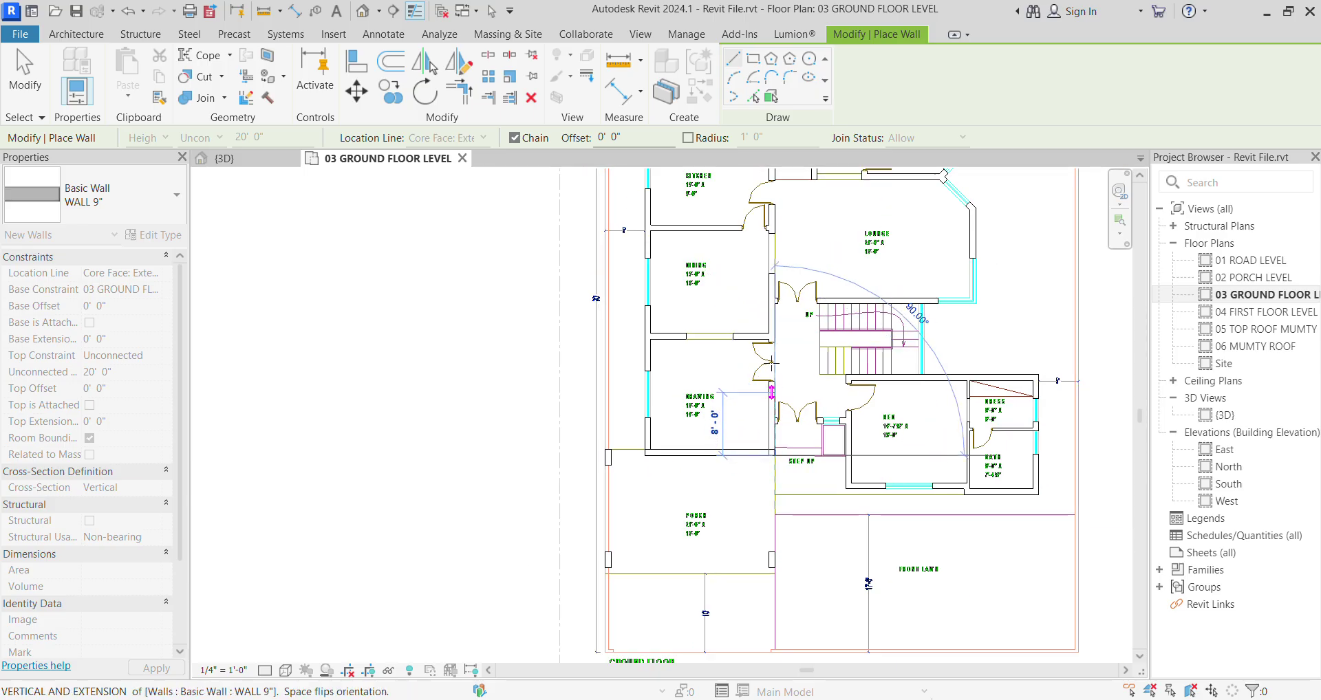
{"action": "scroll", "coordinate": [755, 378], "scroll_direction": "down", "scroll_amount": 2}
{"action": "scroll", "coordinate": [755, 378], "scroll_direction": "up", "scroll_amount": 6}
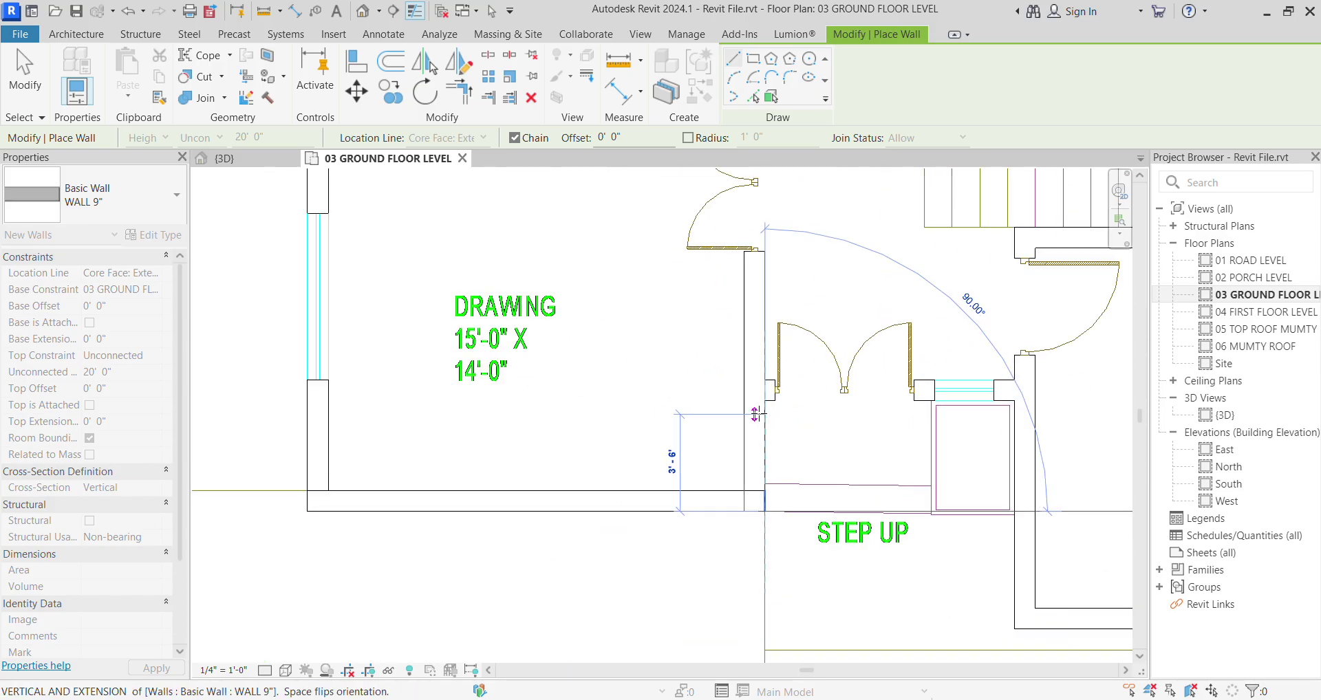
{"action": "scroll", "coordinate": [766, 397], "scroll_direction": "down", "scroll_amount": 5}
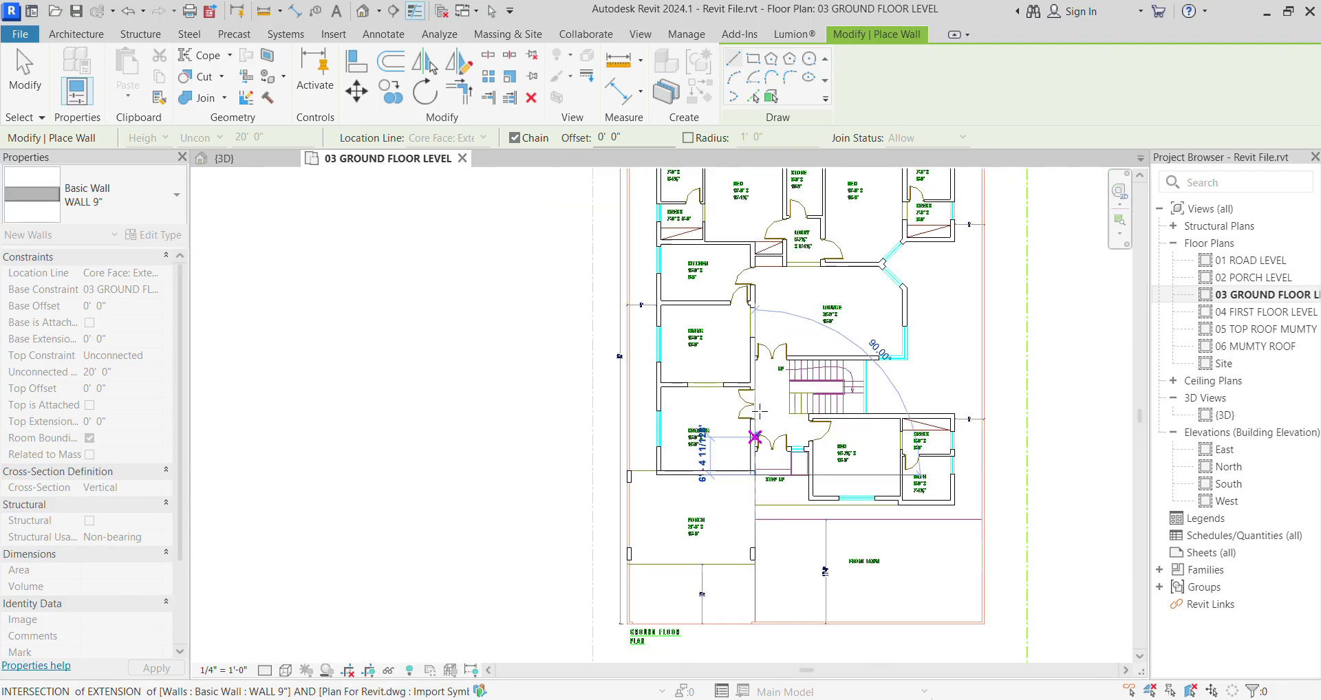
{"action": "scroll", "coordinate": [754, 240], "scroll_direction": "up", "scroll_amount": 5}
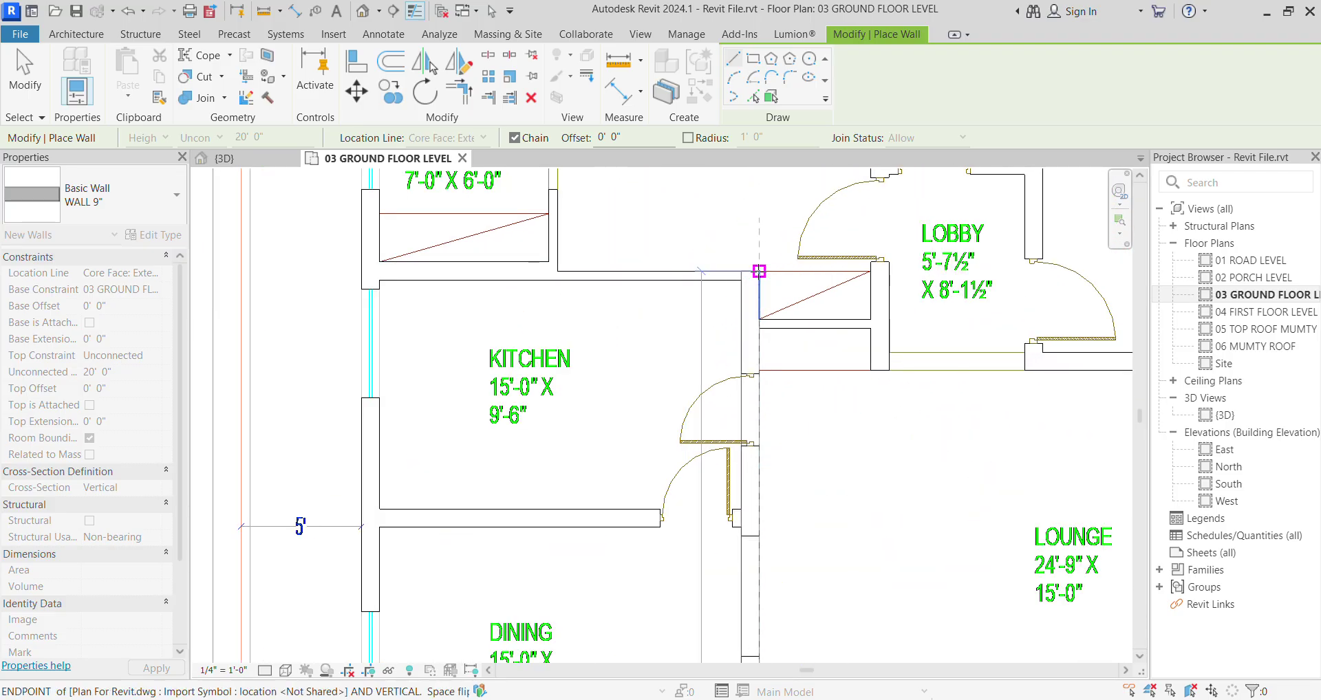
{"action": "scroll", "coordinate": [759, 271], "scroll_direction": "down", "scroll_amount": 4}
{"action": "key", "text": "Escape"}
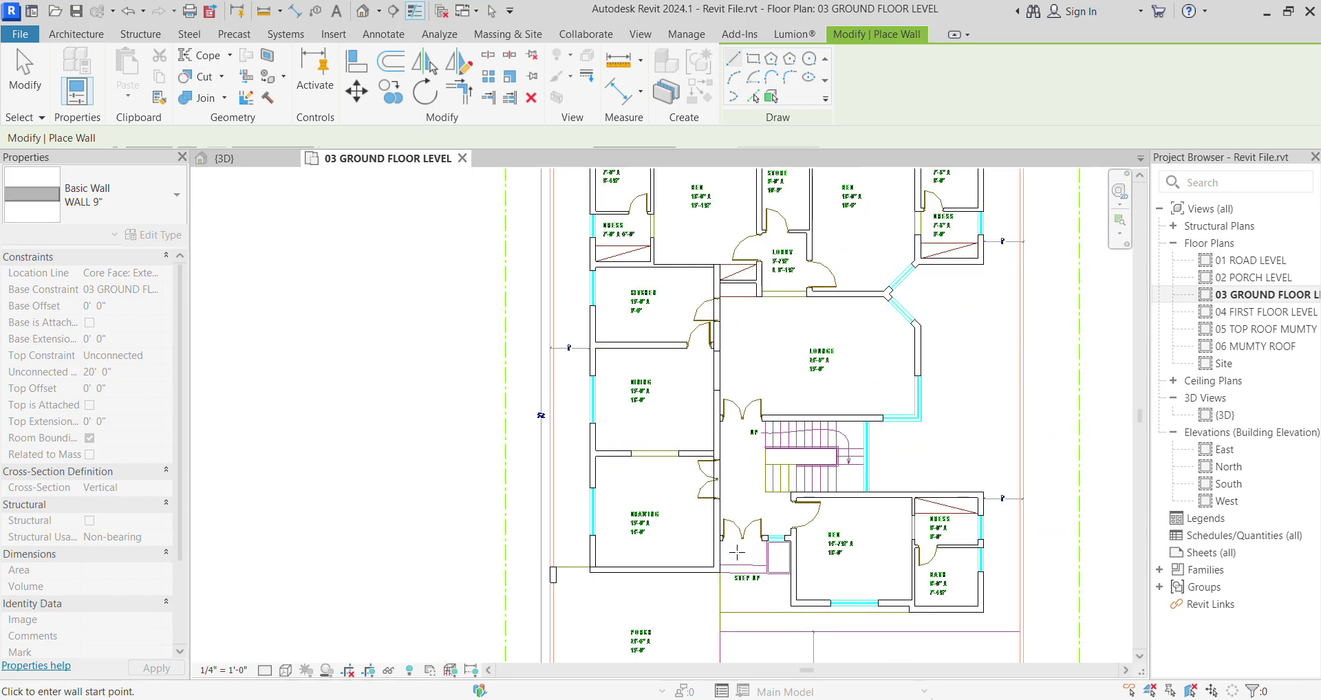
Step: Draw a 9'-0" WALL 9" wall along the entrance's step-up side, from the drawing room wall to the bedroom wall's outer face
{"action": "scroll", "coordinate": [707, 545], "scroll_direction": "up", "scroll_amount": 4}
{"action": "scroll", "coordinate": [707, 544], "scroll_direction": "up", "scroll_amount": 2}
{"action": "left_click", "coordinate": [702, 517]}
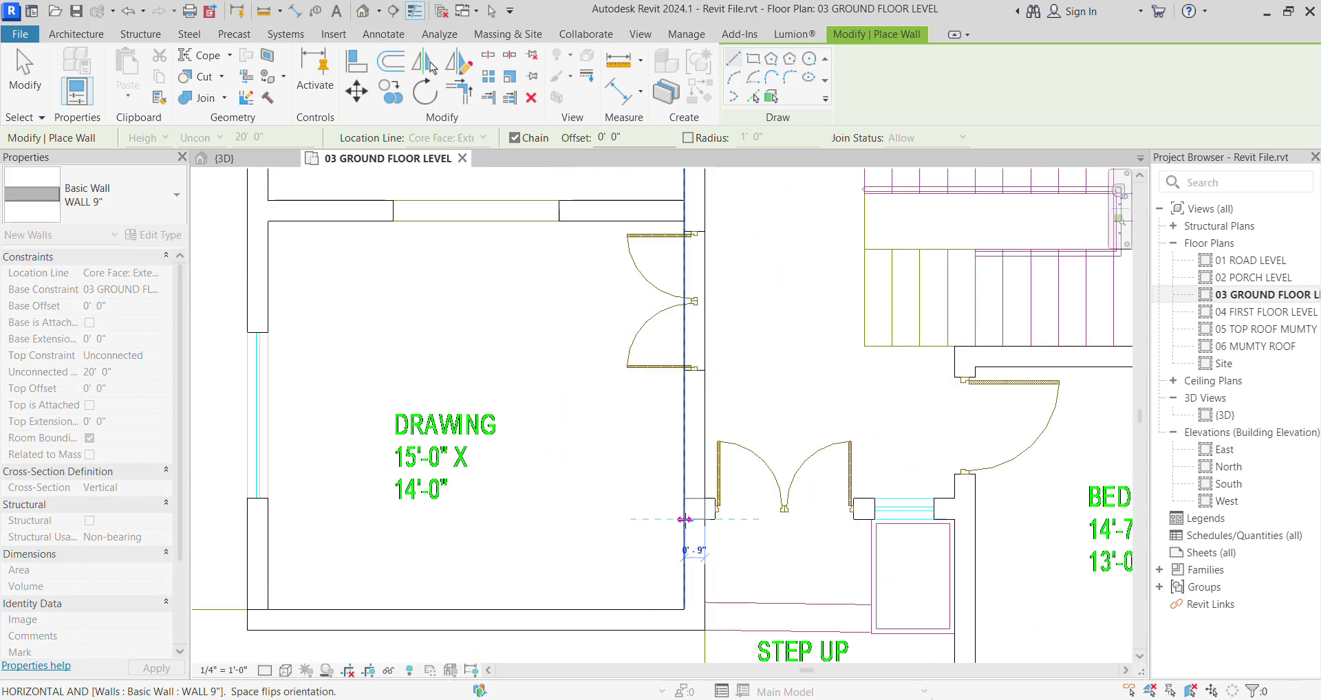
{"action": "scroll", "coordinate": [694, 543], "scroll_direction": "down", "scroll_amount": 2}
{"action": "scroll", "coordinate": [904, 517], "scroll_direction": "up", "scroll_amount": 4}
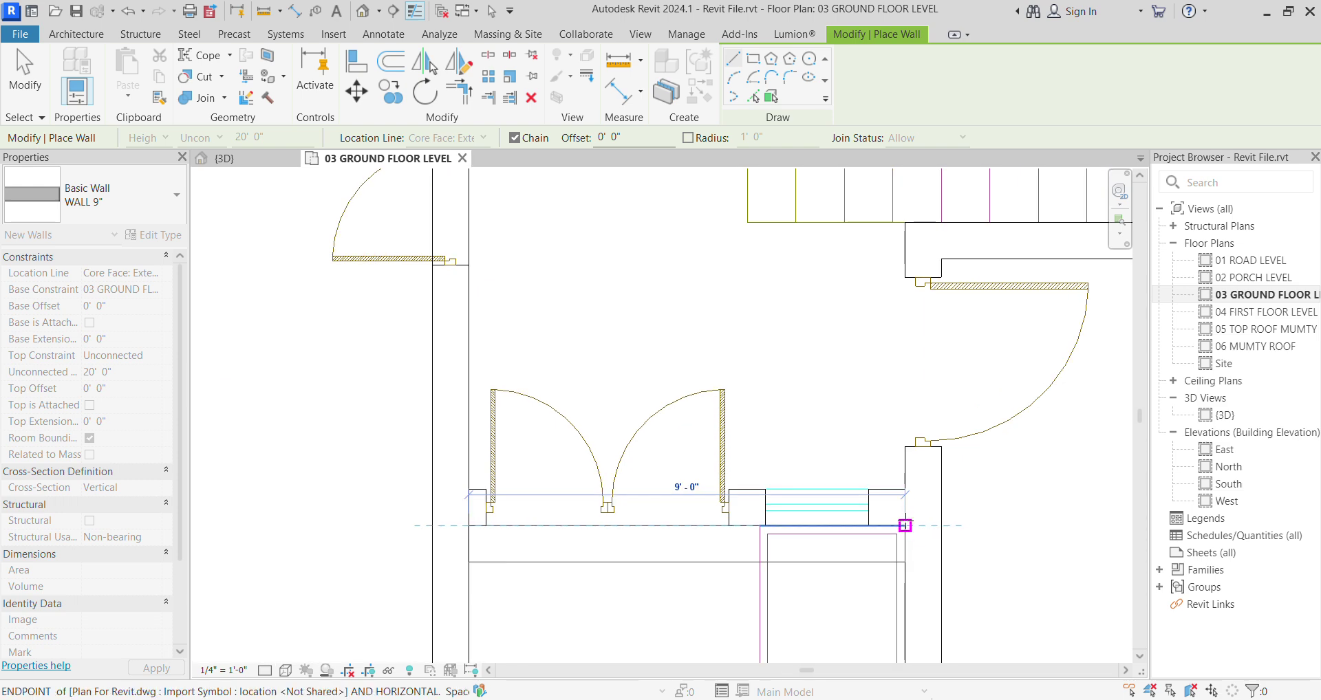
{"action": "left_click", "coordinate": [905, 526]}
{"action": "key", "text": "Escape"}
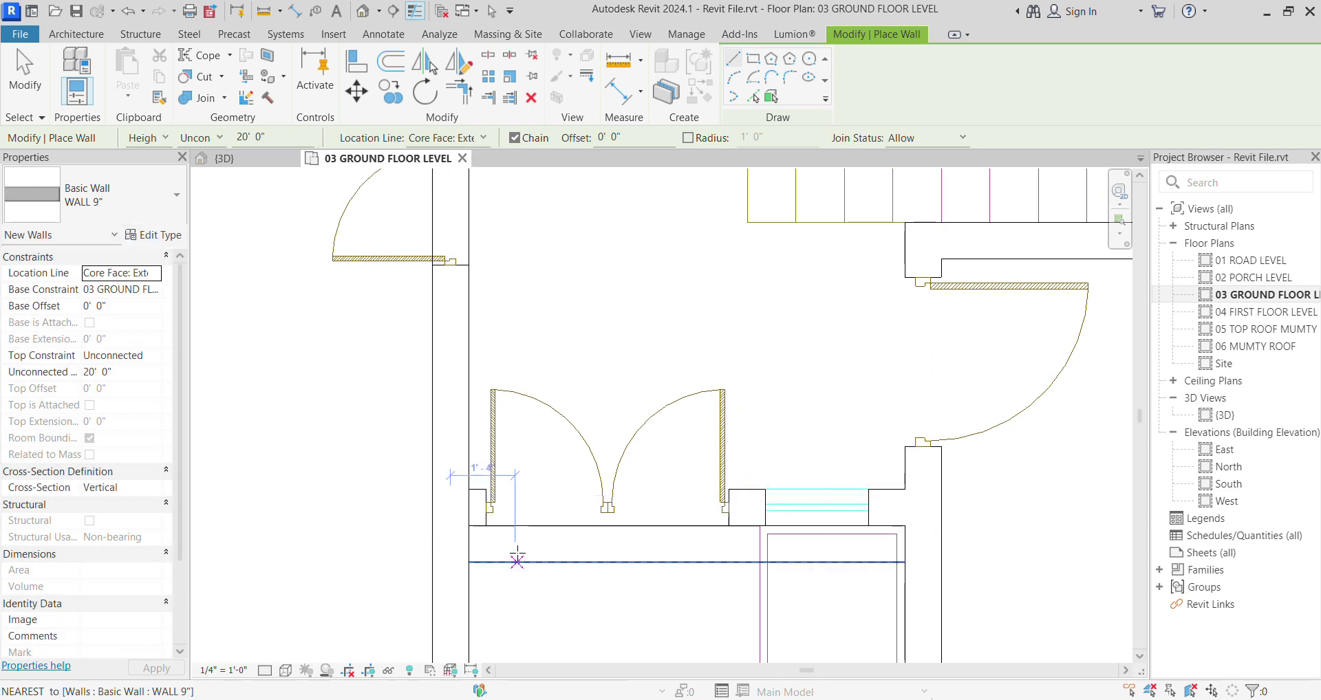
{"action": "key", "text": "Escape"}
Step: Flip the entrance wall so its thickness lies inward, over the double door and window of the imported plan
{"action": "left_click", "coordinate": [694, 571]}
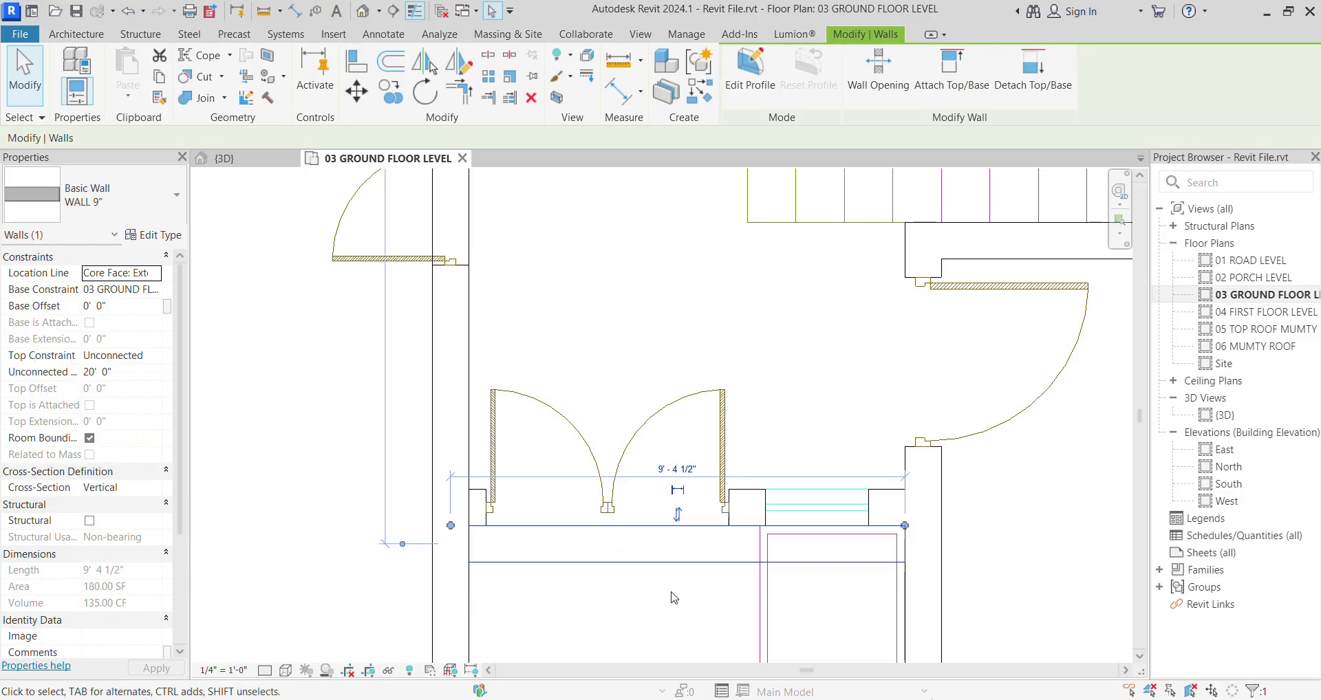
{"action": "key", "text": "Escape"}
{"action": "left_click", "coordinate": [700, 572]}
{"action": "middle_click_drag", "start_coordinate": [729, 584], "coordinate": [640, 524]}
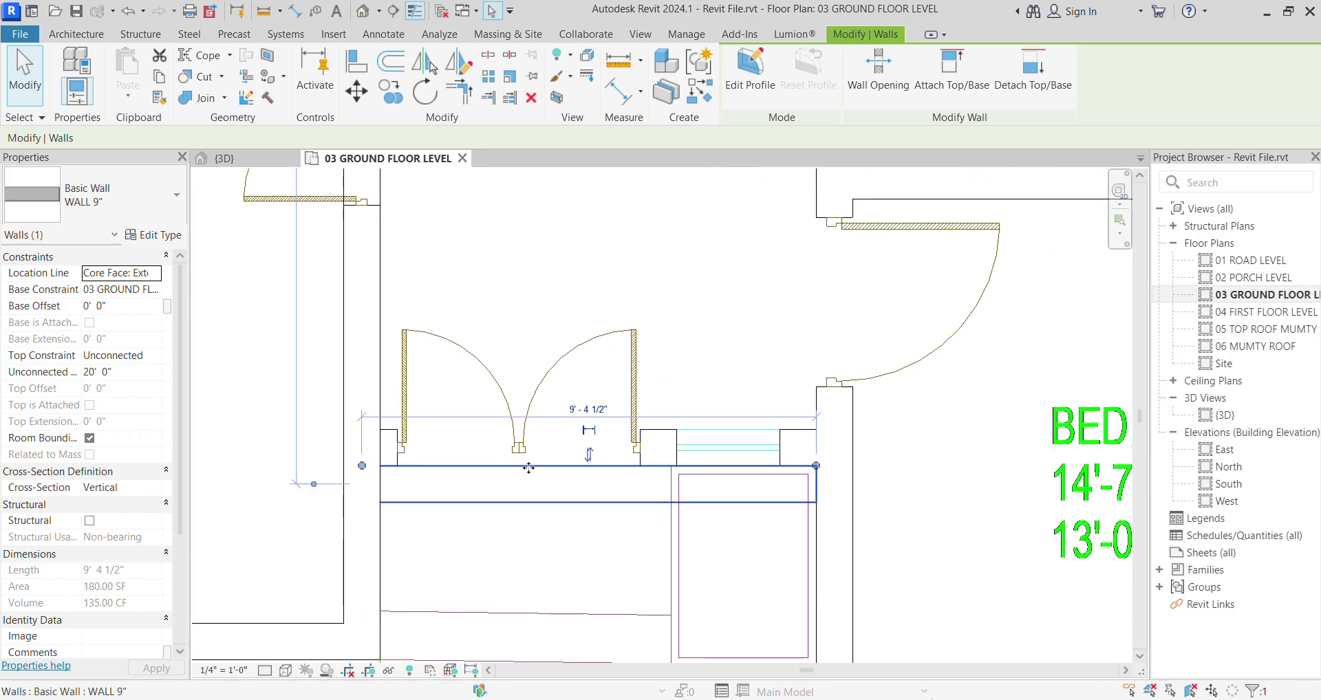
{"action": "left_click", "coordinate": [590, 454]}
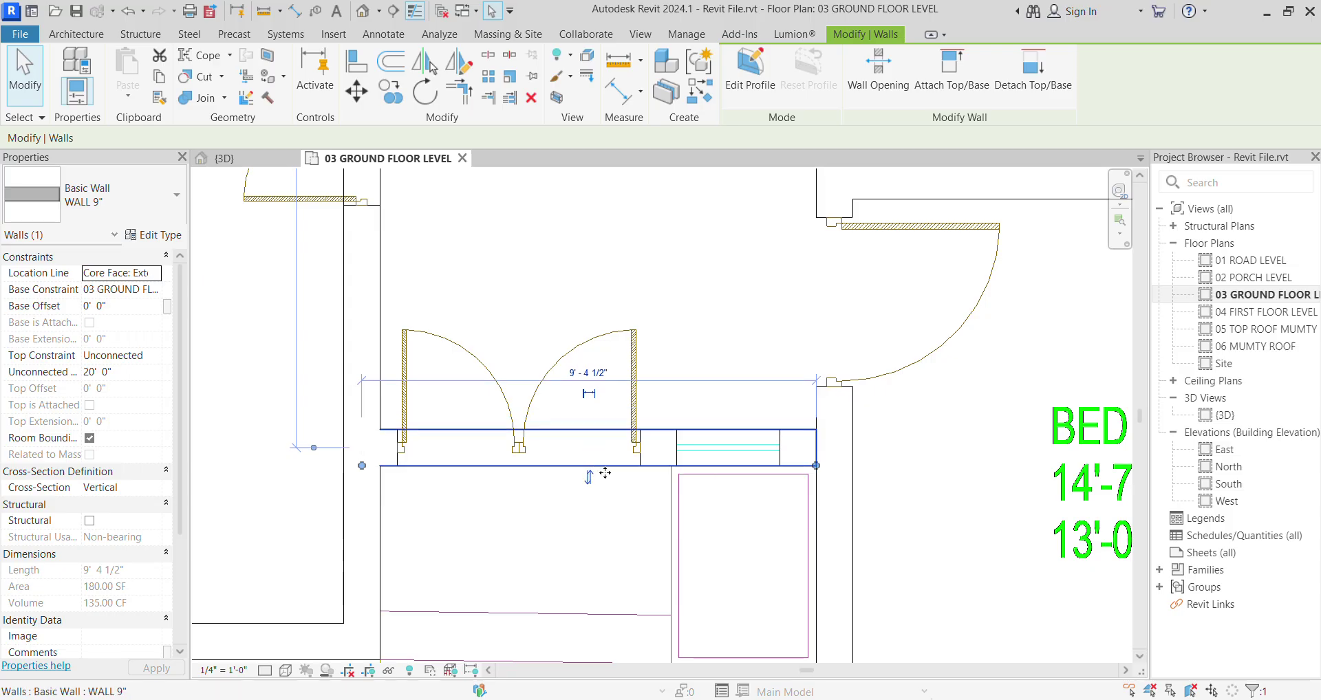
{"action": "left_click", "coordinate": [647, 549]}
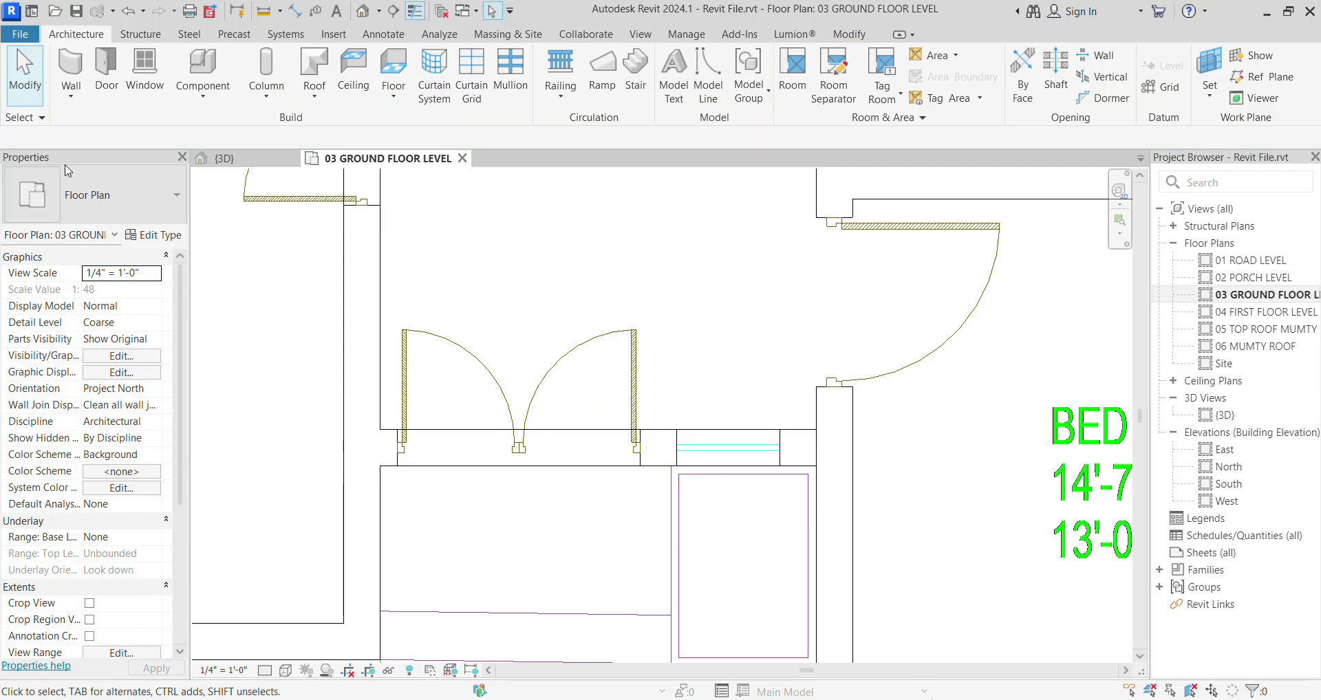
Step: Draw a 14'-6" wall from the bedroom's stair-side outer corner to its front outer corner, with the thickness flipped towards the bedroom
{"action": "left_click", "coordinate": [71, 95]}
{"action": "left_click", "coordinate": [109, 127]}
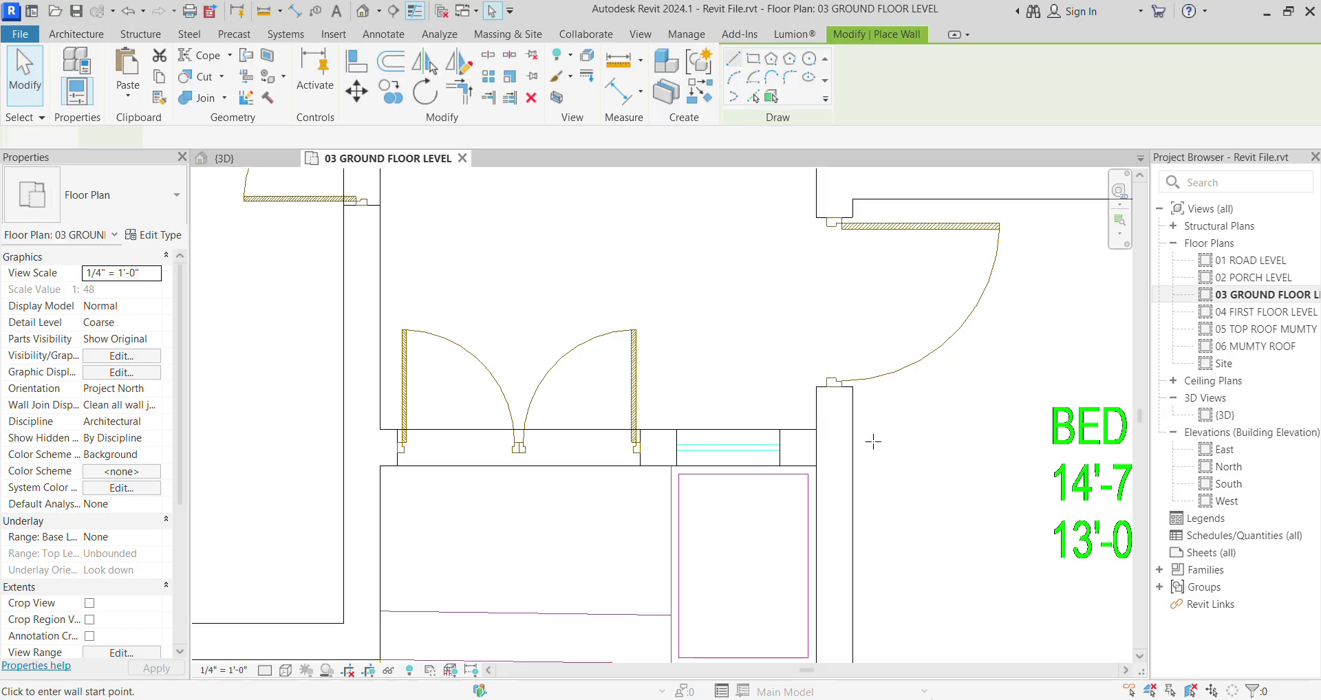
{"action": "scroll", "coordinate": [802, 288], "scroll_direction": "down", "scroll_amount": 3}
{"action": "scroll", "coordinate": [802, 241], "scroll_direction": "up", "scroll_amount": 3}
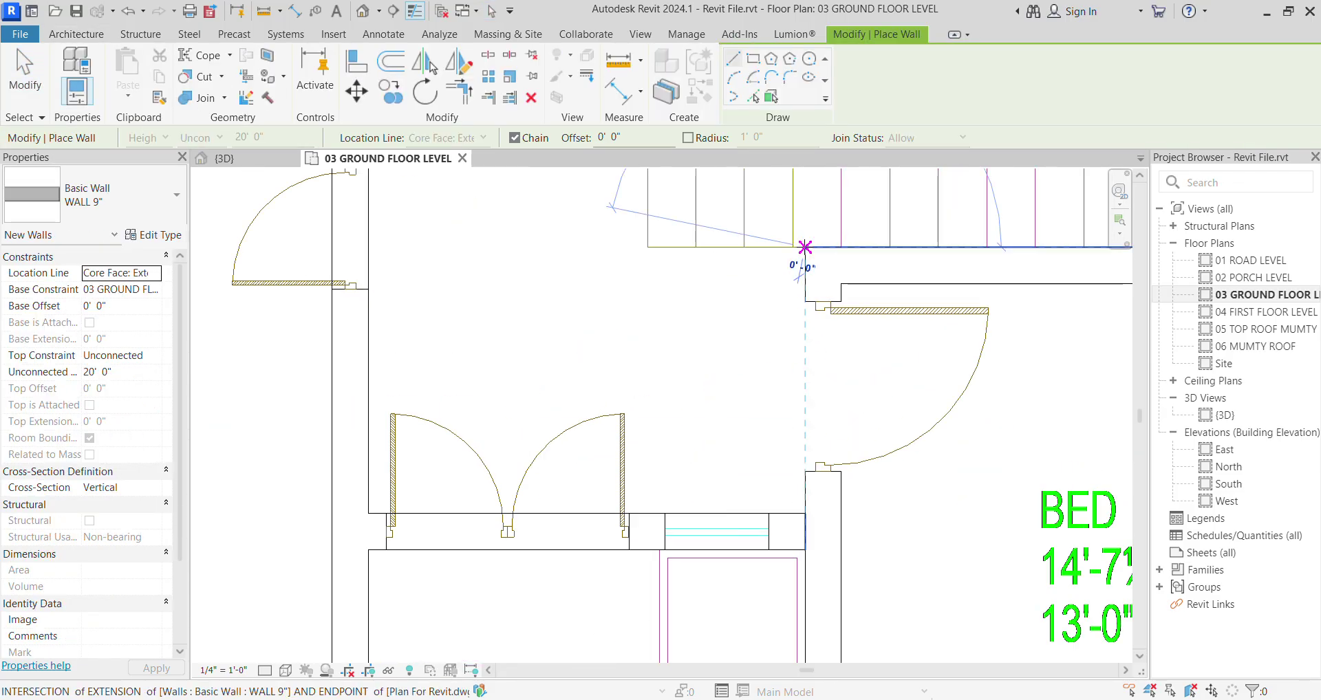
{"action": "left_click", "coordinate": [803, 246]}
{"action": "scroll", "coordinate": [740, 286], "scroll_direction": "down", "scroll_amount": 3}
{"action": "scroll", "coordinate": [781, 294], "scroll_direction": "up", "scroll_amount": 4}
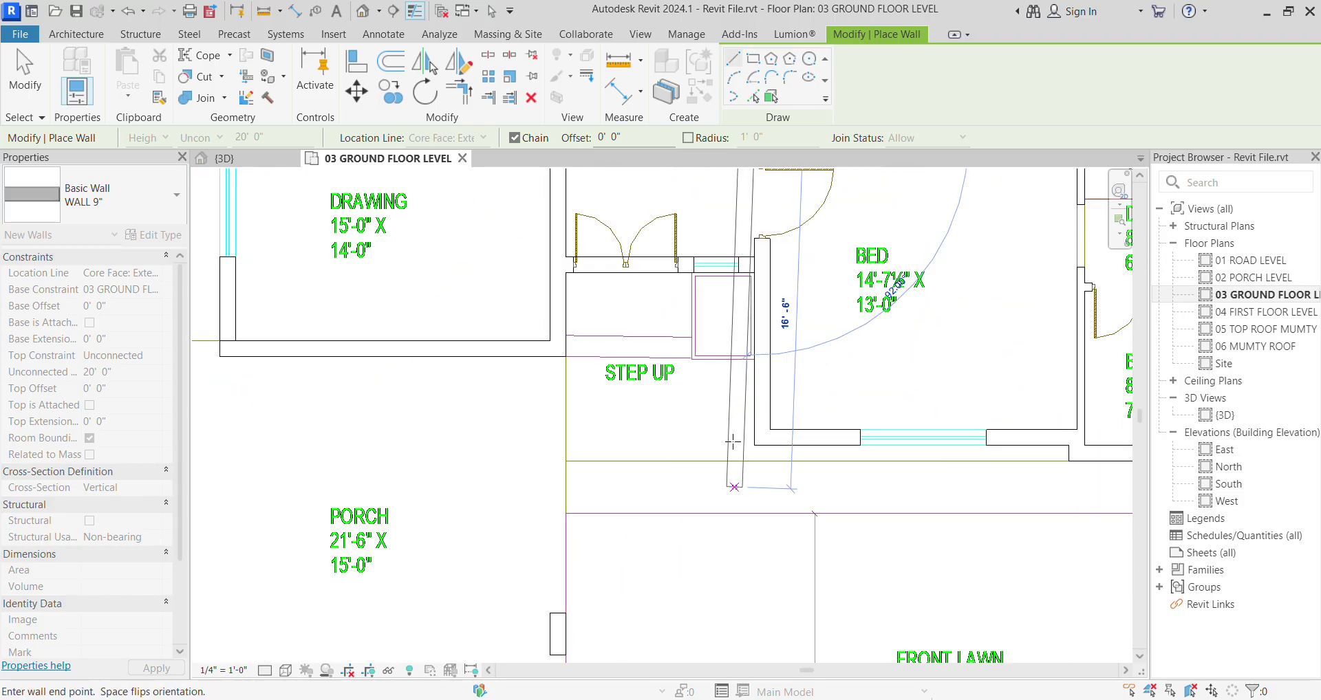
{"action": "scroll", "coordinate": [744, 468], "scroll_direction": "down", "scroll_amount": 1}
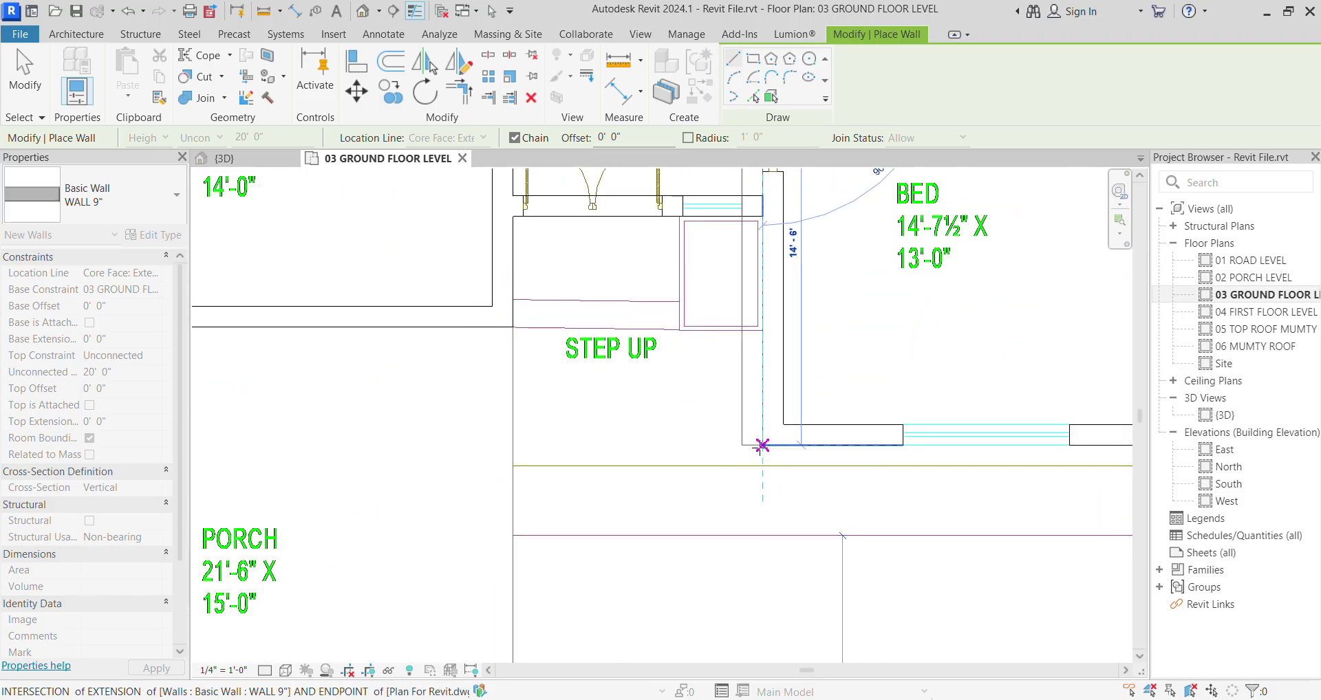
{"action": "left_click", "coordinate": [762, 445]}
Step: Continue the chain along the bedroom's window side facing the front lawn, ending at the bath's partition wall
{"action": "scroll", "coordinate": [922, 577], "scroll_direction": "down", "scroll_amount": 2}
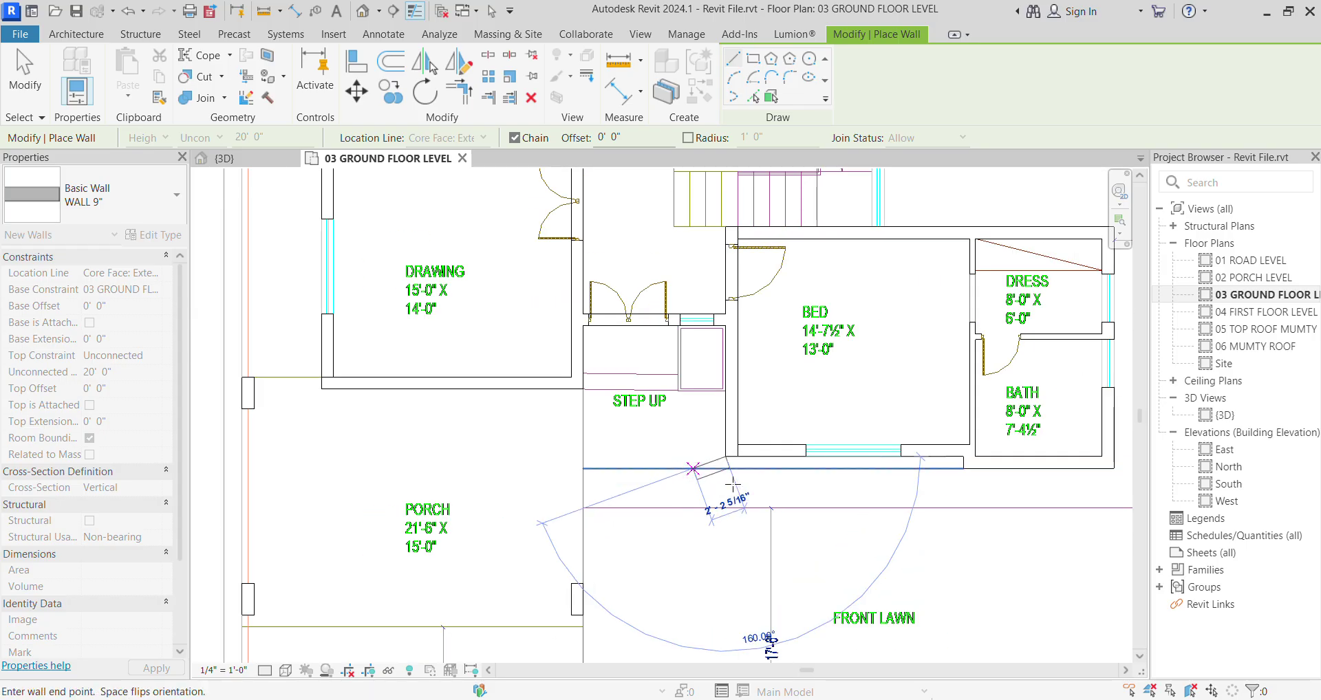
{"action": "scroll", "coordinate": [1011, 457], "scroll_direction": "down", "scroll_amount": 1}
{"action": "scroll", "coordinate": [777, 509], "scroll_direction": "up", "scroll_amount": 2}
{"action": "scroll", "coordinate": [912, 450], "scroll_direction": "up", "scroll_amount": 4}
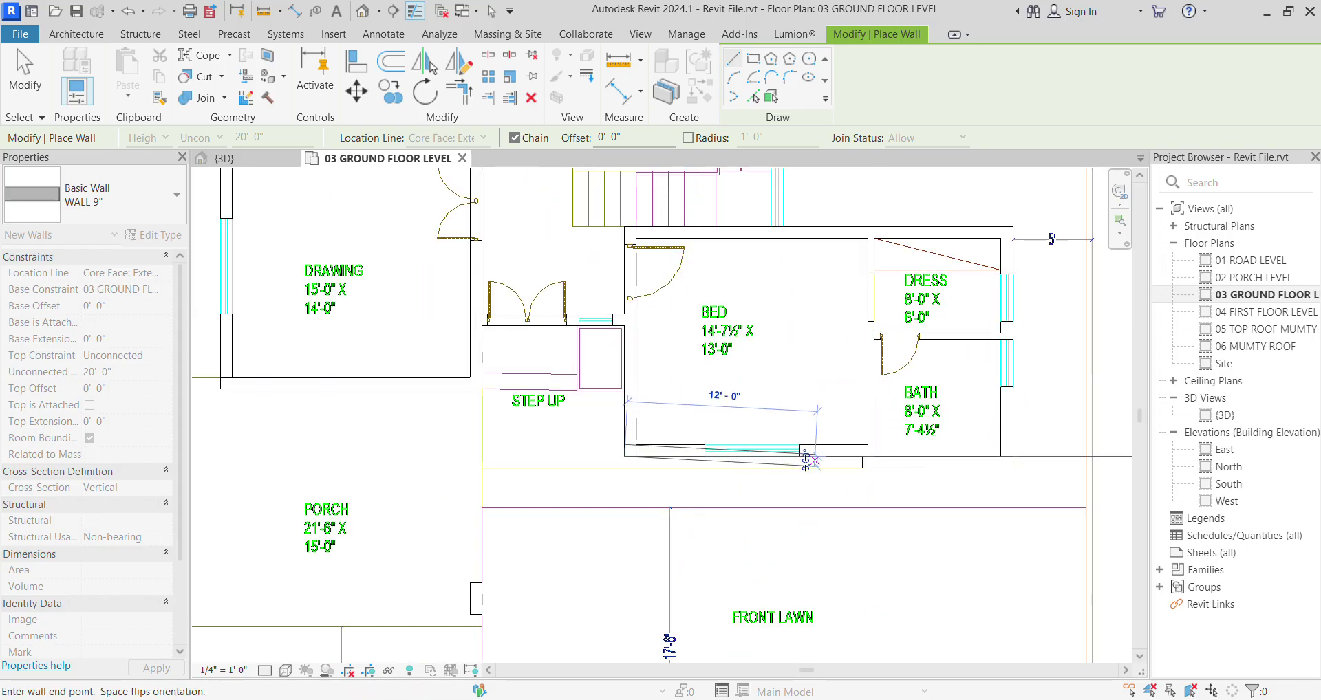
{"action": "left_click", "coordinate": [910, 452]}
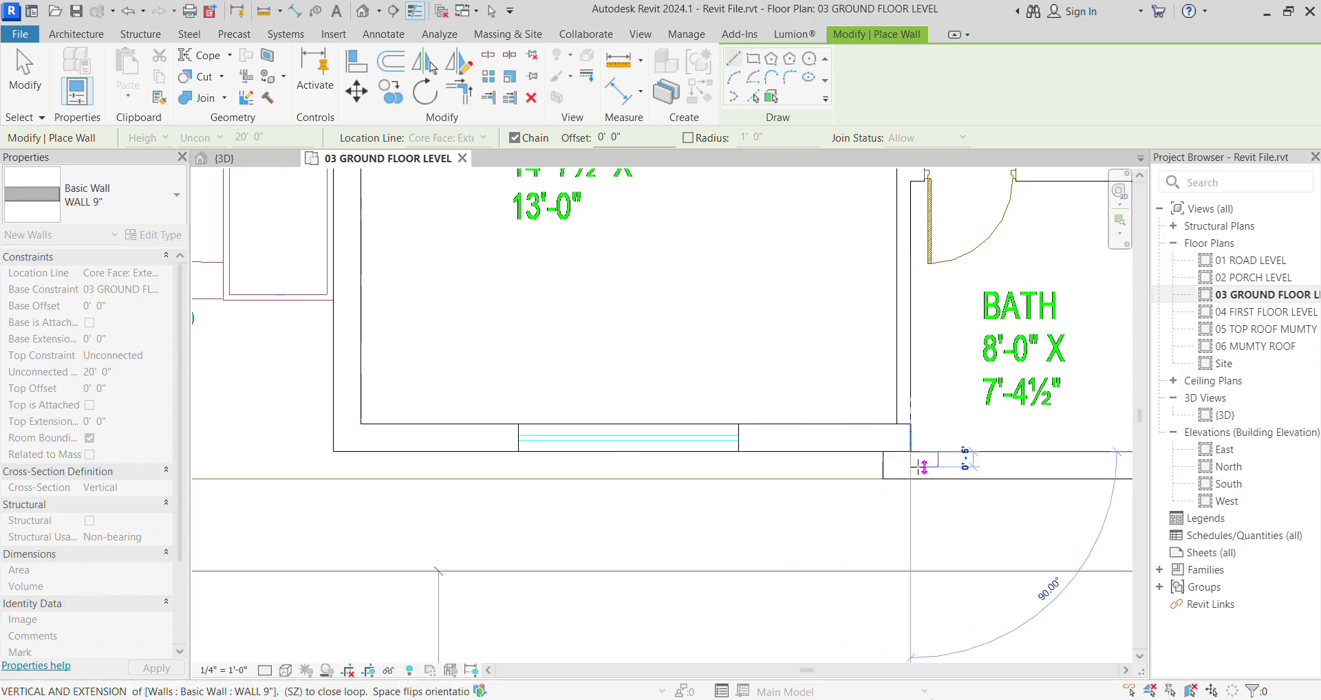
Step: Draw the bath's projecting front wall as a new chain to its outer side corner, flipping the thickness towards the bath
{"action": "scroll", "coordinate": [823, 467], "scroll_direction": "down", "scroll_amount": 3}
{"action": "scroll", "coordinate": [868, 476], "scroll_direction": "up", "scroll_amount": 2}
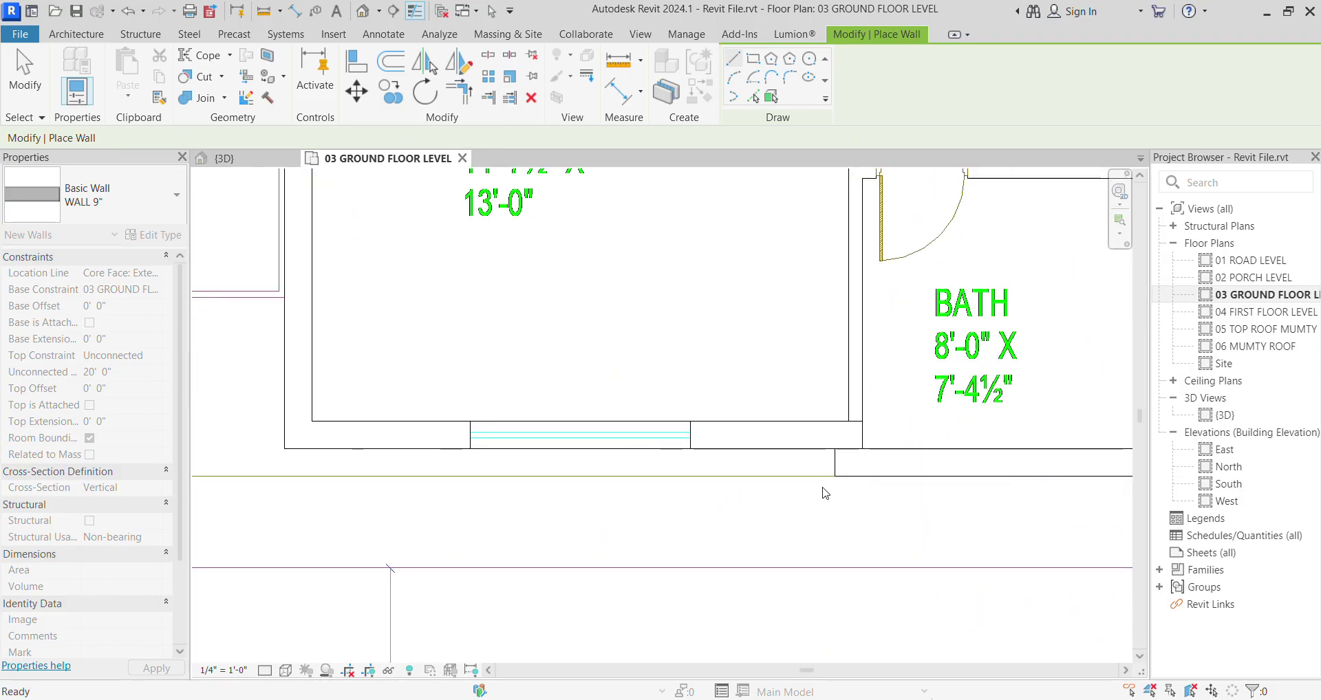
{"action": "scroll", "coordinate": [821, 480], "scroll_direction": "down", "scroll_amount": 4}
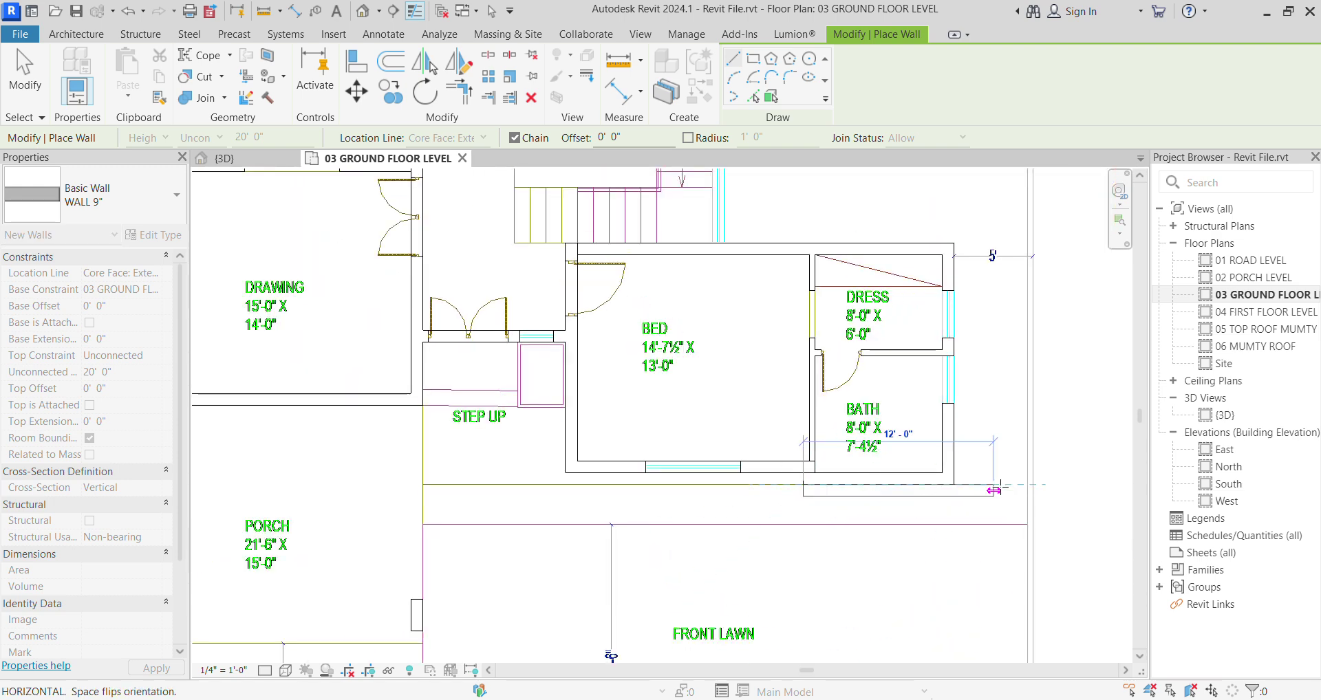
{"action": "scroll", "coordinate": [948, 489], "scroll_direction": "up", "scroll_amount": 3}
{"action": "key", "text": "space"}
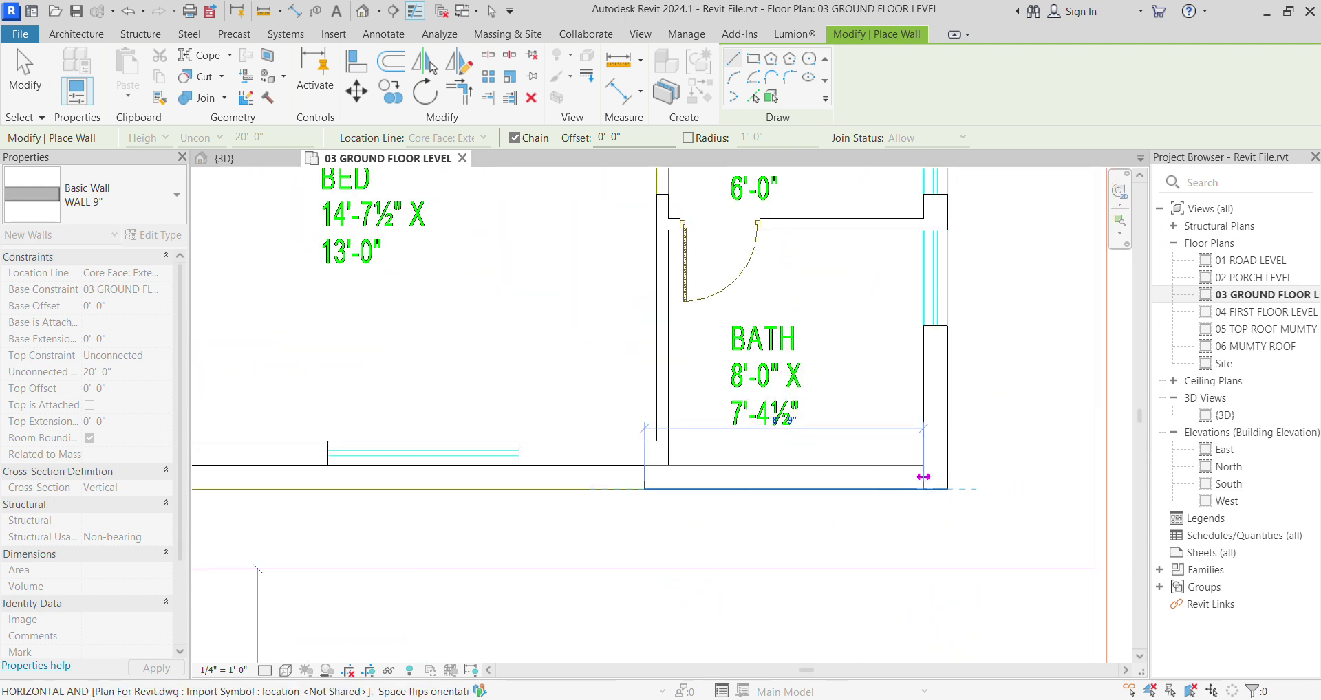
{"action": "left_click", "coordinate": [947, 489]}
Step: Continue the chain with a 14'-10 1/2" wall along the outer side of the bath and dress rooms
{"action": "scroll", "coordinate": [947, 489], "scroll_direction": "down", "scroll_amount": 4}
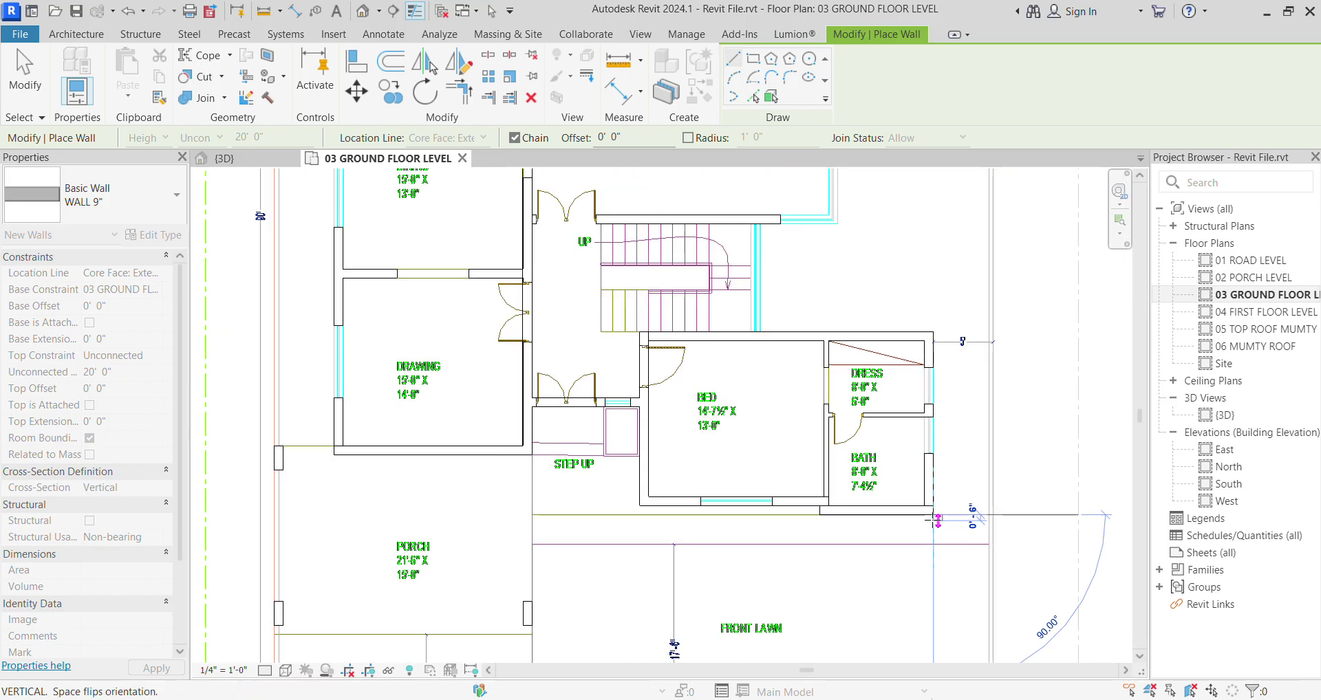
{"action": "scroll", "coordinate": [936, 333], "scroll_direction": "up", "scroll_amount": 4}
{"action": "left_click", "coordinate": [939, 328]}
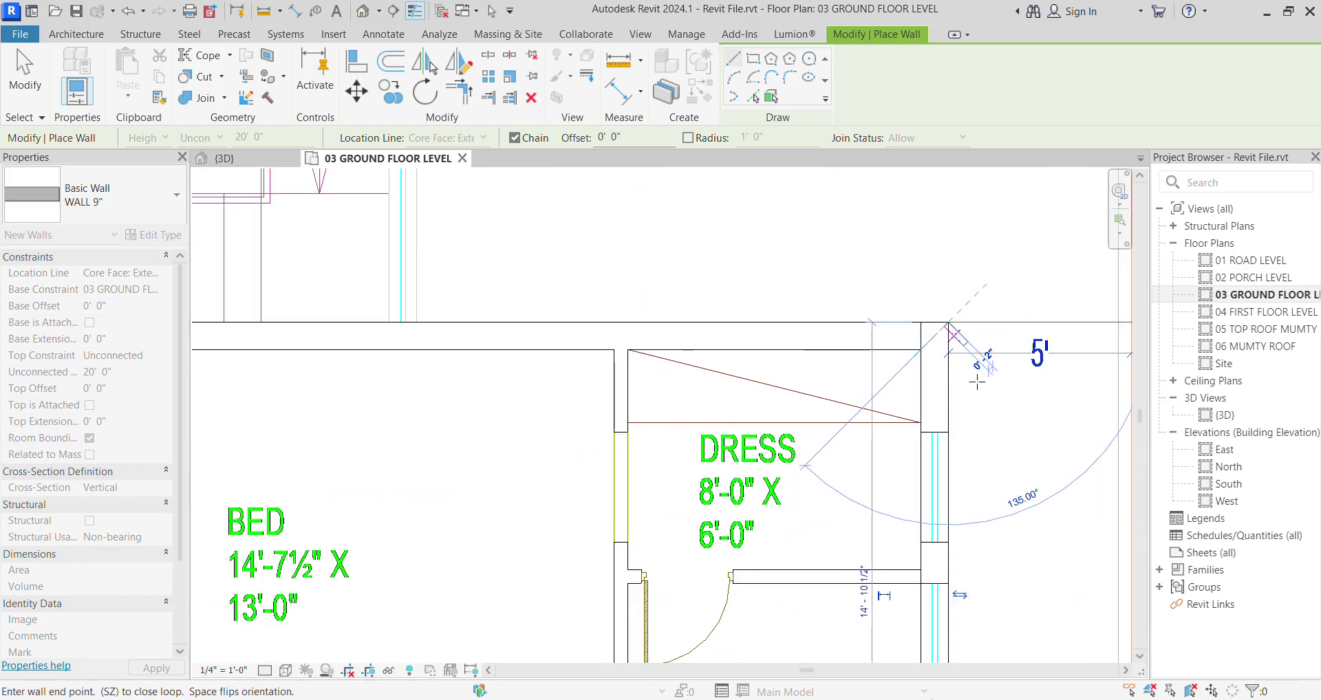
Step: Close the bedroom block with a 24'-6" wall from the dress corner back to the stair-side corner, and finish wall placement
{"action": "scroll", "coordinate": [1007, 382], "scroll_direction": "down", "scroll_amount": 3}
{"action": "scroll", "coordinate": [625, 377], "scroll_direction": "up", "scroll_amount": 5}
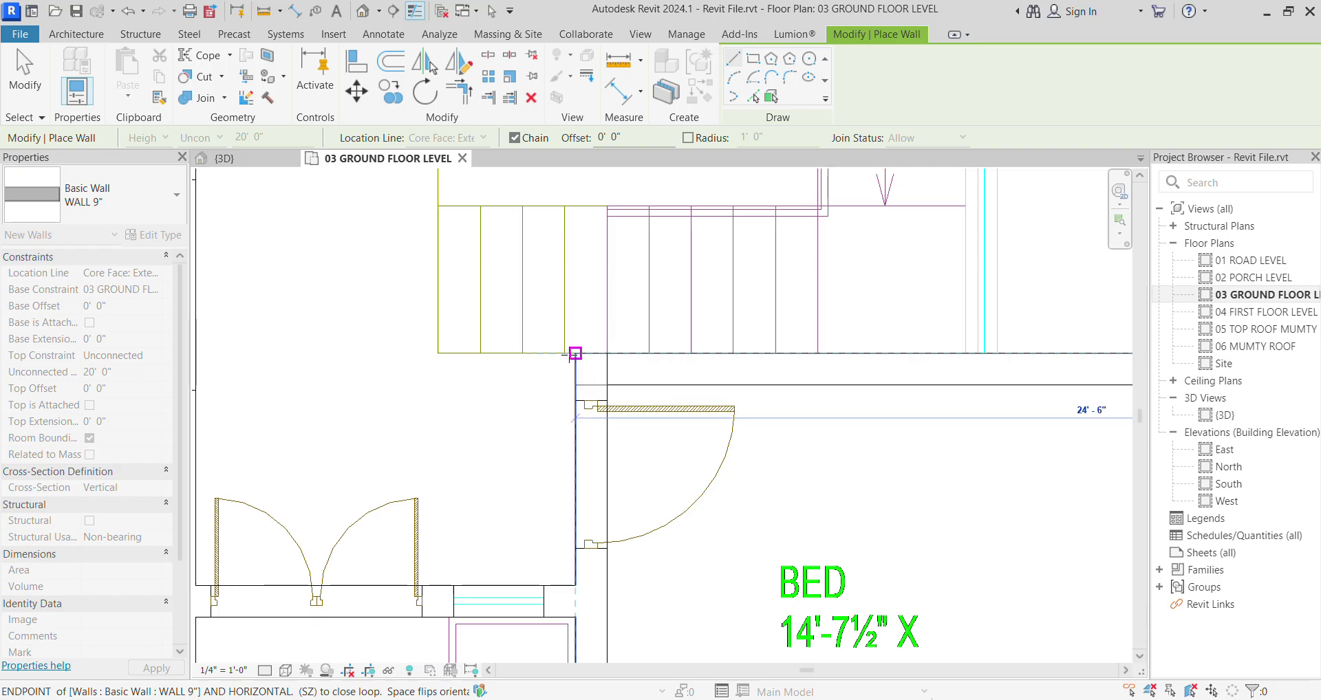
{"action": "left_click", "coordinate": [607, 353]}
{"action": "scroll", "coordinate": [606, 353], "scroll_direction": "down", "scroll_amount": 5}
{"action": "key", "text": "Escape"}
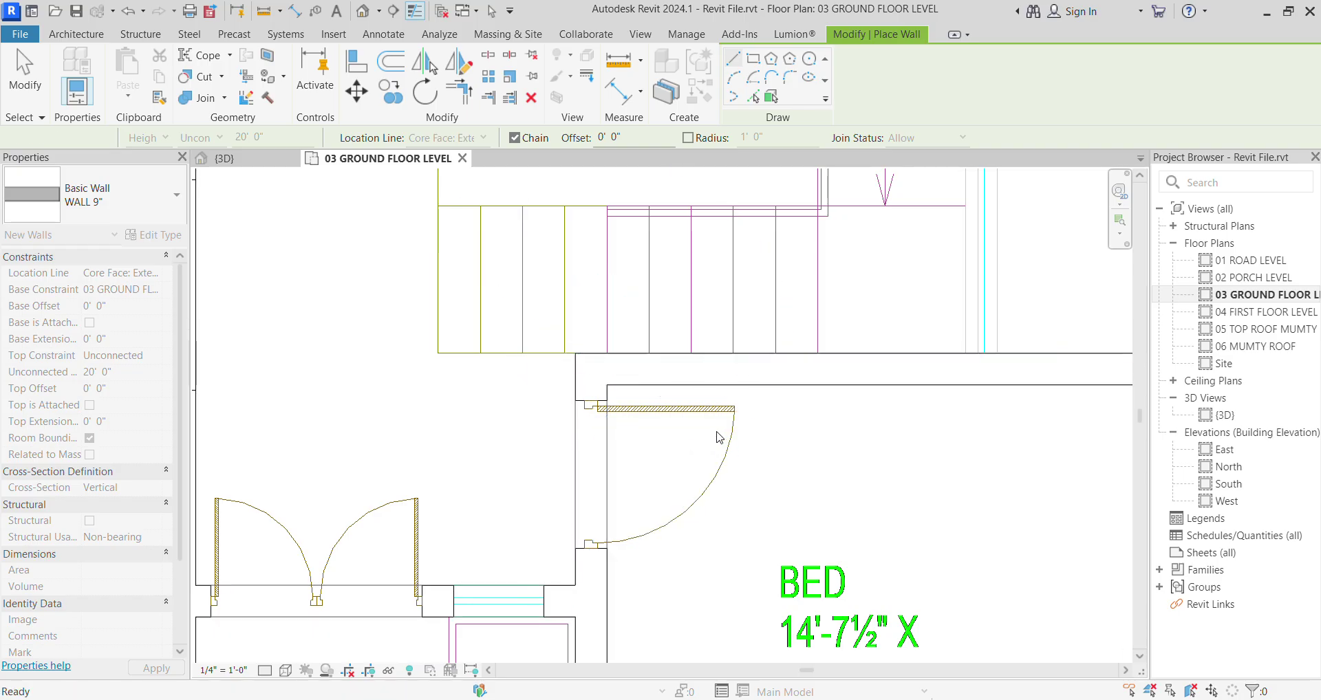
{"action": "key", "text": "Escape"}
Step: Inspect the new entrance and bedroom walls in the 3D view, and return to the 03 GROUND FLOOR LEVEL plan
{"action": "scroll", "coordinate": [811, 527], "scroll_direction": "down", "scroll_amount": 2}
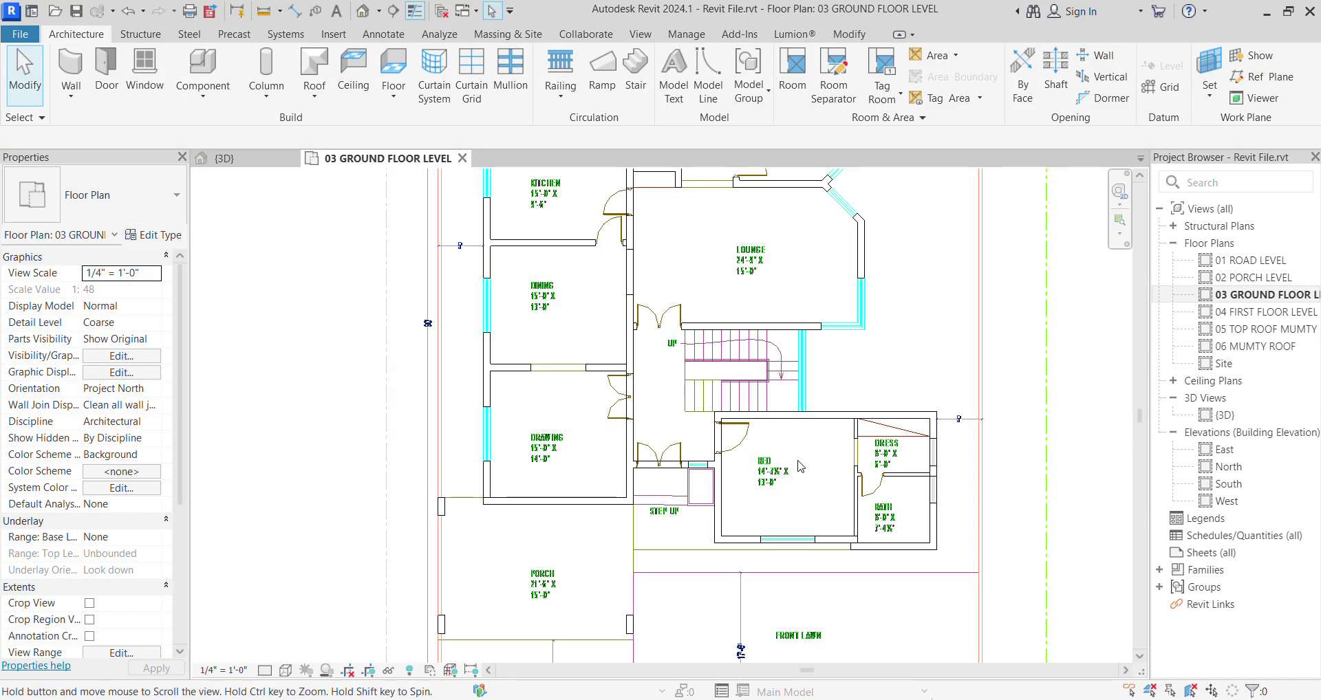
{"action": "left_click", "coordinate": [247, 165]}
{"action": "scroll", "coordinate": [798, 455], "scroll_direction": "up", "scroll_amount": 3}
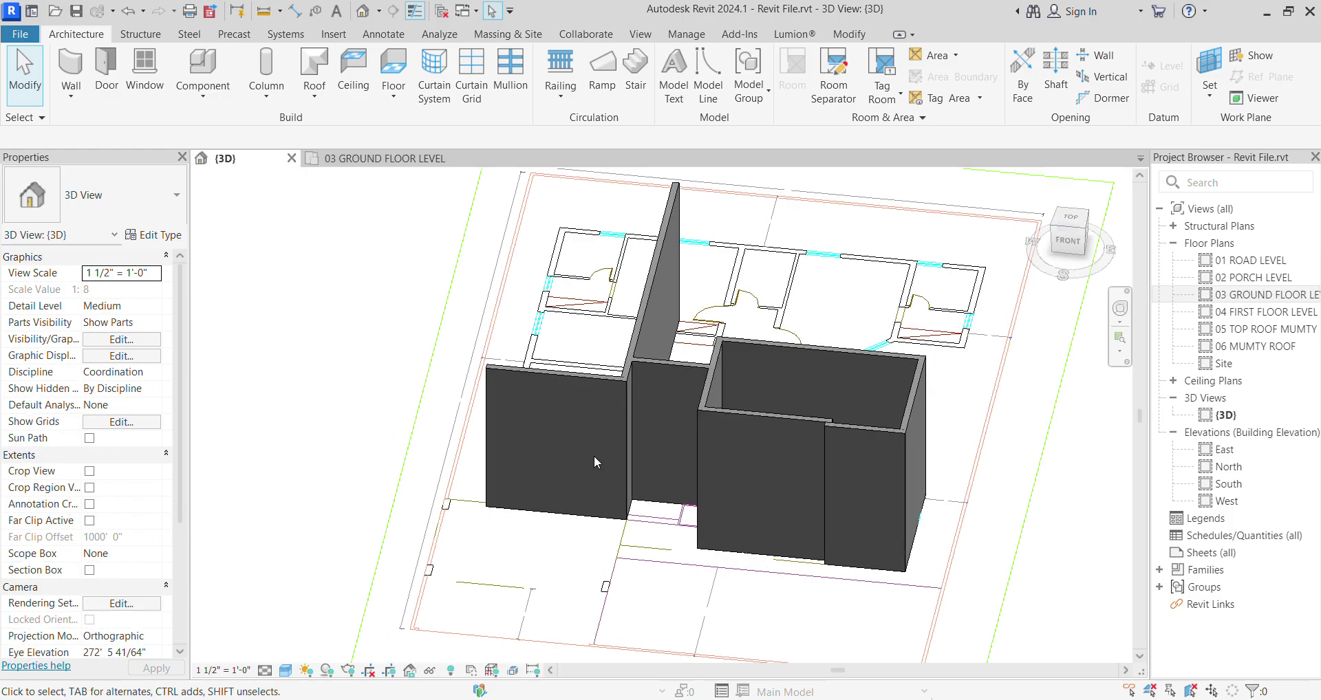
{"action": "middle_click_drag", "start_coordinate": [775, 425], "coordinate": [740, 443]}
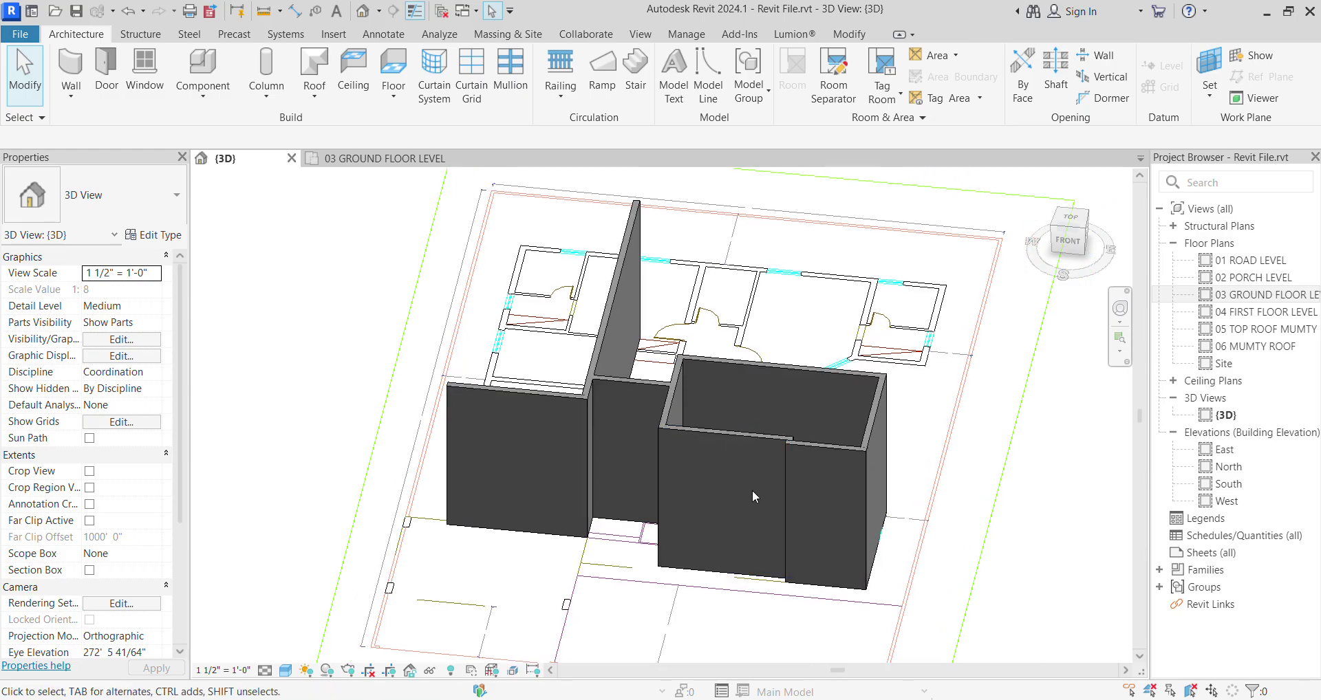
{"action": "middle_click_drag", "start_coordinate": [736, 509], "coordinate": [703, 527]}
{"action": "scroll", "coordinate": [700, 486], "scroll_direction": "down", "scroll_amount": 1}
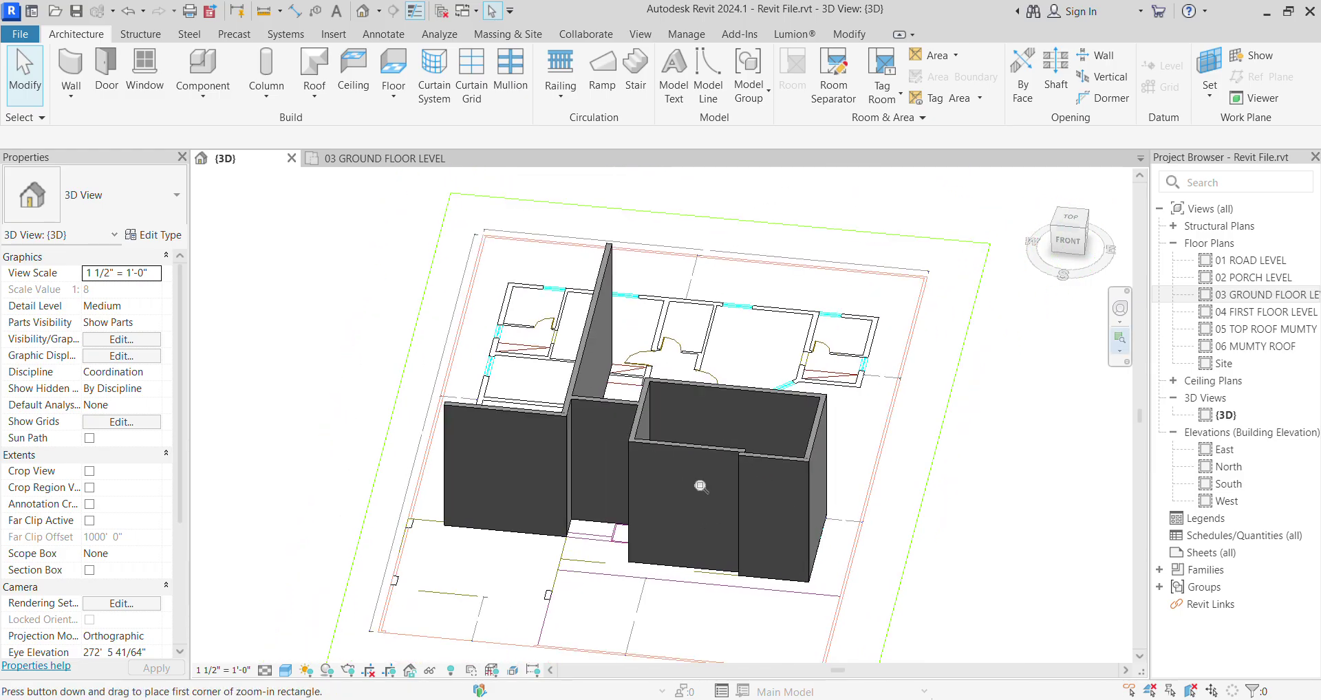
{"action": "left_click", "coordinate": [385, 159]}
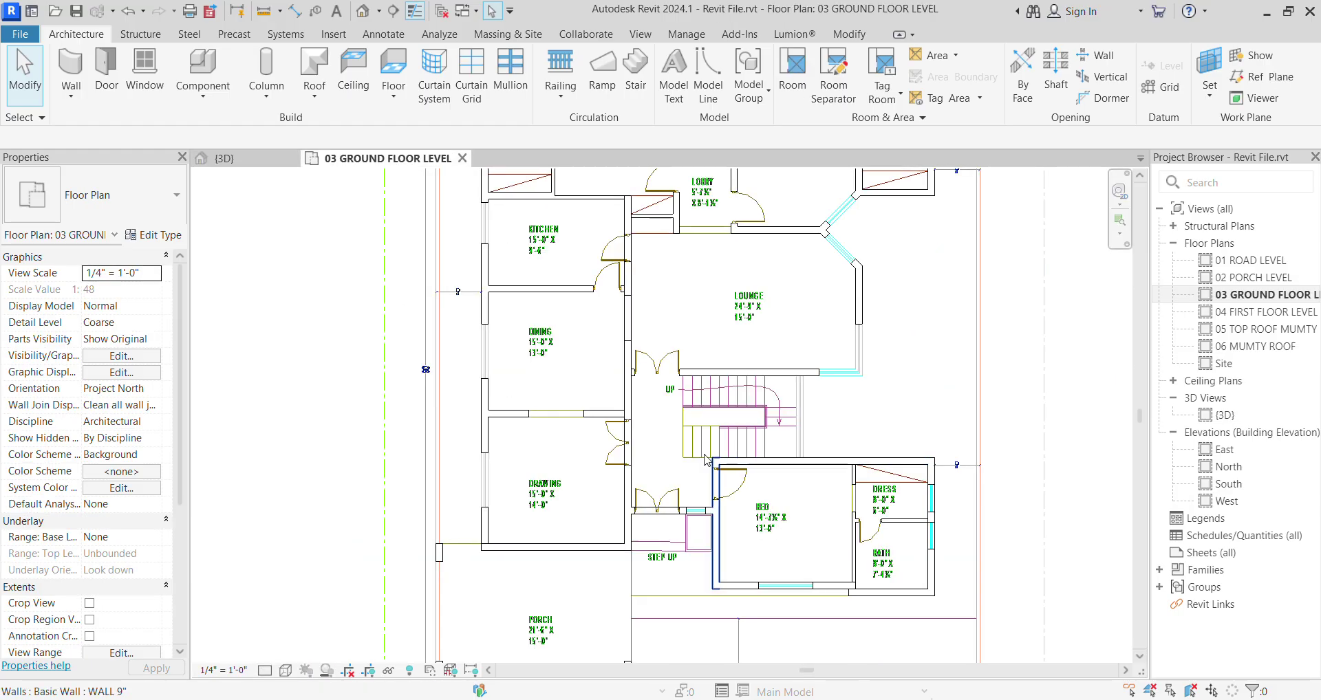
Step: Draw a 9'-0" wall along the staircase's outer window side, from the bedroom wall to the lounge wall
{"action": "left_click", "coordinate": [65, 94]}
{"action": "left_click", "coordinate": [104, 134]}
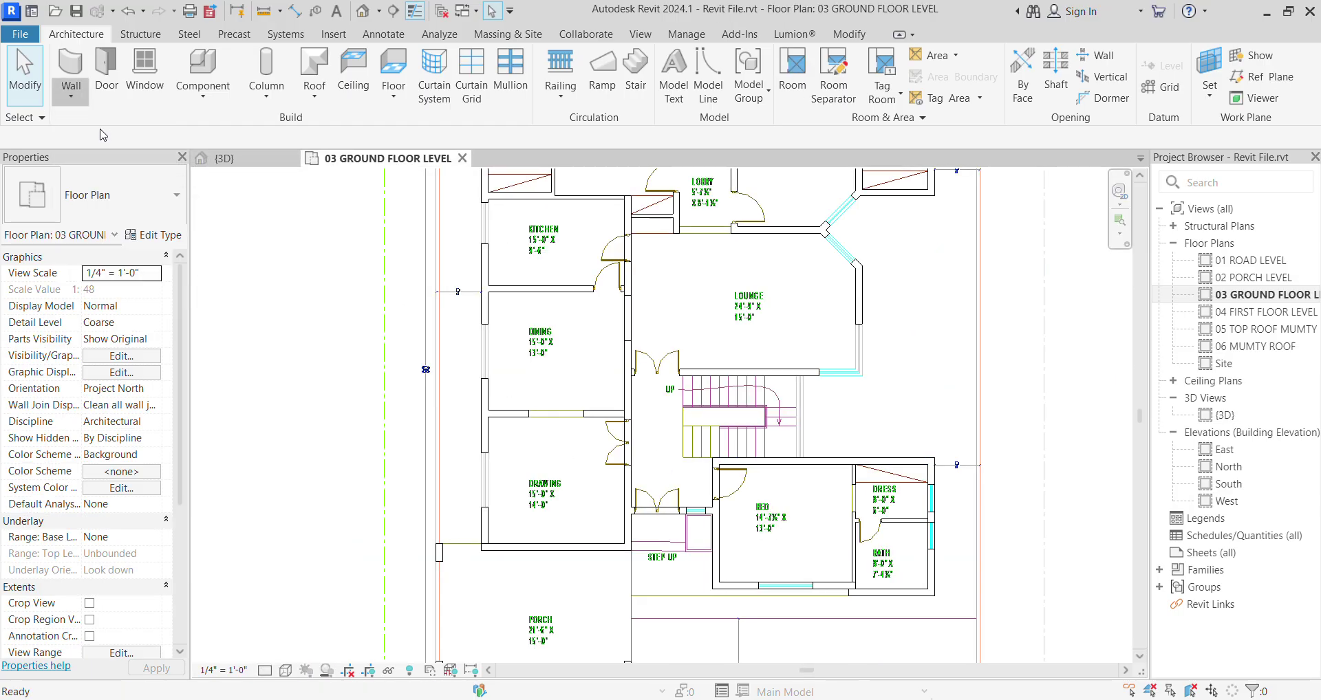
{"action": "scroll", "coordinate": [804, 448], "scroll_direction": "up", "scroll_amount": 1}
{"action": "scroll", "coordinate": [812, 502], "scroll_direction": "up", "scroll_amount": 2}
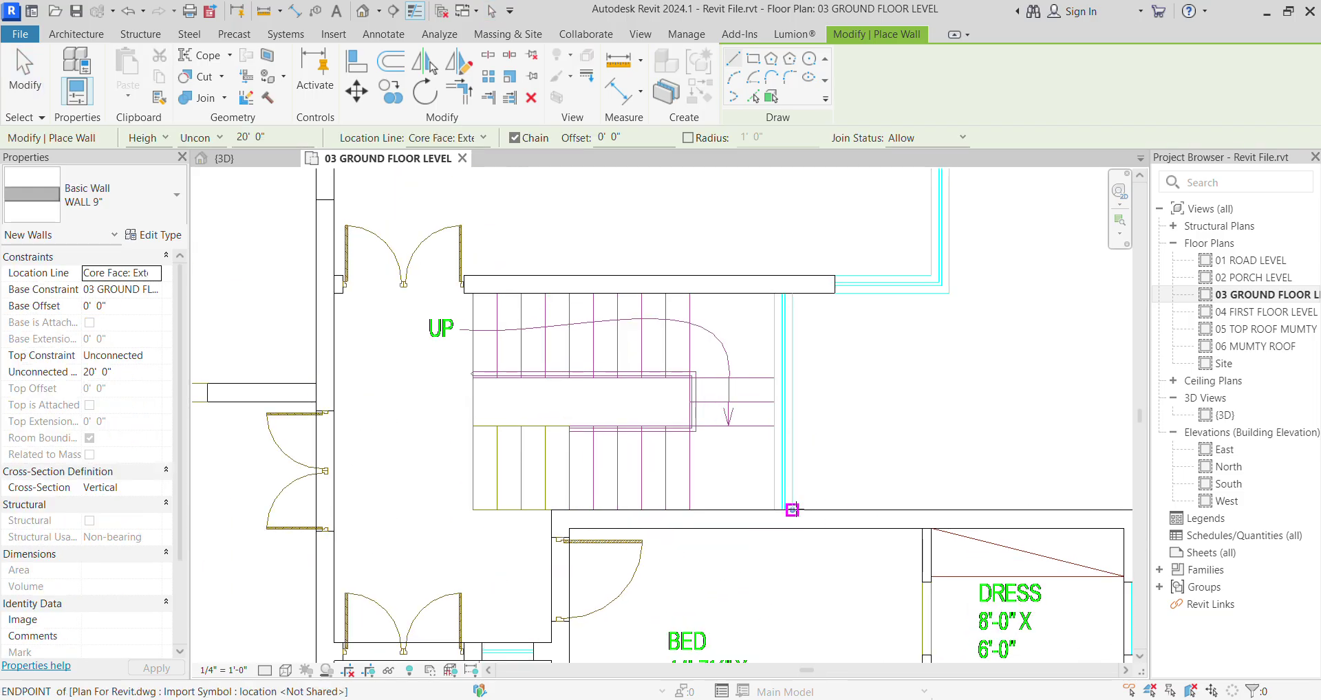
{"action": "left_click", "coordinate": [792, 510]}
{"action": "scroll", "coordinate": [791, 296], "scroll_direction": "up", "scroll_amount": 1}
{"action": "scroll", "coordinate": [792, 293], "scroll_direction": "up", "scroll_amount": 1}
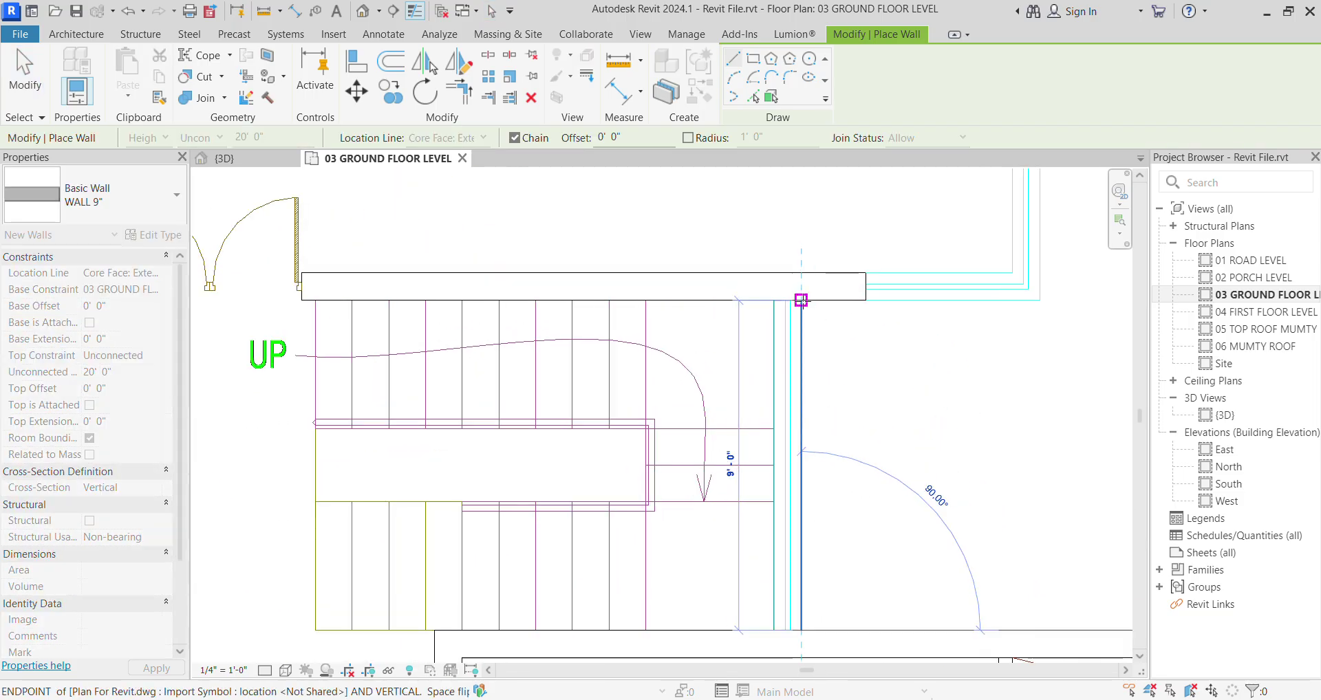
{"action": "scroll", "coordinate": [835, 490], "scroll_direction": "down", "scroll_amount": 2}
{"action": "scroll", "coordinate": [998, 379], "scroll_direction": "up", "scroll_amount": 2}
{"action": "key", "text": "Escape"}
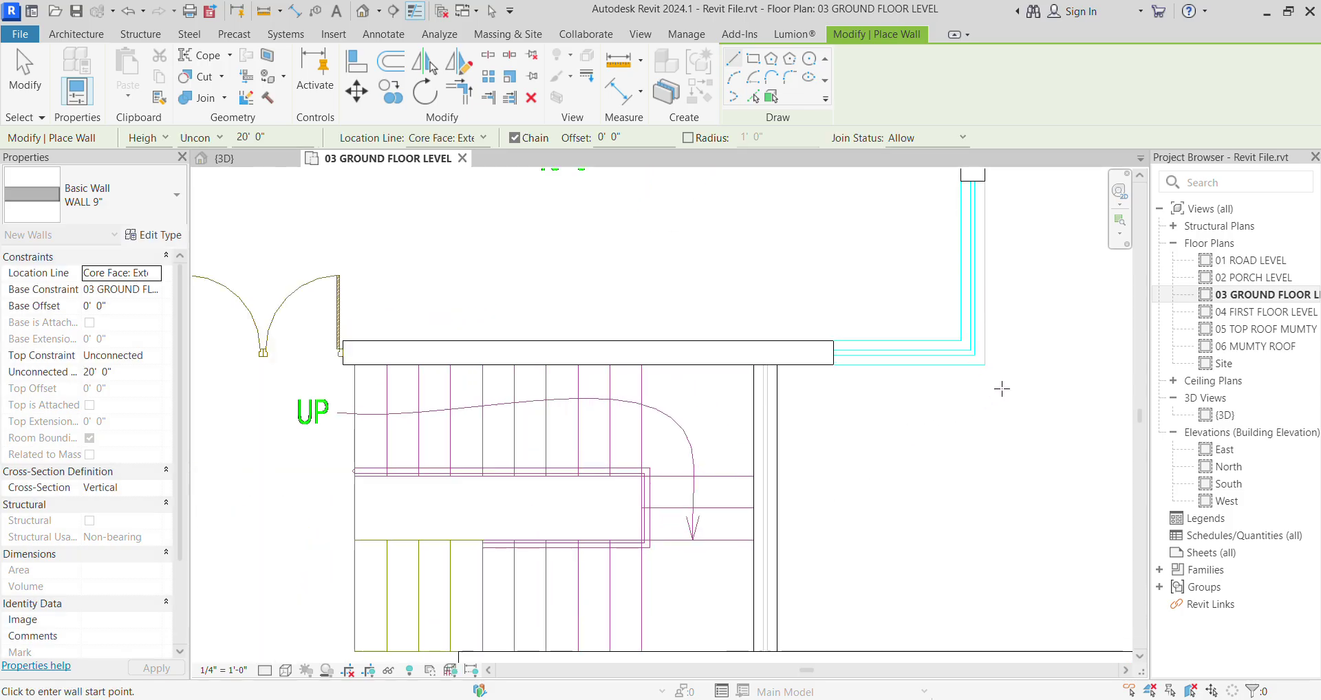
Step: Draw a 25'-6" wall between the lounge and the staircase, from the corner window's outer corner to the long interior wall
{"action": "left_click", "coordinate": [985, 365]}
{"action": "scroll", "coordinate": [688, 412], "scroll_direction": "down", "scroll_amount": 2}
{"action": "scroll", "coordinate": [331, 371], "scroll_direction": "up", "scroll_amount": 4}
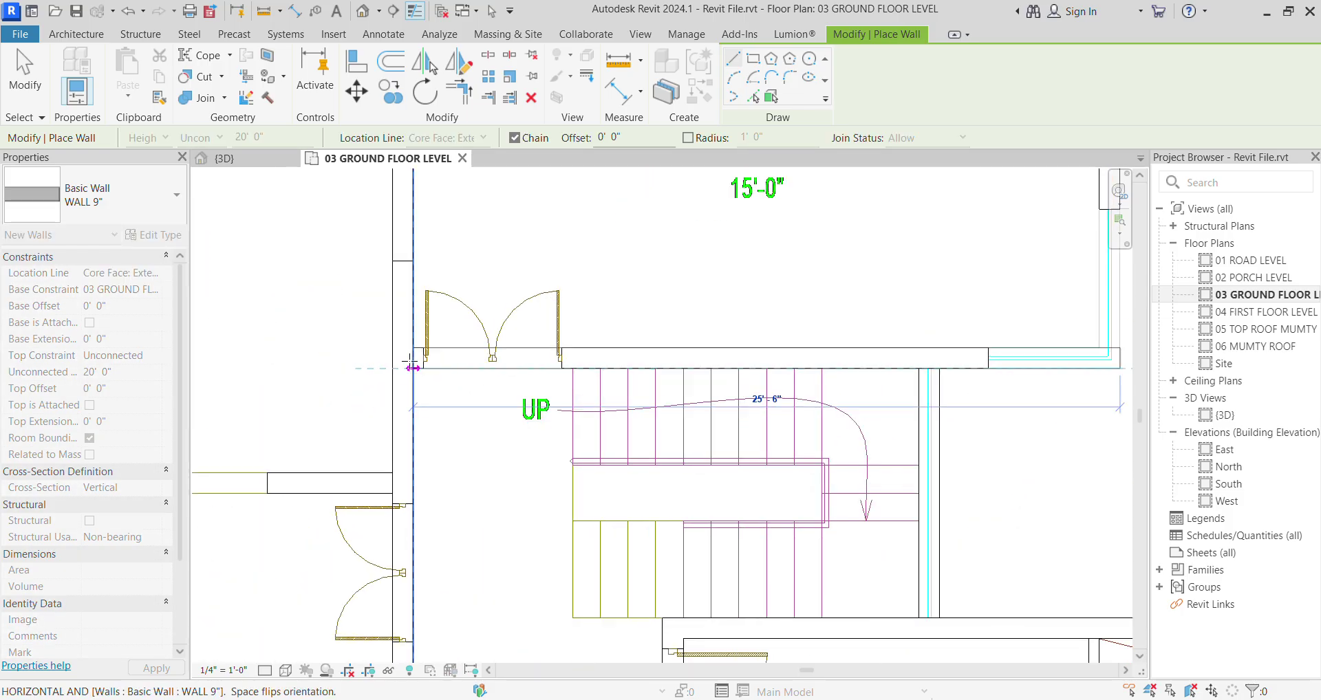
{"action": "key", "text": "Escape"}
Step: Draw the lounge's outer side wall, about 12'-2" long, from the corner window to the angled window, with its thickness towards the room
{"action": "scroll", "coordinate": [756, 399], "scroll_direction": "down", "scroll_amount": 2}
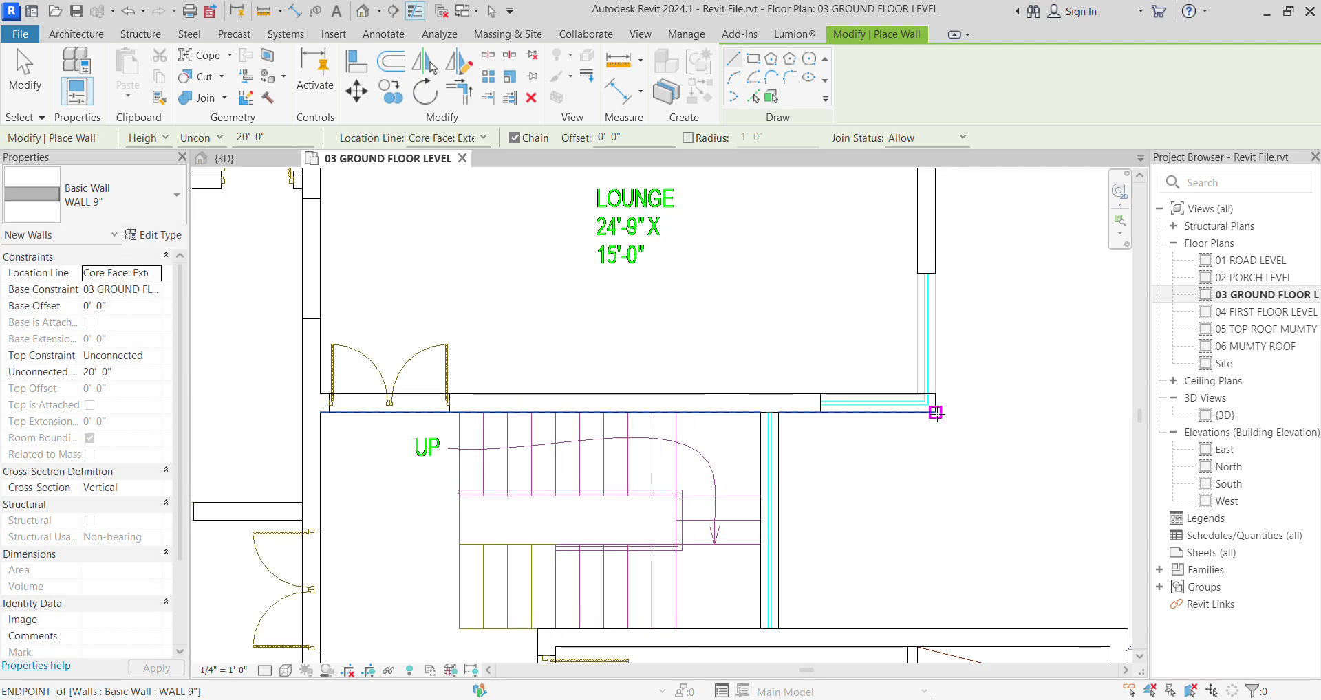
{"action": "left_click", "coordinate": [938, 410]}
{"action": "scroll", "coordinate": [937, 410], "scroll_direction": "down", "scroll_amount": 2}
{"action": "scroll", "coordinate": [935, 343], "scroll_direction": "up", "scroll_amount": 2}
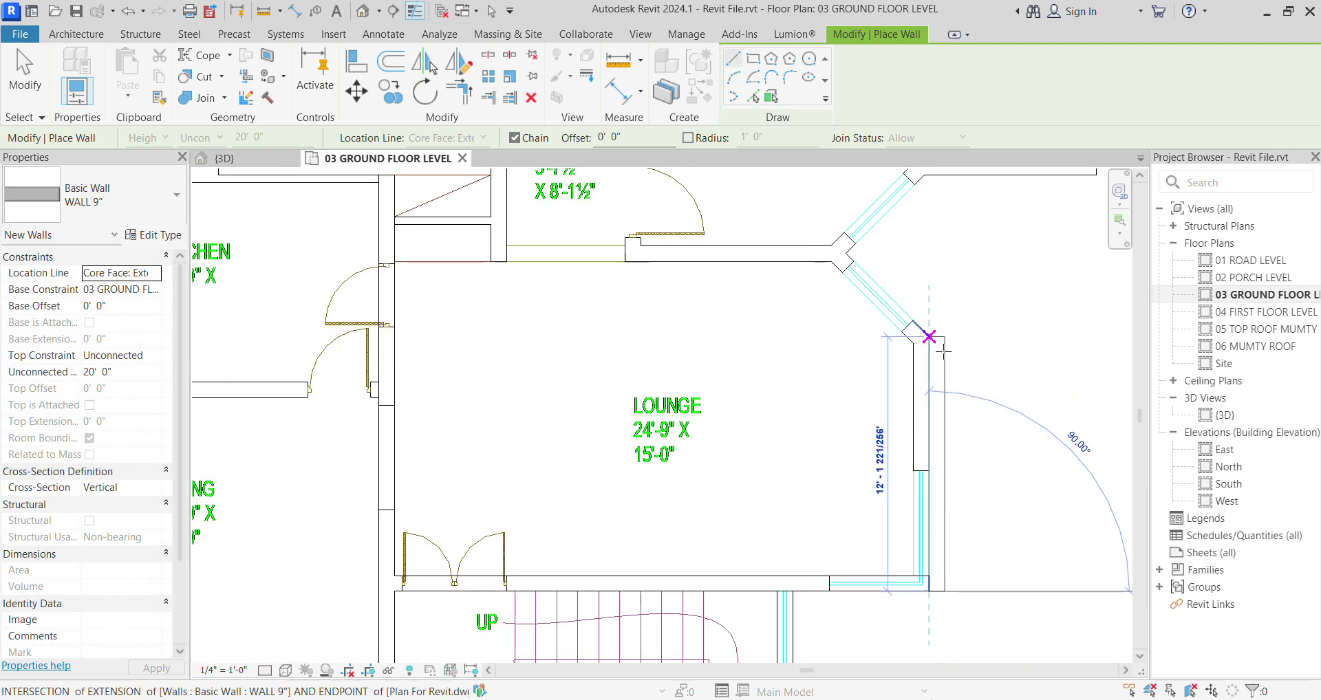
{"action": "left_click", "coordinate": [928, 337]}
Step: Continue the chain with a wall about 5'-5 1/2" long at 45° along the lounge's angled window
{"action": "scroll", "coordinate": [836, 265], "scroll_direction": "up", "scroll_amount": 4}
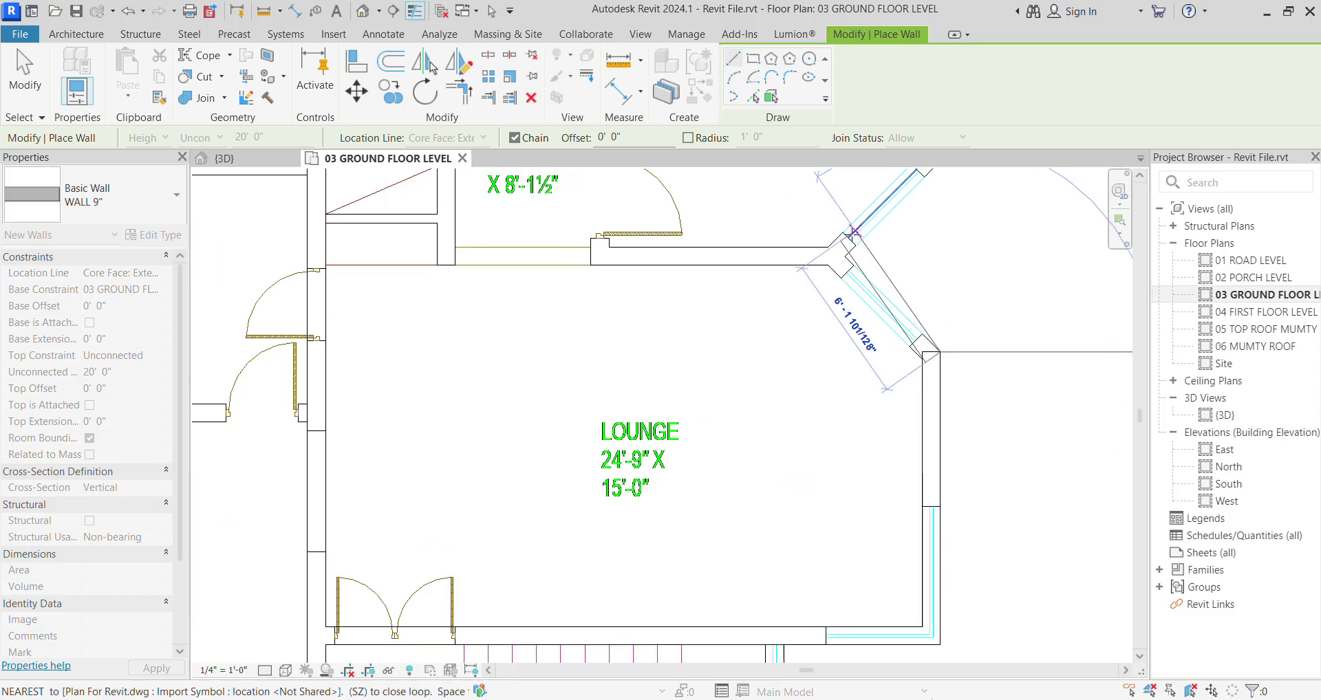
{"action": "left_click", "coordinate": [820, 273]}
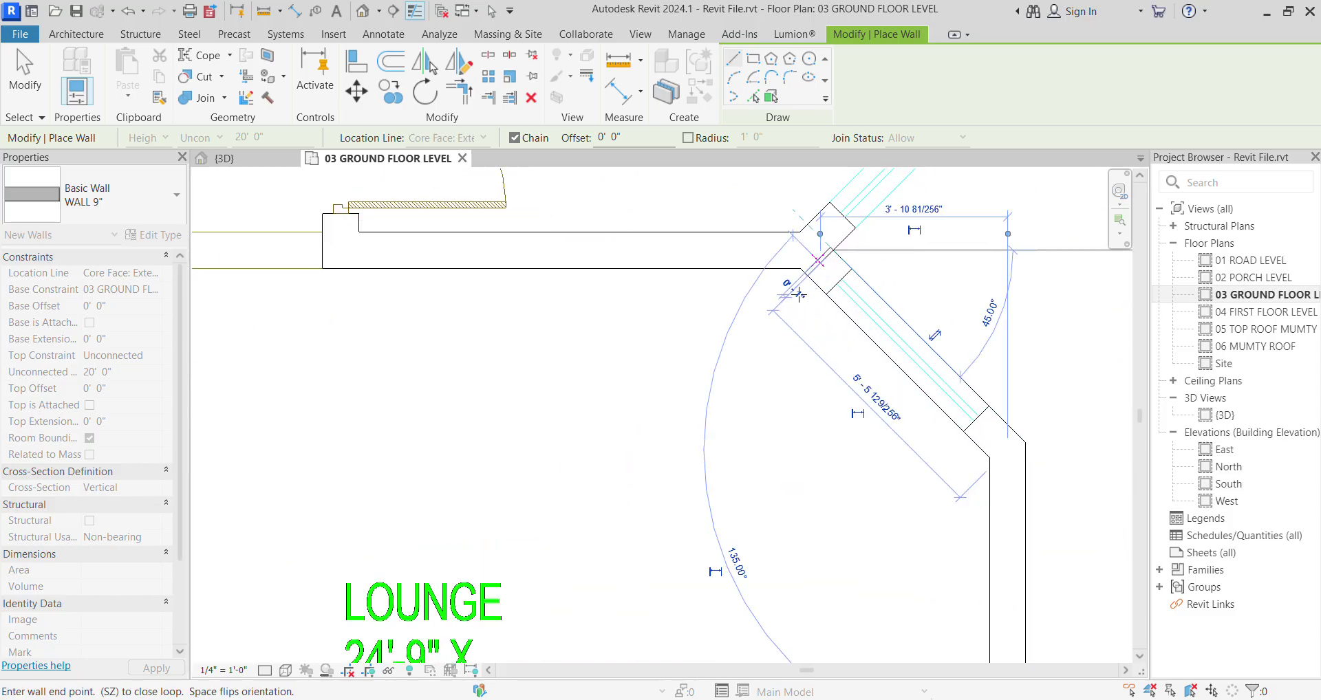
Step: Continue the wall chain at 45° along the bedroom's angled window, about 5'-3 5/8" long, to the dressing room's inner corner
{"action": "scroll", "coordinate": [800, 530], "scroll_direction": "down", "scroll_amount": 3}
{"action": "scroll", "coordinate": [875, 326], "scroll_direction": "up", "scroll_amount": 2}
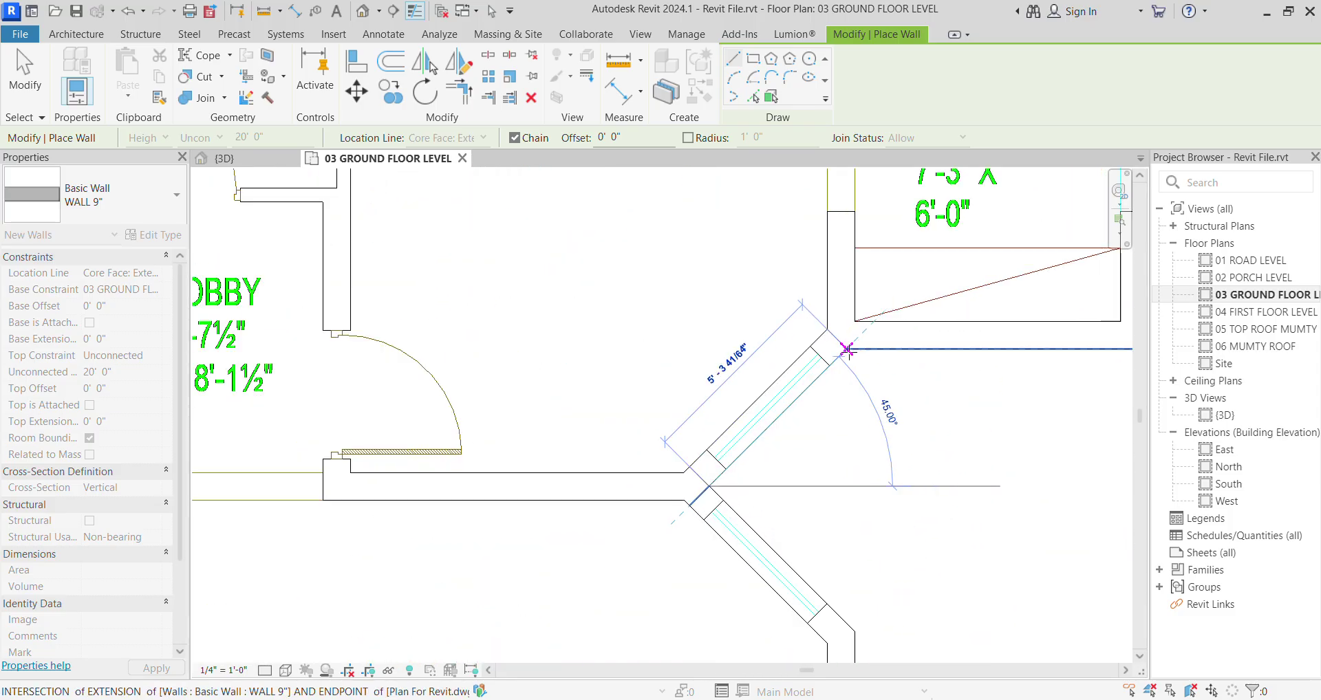
{"action": "scroll", "coordinate": [797, 370], "scroll_direction": "down", "scroll_amount": 3}
{"action": "left_click", "coordinate": [841, 348]}
Step: Continue the chain along the 7'-3" x 6'-0" dressing room's outer walls, around its outer corner and up to the bath's rear corner
{"action": "scroll", "coordinate": [843, 347], "scroll_direction": "up", "scroll_amount": 4}
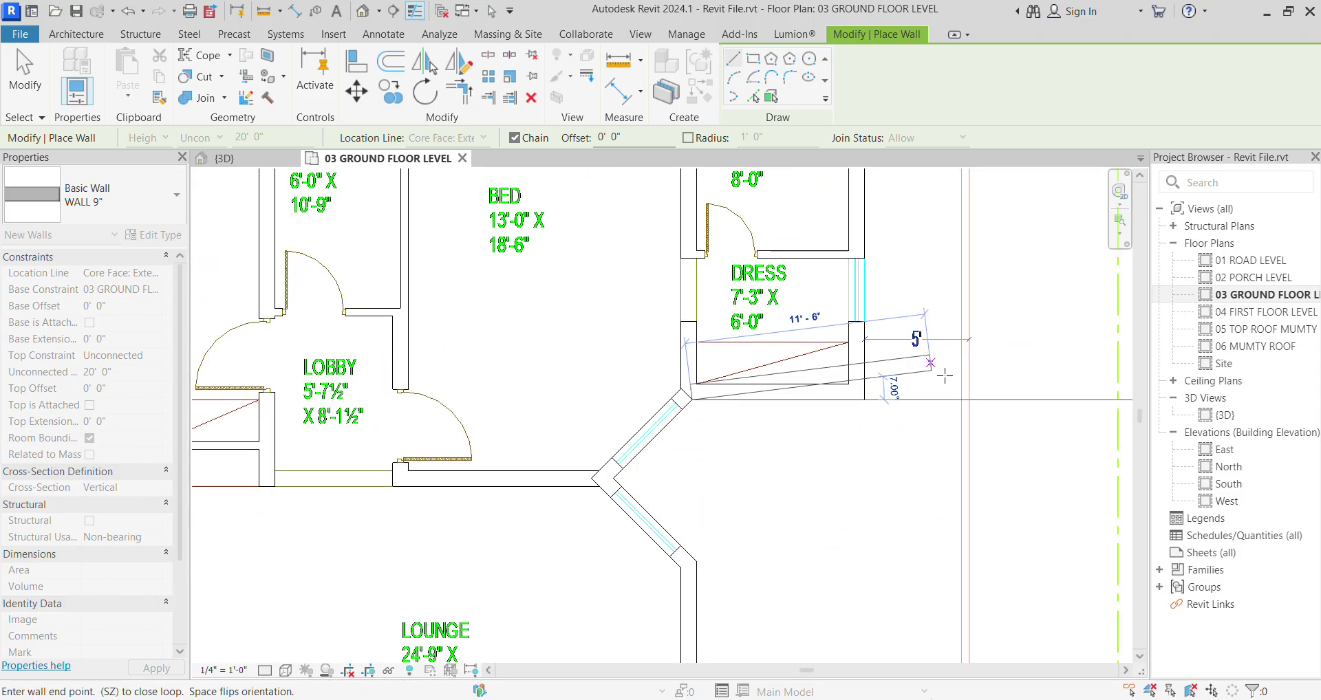
{"action": "left_click", "coordinate": [862, 476]}
{"action": "scroll", "coordinate": [894, 447], "scroll_direction": "down", "scroll_amount": 3}
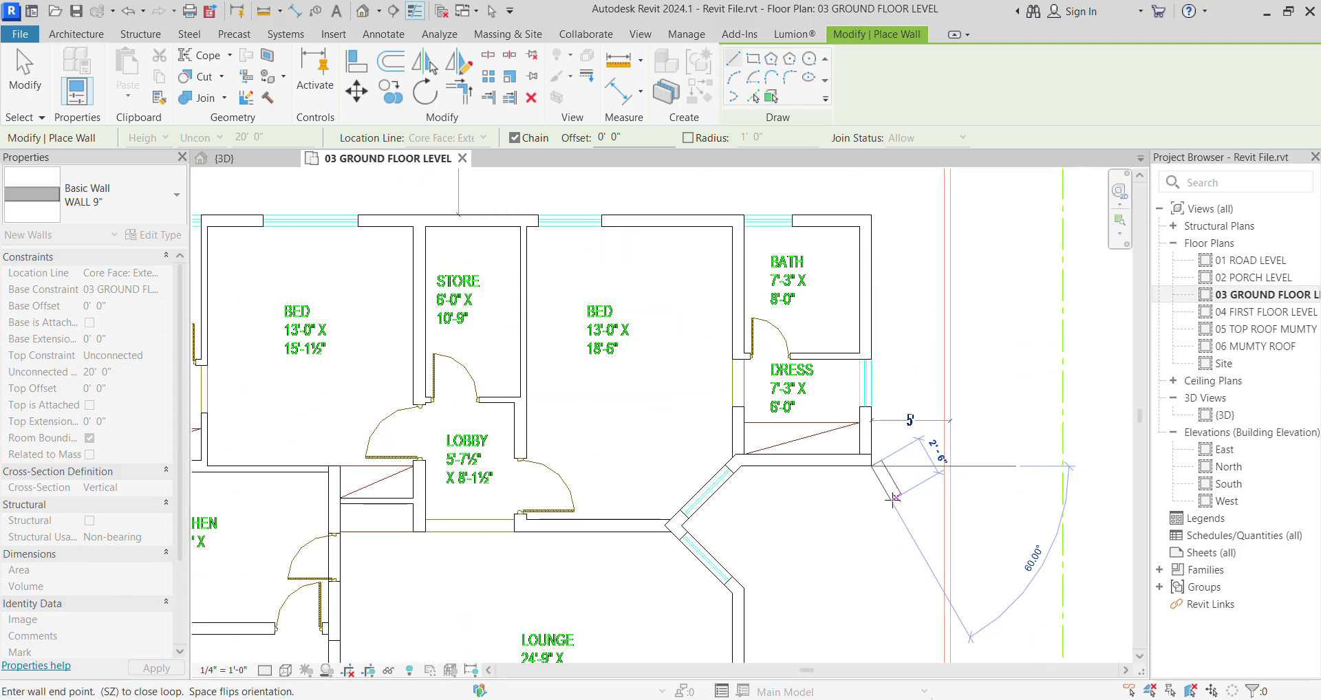
{"action": "scroll", "coordinate": [884, 291], "scroll_direction": "up", "scroll_amount": 2}
{"action": "left_click", "coordinate": [898, 274]}
Step: Continue the chain along the house's rear side to the outer corner of the 7'-0" x 8'-4½" bath
{"action": "scroll", "coordinate": [898, 274], "scroll_direction": "down", "scroll_amount": 4}
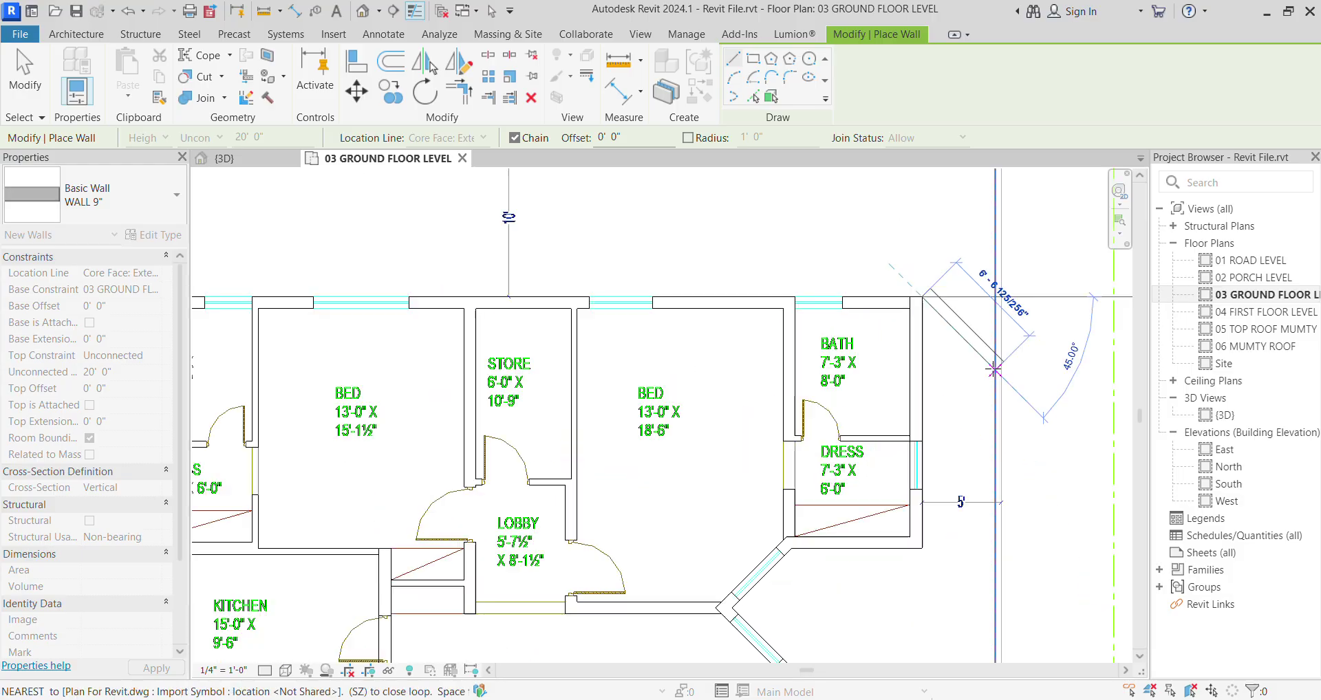
{"action": "scroll", "coordinate": [519, 321], "scroll_direction": "up", "scroll_amount": 1}
{"action": "scroll", "coordinate": [520, 321], "scroll_direction": "up", "scroll_amount": 2}
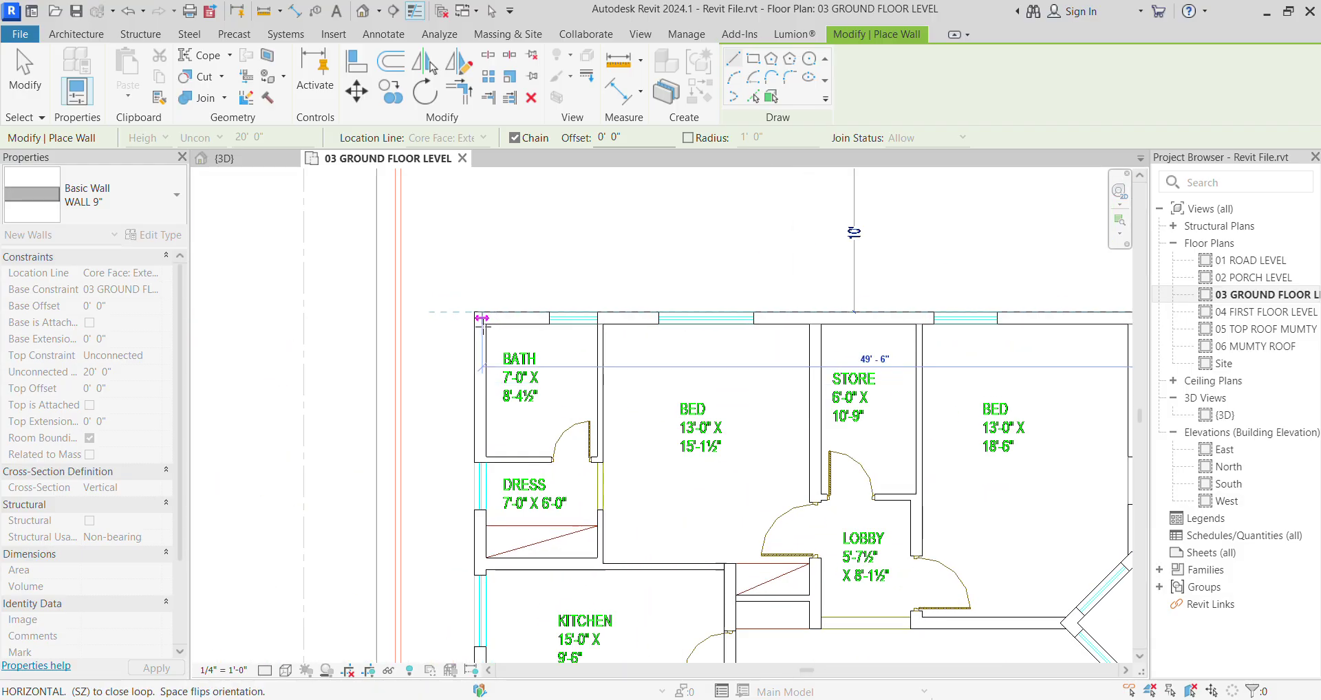
{"action": "left_click", "coordinate": [457, 294]}
Step: Close the outer wall loop along the kitchen and dining side, ending at the drawing room's front corner
{"action": "scroll", "coordinate": [456, 294], "scroll_direction": "down", "scroll_amount": 3}
{"action": "scroll", "coordinate": [581, 270], "scroll_direction": "down", "scroll_amount": 3}
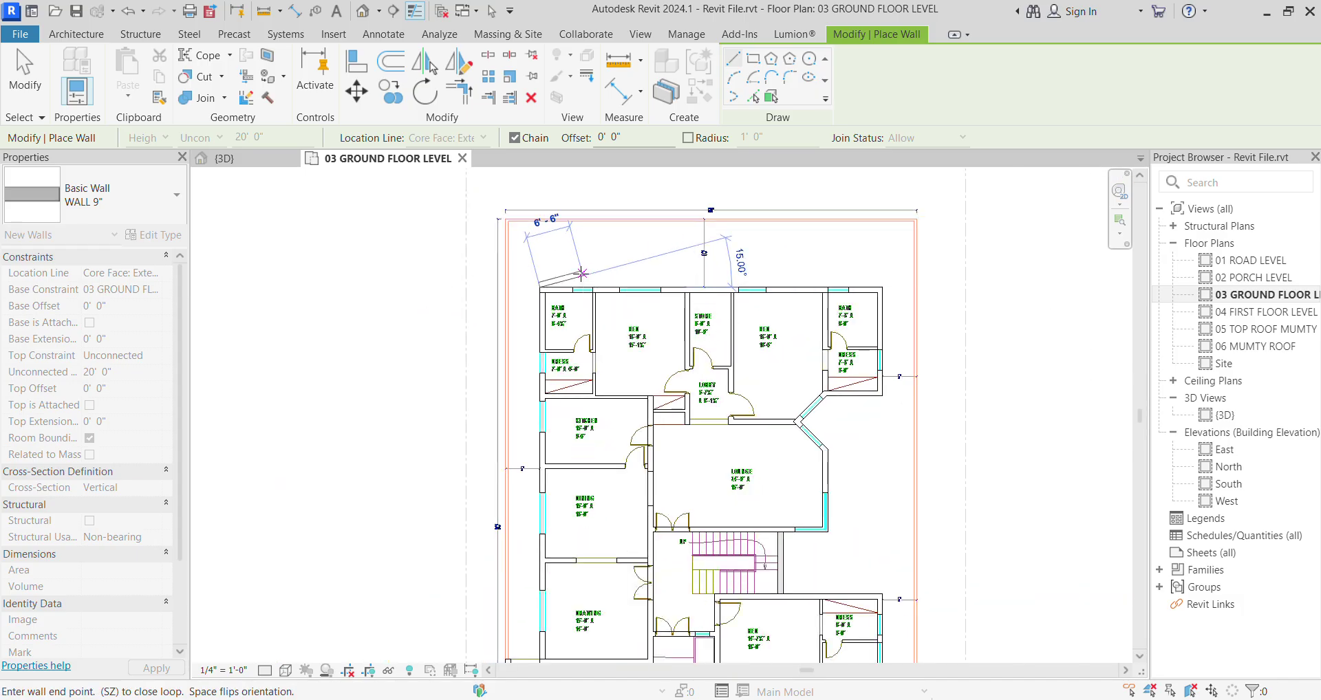
{"action": "scroll", "coordinate": [554, 494], "scroll_direction": "up", "scroll_amount": 5}
{"action": "scroll", "coordinate": [550, 494], "scroll_direction": "up", "scroll_amount": 2}
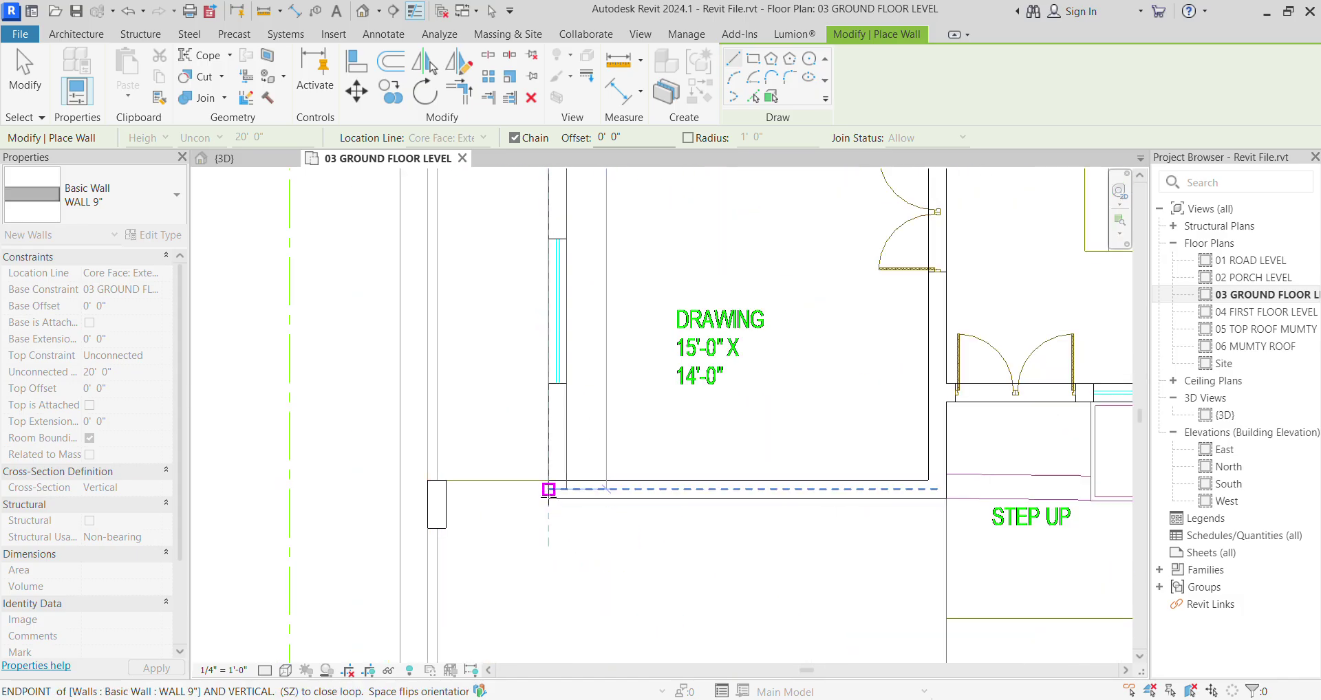
{"action": "key", "text": "Escape"}
{"action": "scroll", "coordinate": [536, 380], "scroll_direction": "down", "scroll_amount": 3}
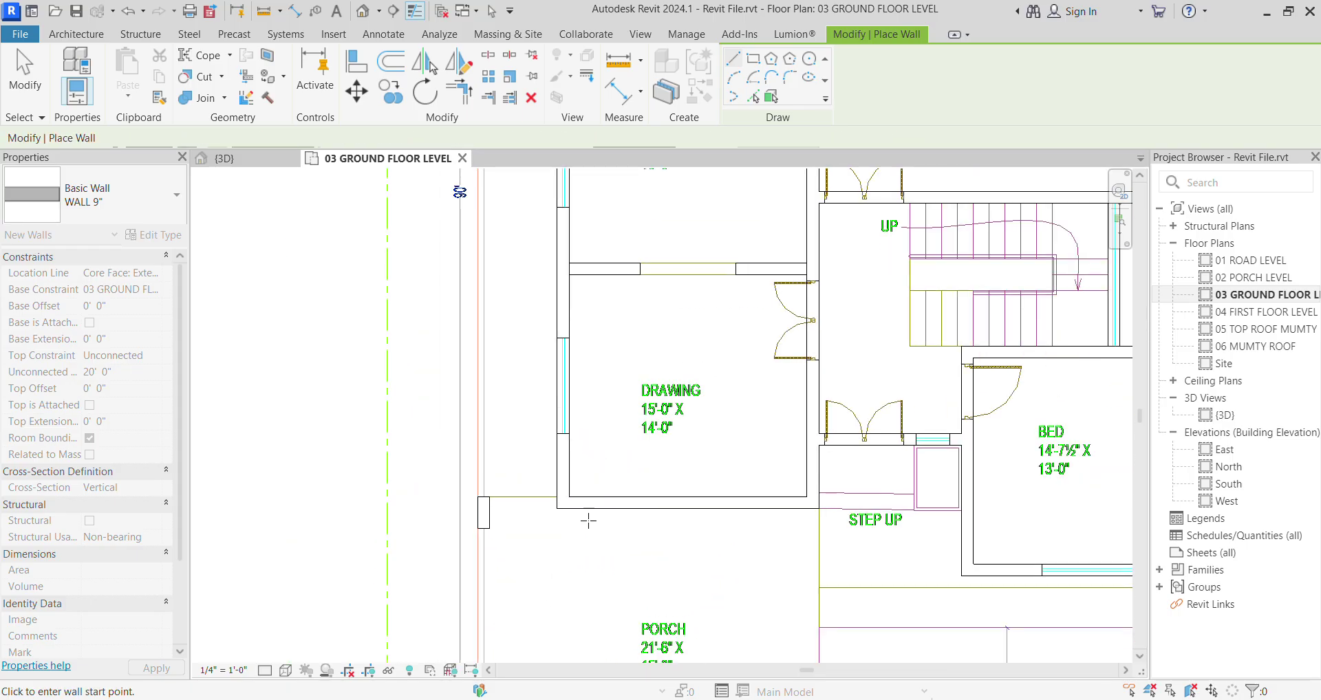
Step: Draw the wall between the dining and drawing rooms, from the long interior wall to the outer side wall
{"action": "scroll", "coordinate": [717, 364], "scroll_direction": "down", "scroll_amount": 2}
{"action": "scroll", "coordinate": [717, 364], "scroll_direction": "up", "scroll_amount": 4}
{"action": "left_click", "coordinate": [807, 386]}
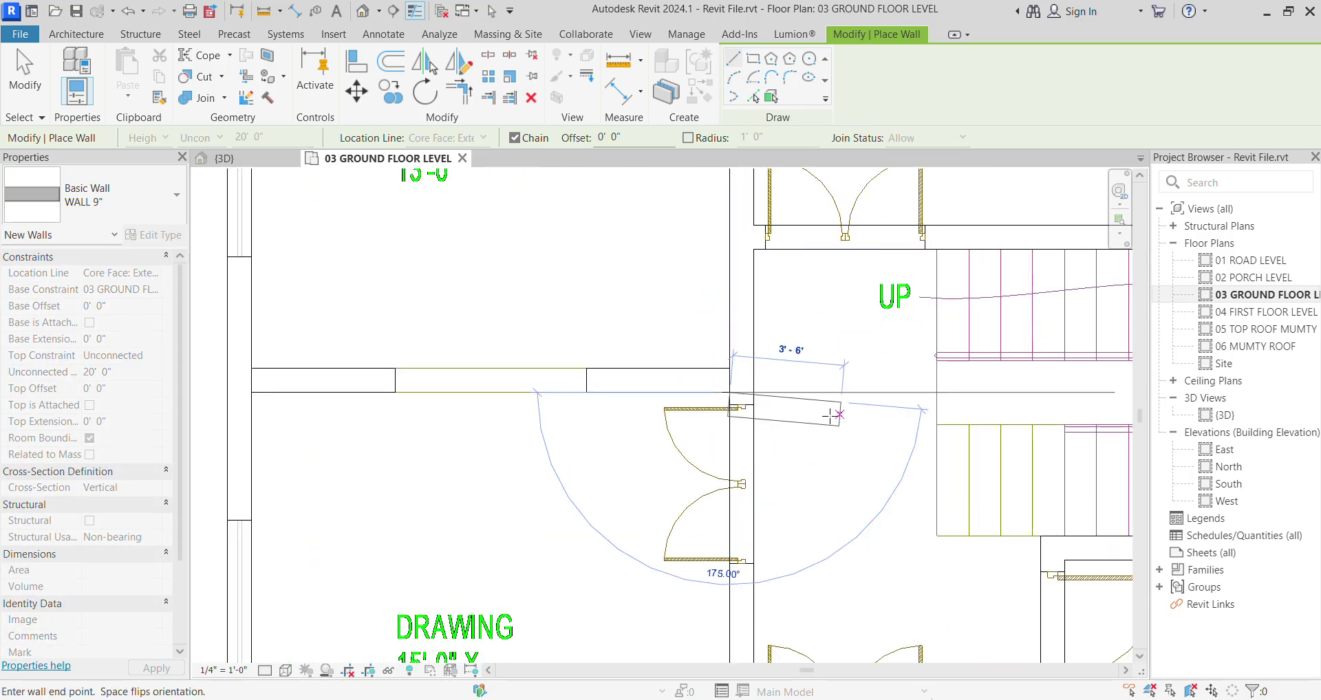
{"action": "scroll", "coordinate": [507, 397], "scroll_direction": "down", "scroll_amount": 1}
{"action": "scroll", "coordinate": [481, 396], "scroll_direction": "up", "scroll_amount": 2}
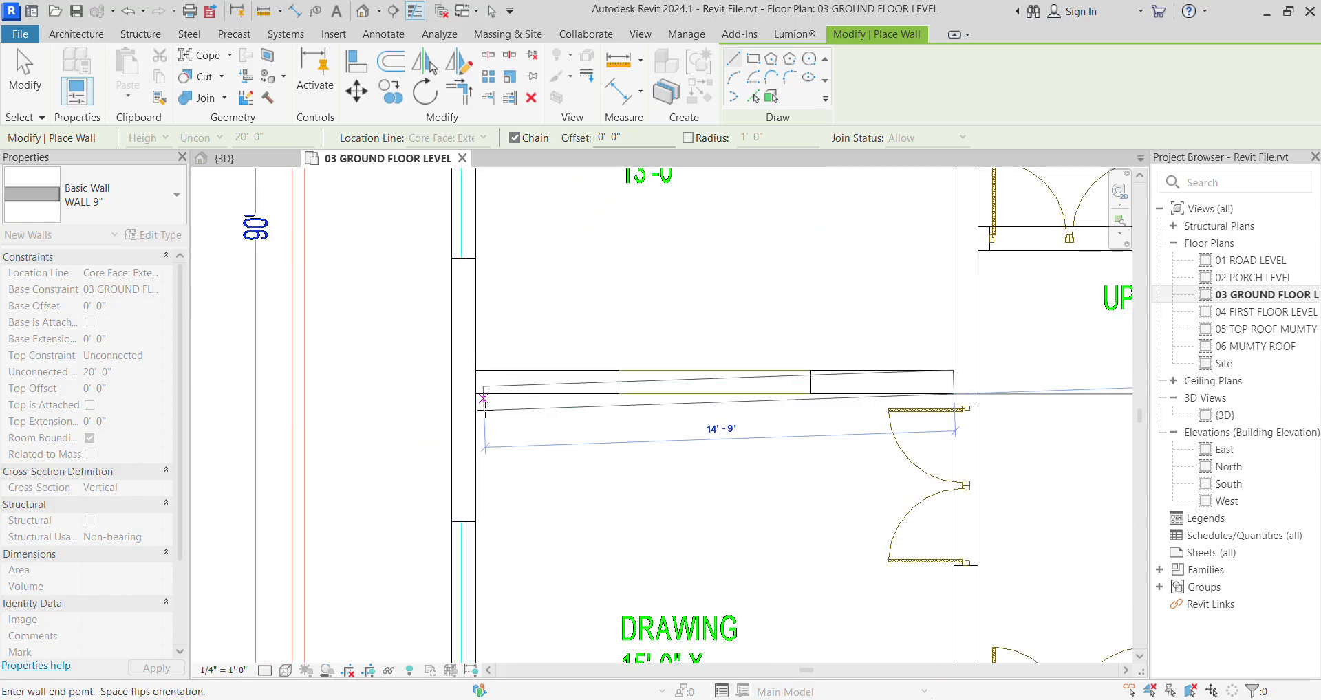
{"action": "left_click", "coordinate": [476, 394]}
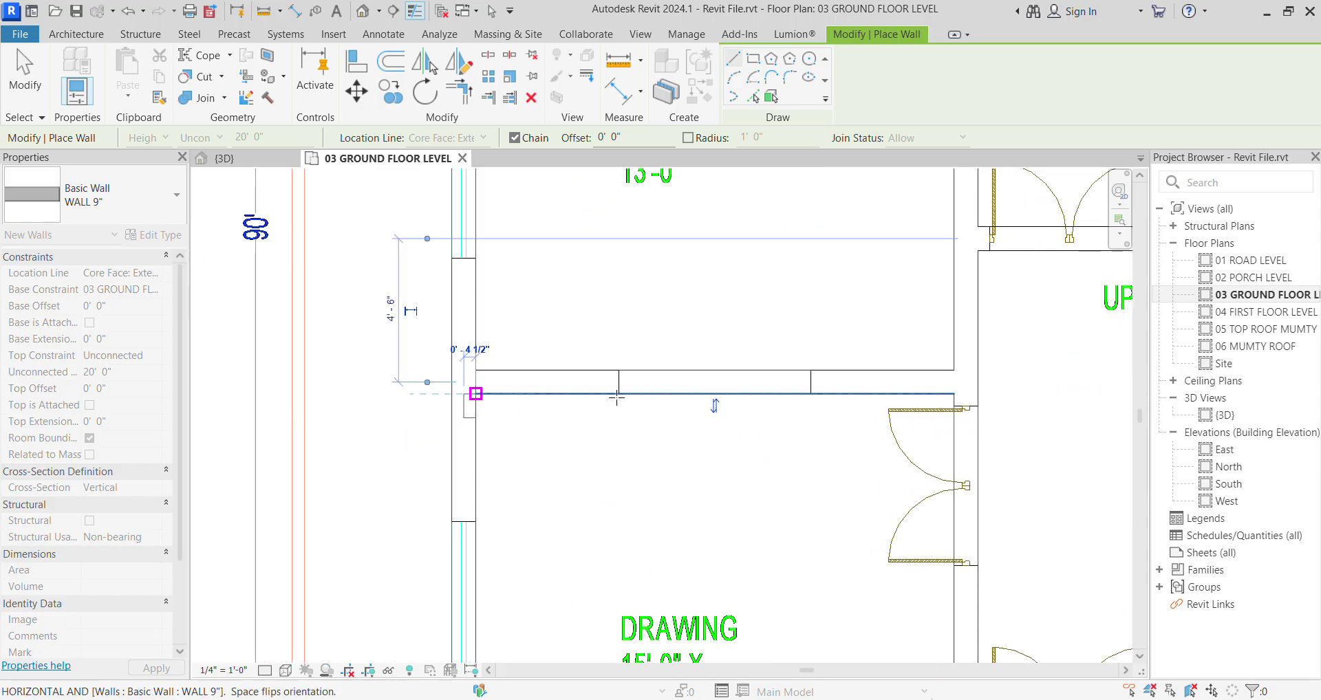
{"action": "key", "text": "Escape"}
Step: Draw the wall between the kitchen and the dining room, from the long interior wall to the outer side wall
{"action": "scroll", "coordinate": [482, 396], "scroll_direction": "down", "scroll_amount": 3}
{"action": "scroll", "coordinate": [808, 480], "scroll_direction": "up", "scroll_amount": 1}
{"action": "scroll", "coordinate": [832, 275], "scroll_direction": "up", "scroll_amount": 3}
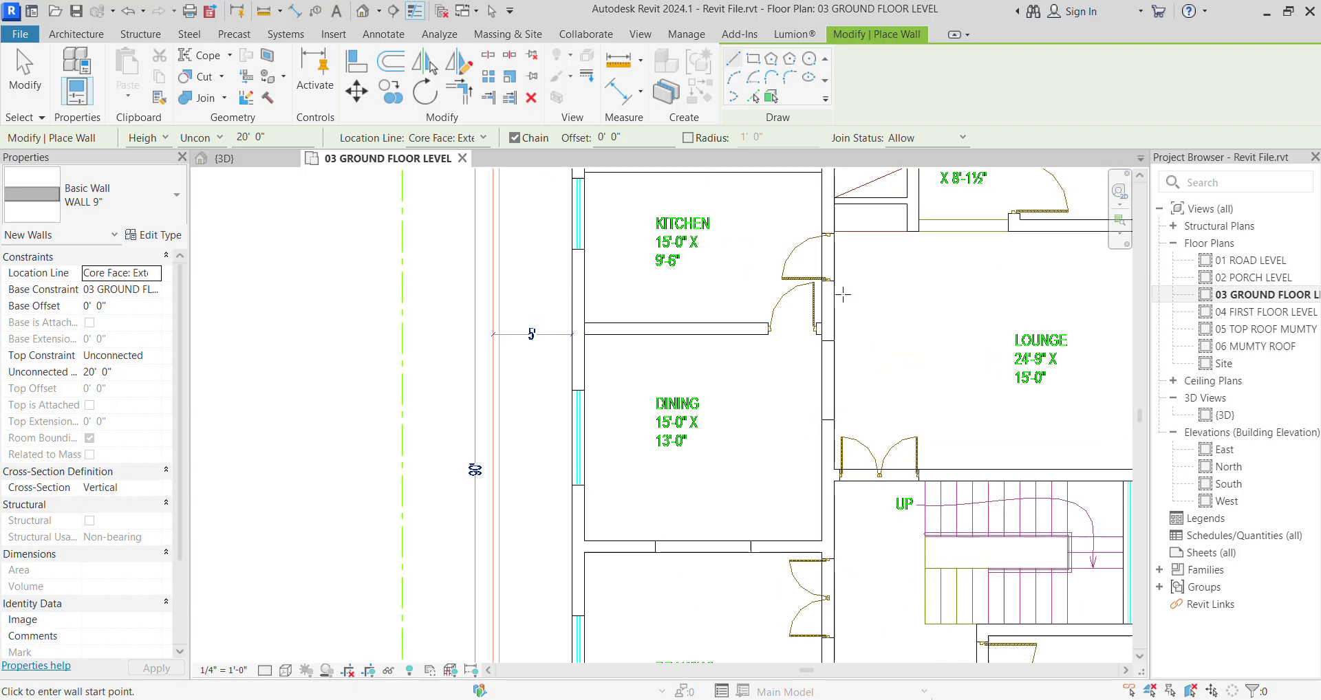
{"action": "left_click", "coordinate": [819, 337]}
{"action": "scroll", "coordinate": [334, 339], "scroll_direction": "up", "scroll_amount": 1}
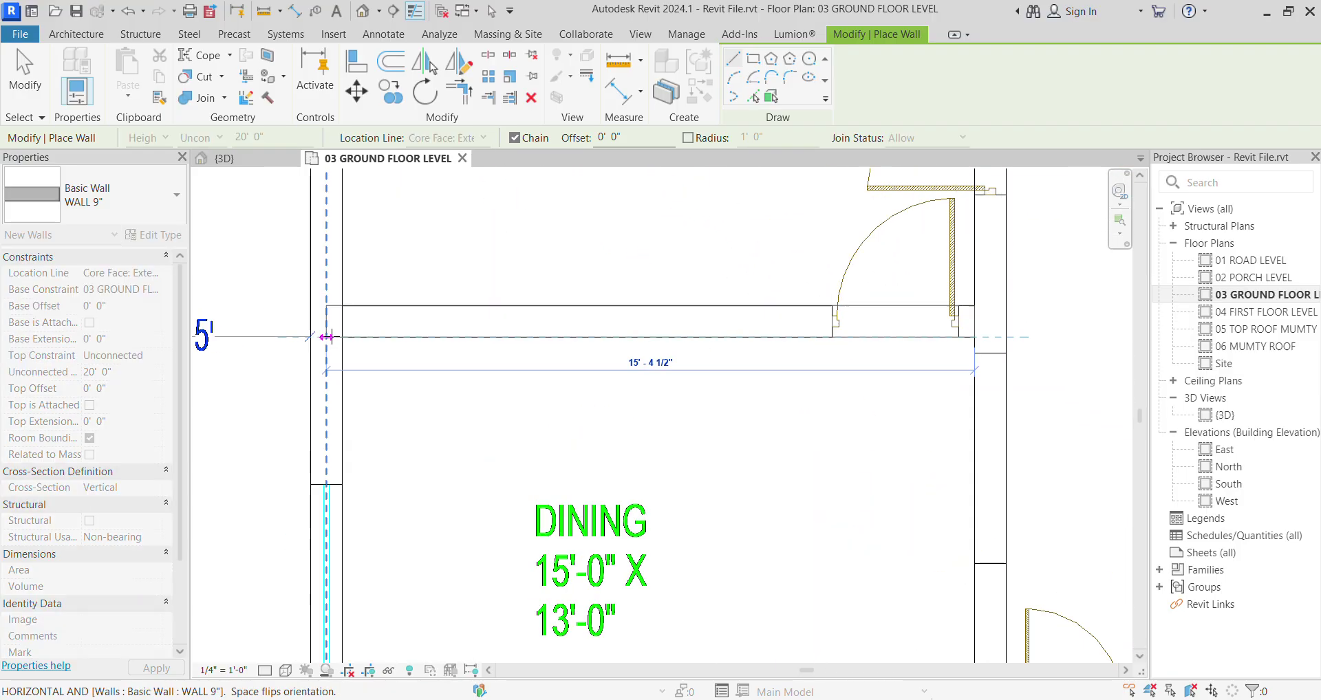
{"action": "left_click", "coordinate": [342, 337]}
{"action": "scroll", "coordinate": [657, 550], "scroll_direction": "down", "scroll_amount": 2}
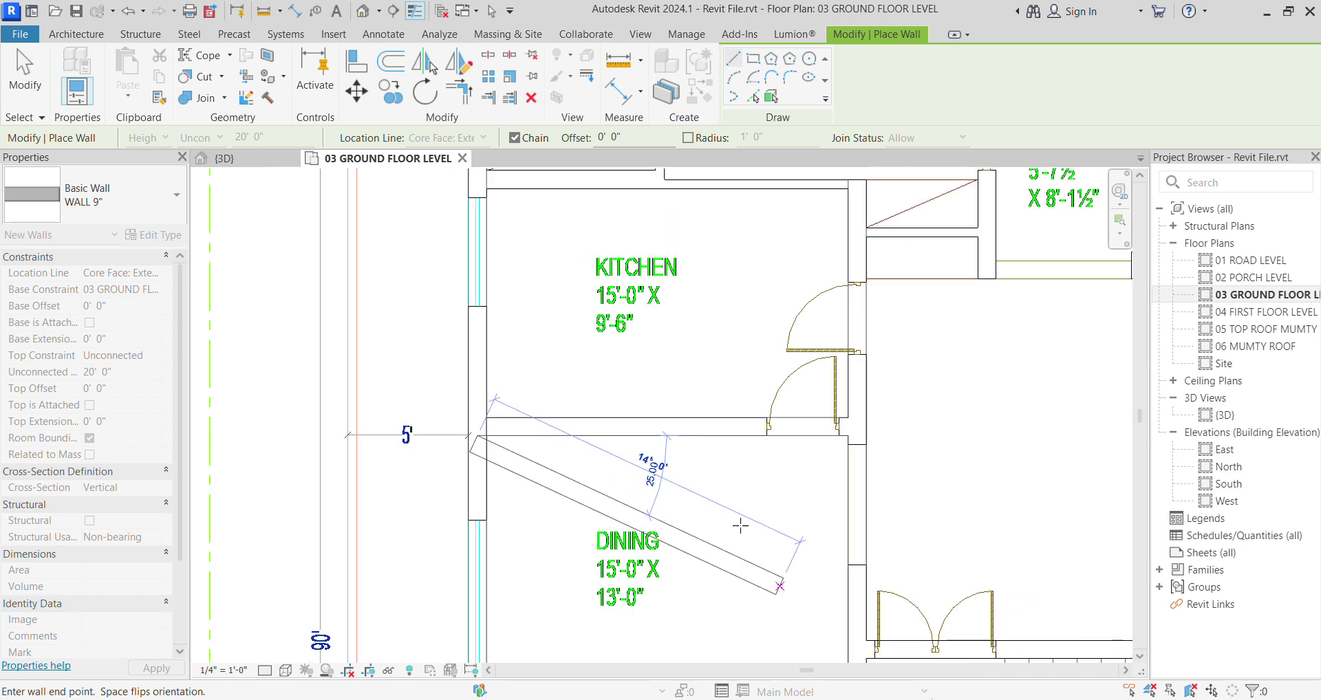
{"action": "key", "text": "Escape"}
Step: Draw the wall between the lounge and the 18'-6" bedroom, from the angled windows' meeting corner to the lobby opening
{"action": "scroll", "coordinate": [760, 491], "scroll_direction": "down", "scroll_amount": 1}
{"action": "scroll", "coordinate": [761, 491], "scroll_direction": "down", "scroll_amount": 1}
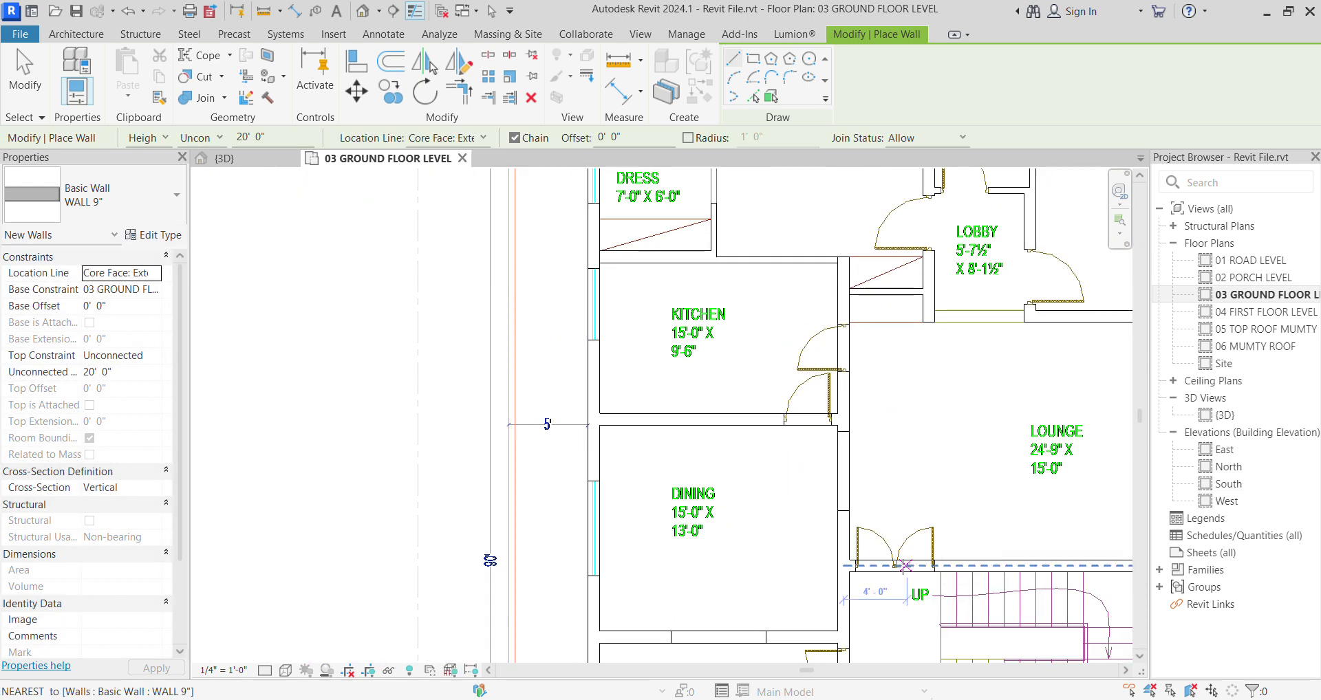
{"action": "scroll", "coordinate": [638, 532], "scroll_direction": "down", "scroll_amount": 2}
{"action": "scroll", "coordinate": [989, 372], "scroll_direction": "up", "scroll_amount": 3}
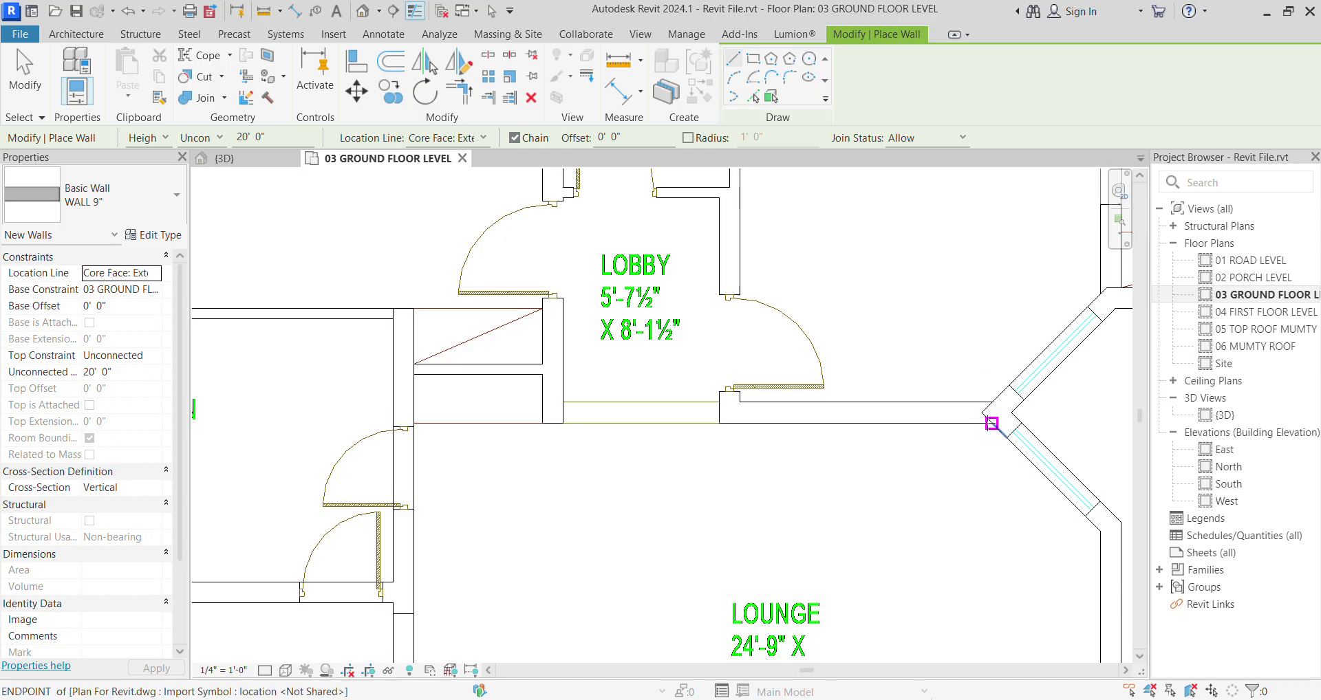
{"action": "left_click", "coordinate": [977, 428]}
{"action": "scroll", "coordinate": [719, 425], "scroll_direction": "down", "scroll_amount": 1}
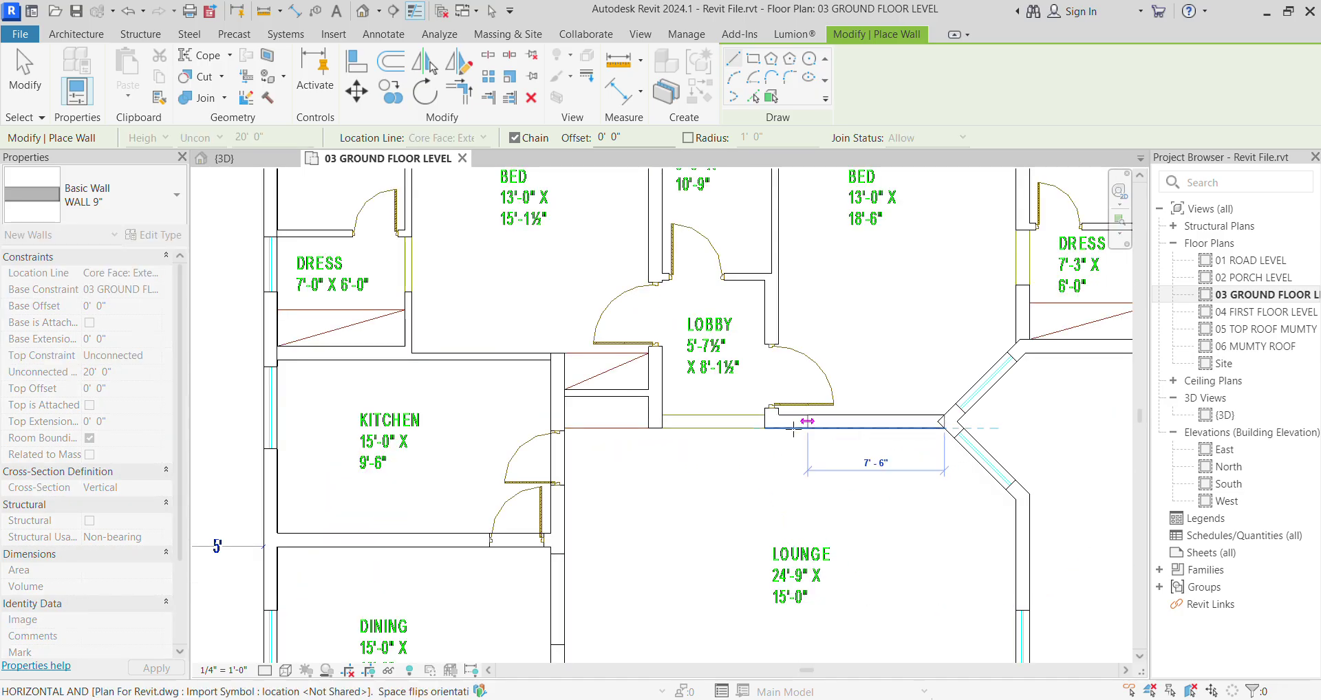
{"action": "scroll", "coordinate": [752, 429], "scroll_direction": "up", "scroll_amount": 1}
{"action": "left_click", "coordinate": [752, 430]}
Step: Continue the chain with a wall between the lobby and the 18'-6" bedroom, up to the store's wall
{"action": "scroll", "coordinate": [757, 426], "scroll_direction": "down", "scroll_amount": 1}
{"action": "scroll", "coordinate": [764, 385], "scroll_direction": "up", "scroll_amount": 1}
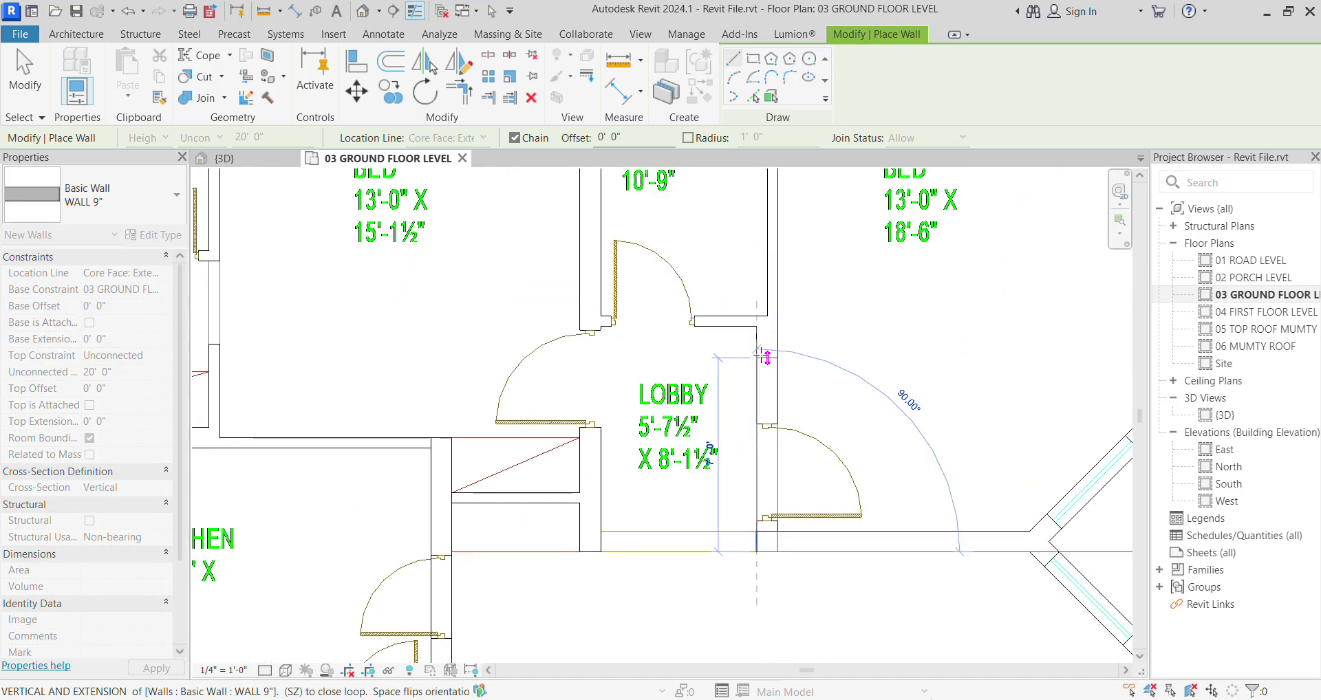
{"action": "left_click", "coordinate": [756, 326]}
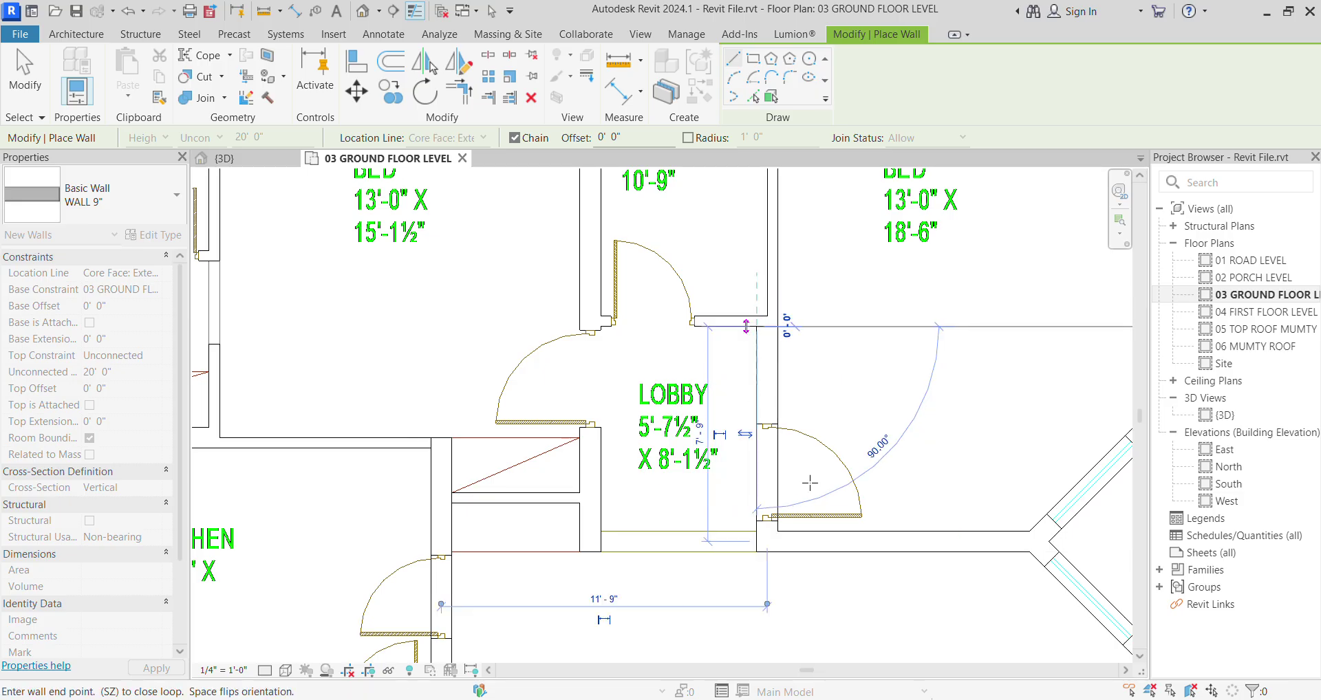
{"action": "key", "text": "Escape"}
{"action": "scroll", "coordinate": [734, 452], "scroll_direction": "down", "scroll_amount": 2}
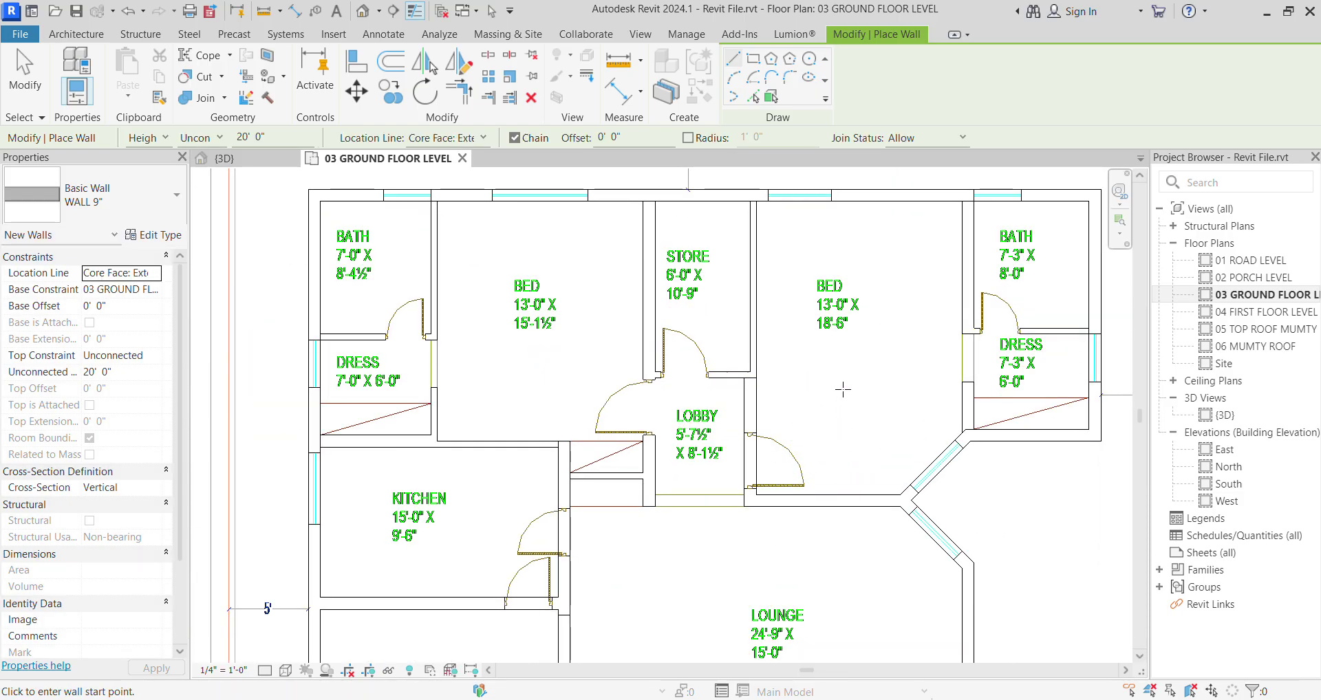
Step: Draw a 19'-3" wall from the lobby opening to the rear wall, separating the 15'-1½" bedroom from the lobby and store
{"action": "scroll", "coordinate": [661, 517], "scroll_direction": "up", "scroll_amount": 2}
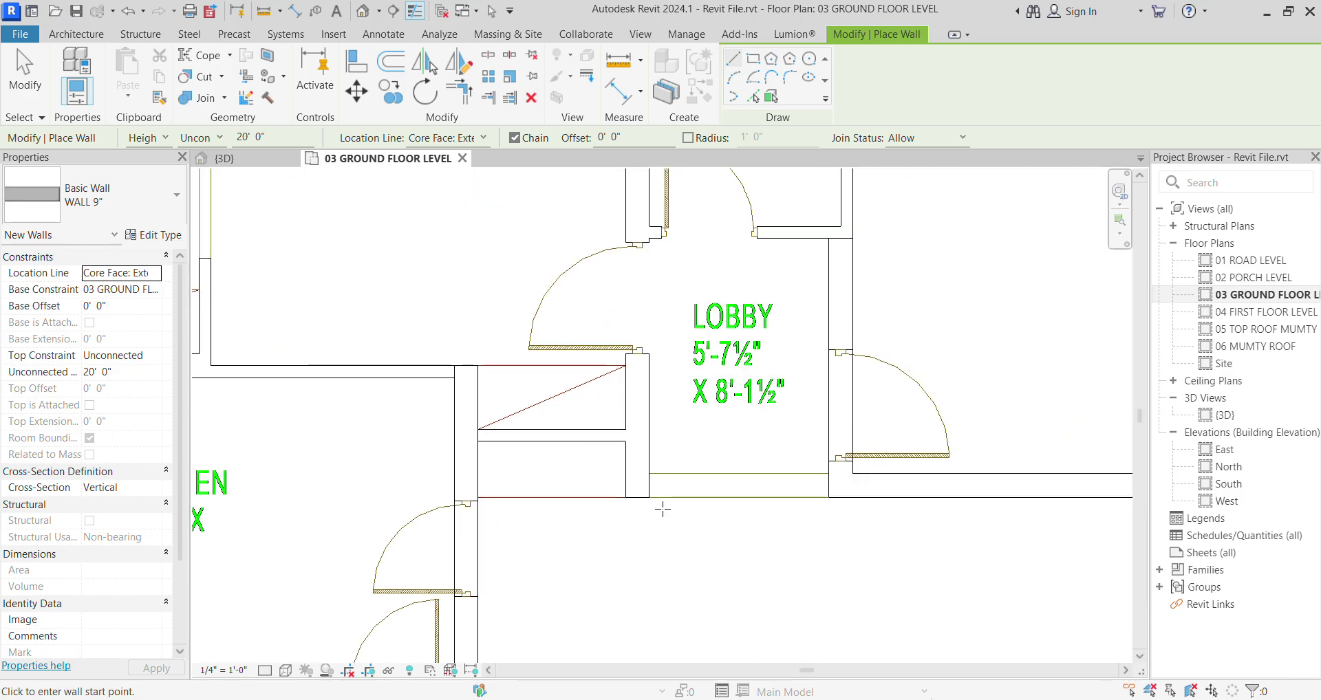
{"action": "scroll", "coordinate": [648, 502], "scroll_direction": "down", "scroll_amount": 3}
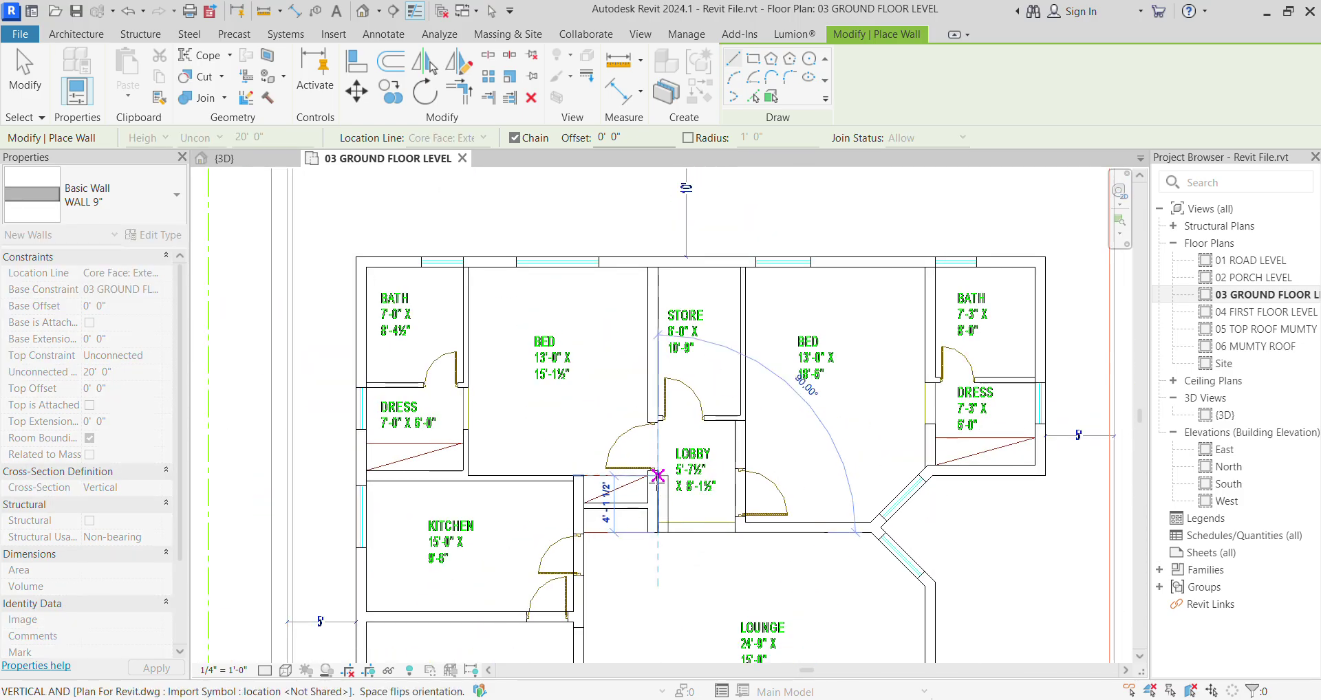
{"action": "left_click", "coordinate": [650, 395]}
{"action": "scroll", "coordinate": [653, 308], "scroll_direction": "up", "scroll_amount": 3}
{"action": "scroll", "coordinate": [659, 304], "scroll_direction": "up", "scroll_amount": 1}
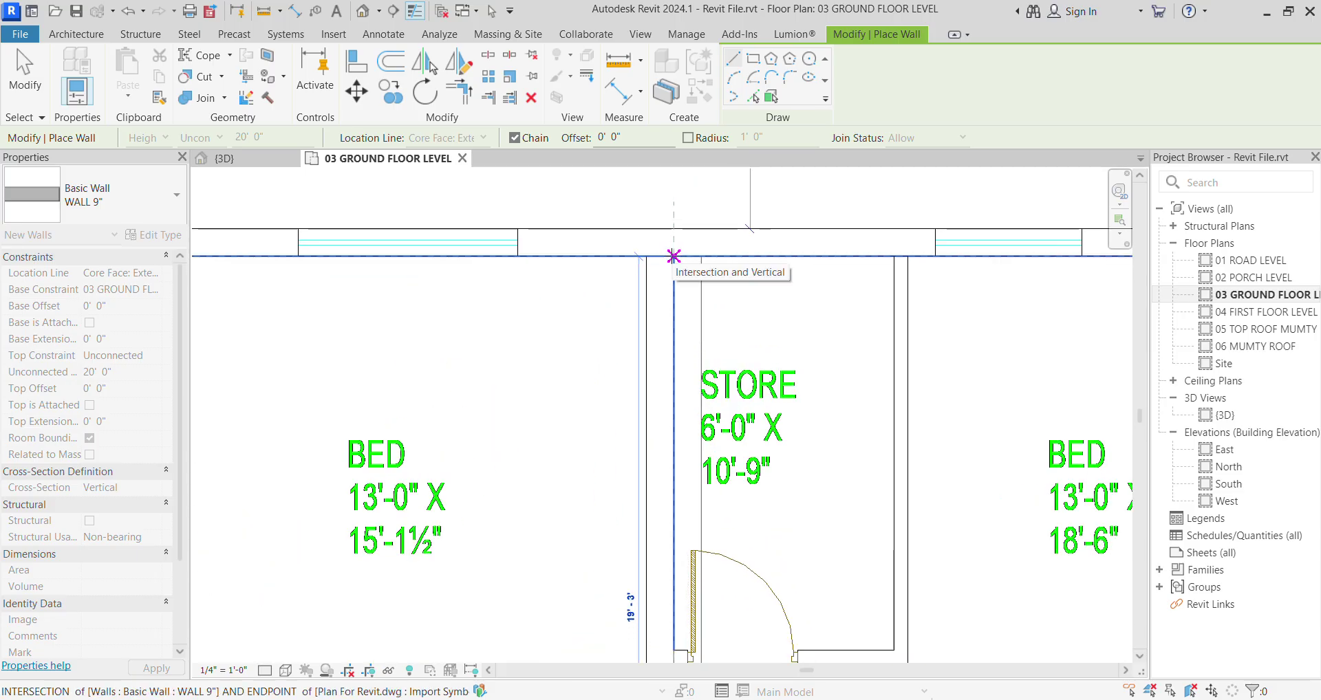
{"action": "left_click", "coordinate": [673, 256]}
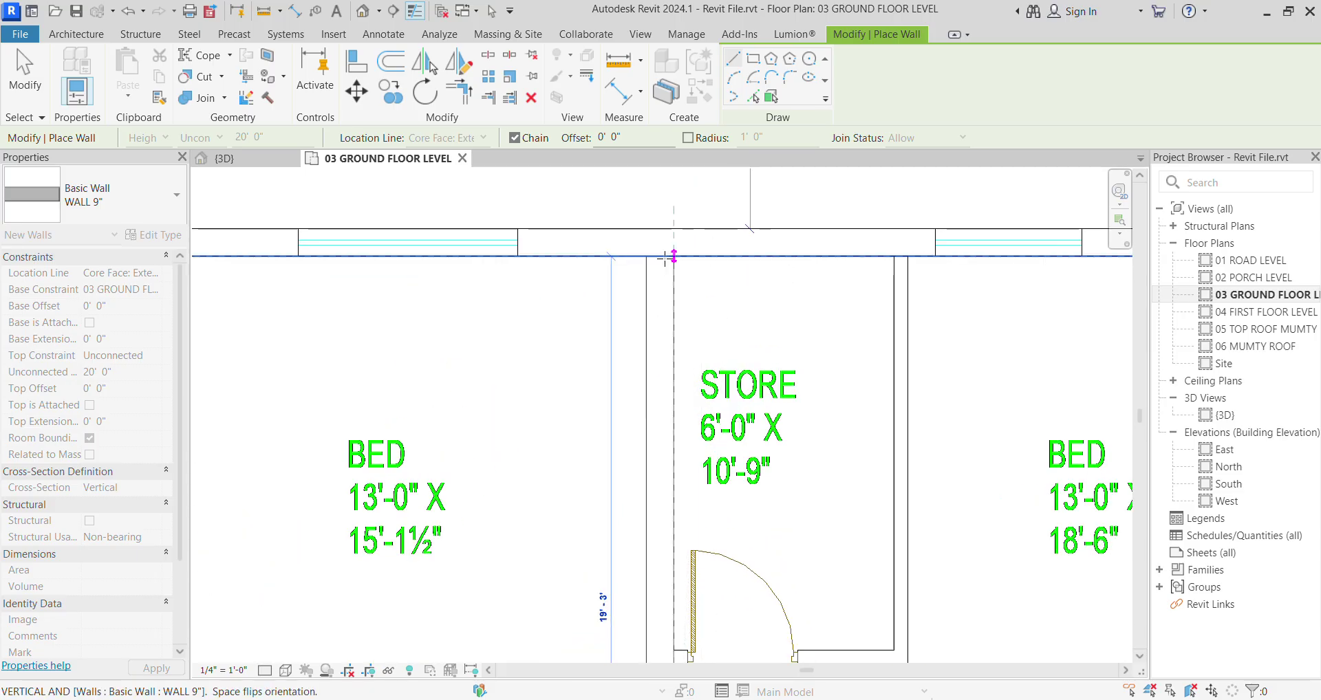
{"action": "scroll", "coordinate": [673, 260], "scroll_direction": "down", "scroll_amount": 3}
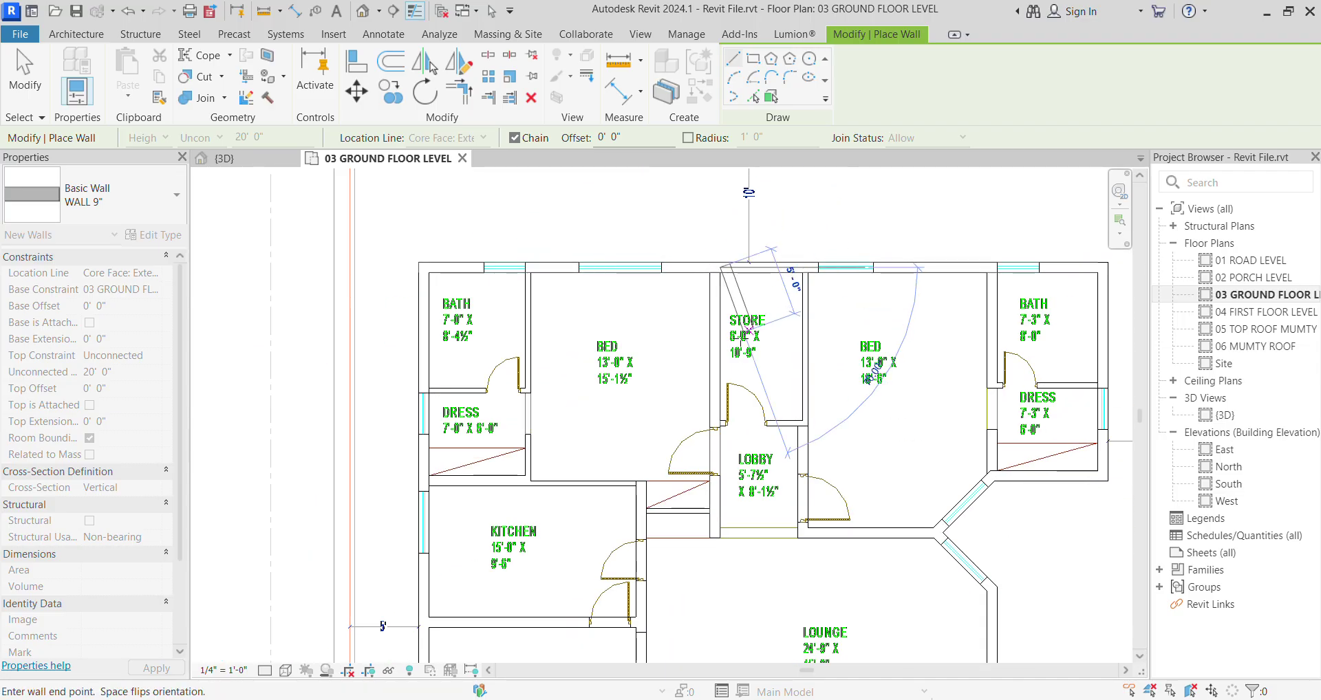
{"action": "scroll", "coordinate": [647, 505], "scroll_direction": "up", "scroll_amount": 3}
{"action": "scroll", "coordinate": [645, 508], "scroll_direction": "down", "scroll_amount": 4}
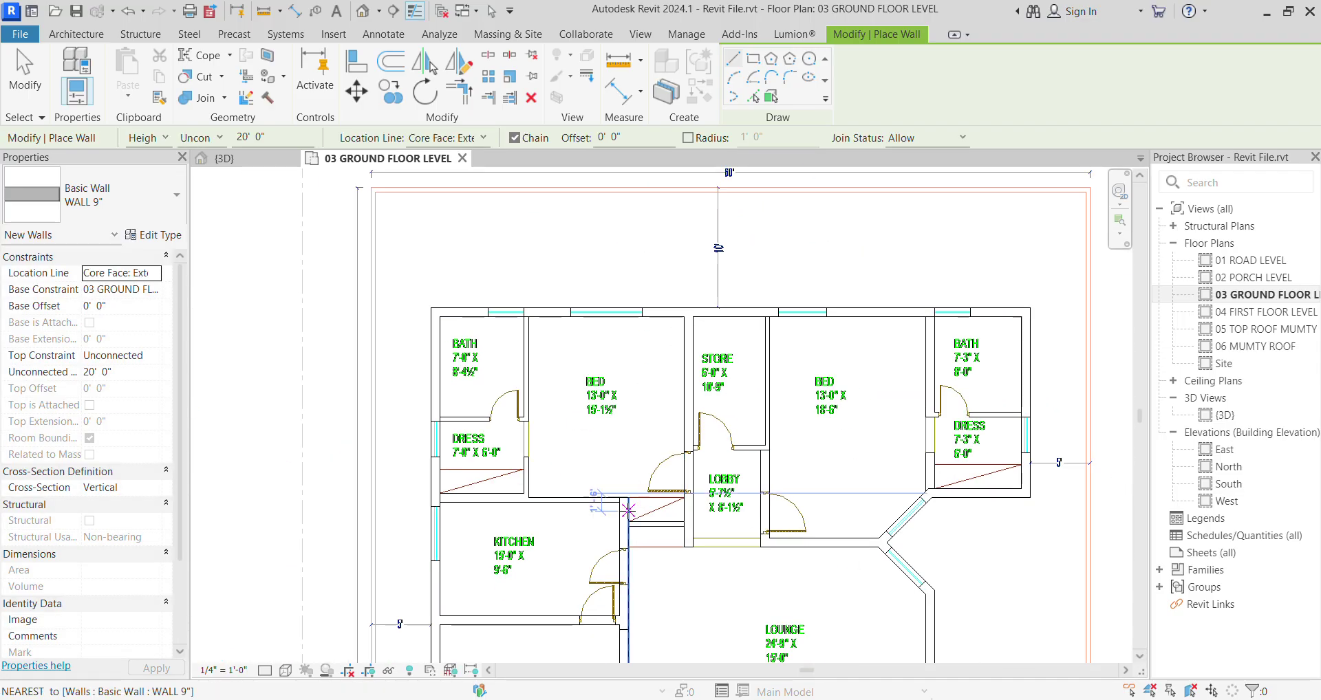
{"action": "scroll", "coordinate": [511, 510], "scroll_direction": "up", "scroll_amount": 5}
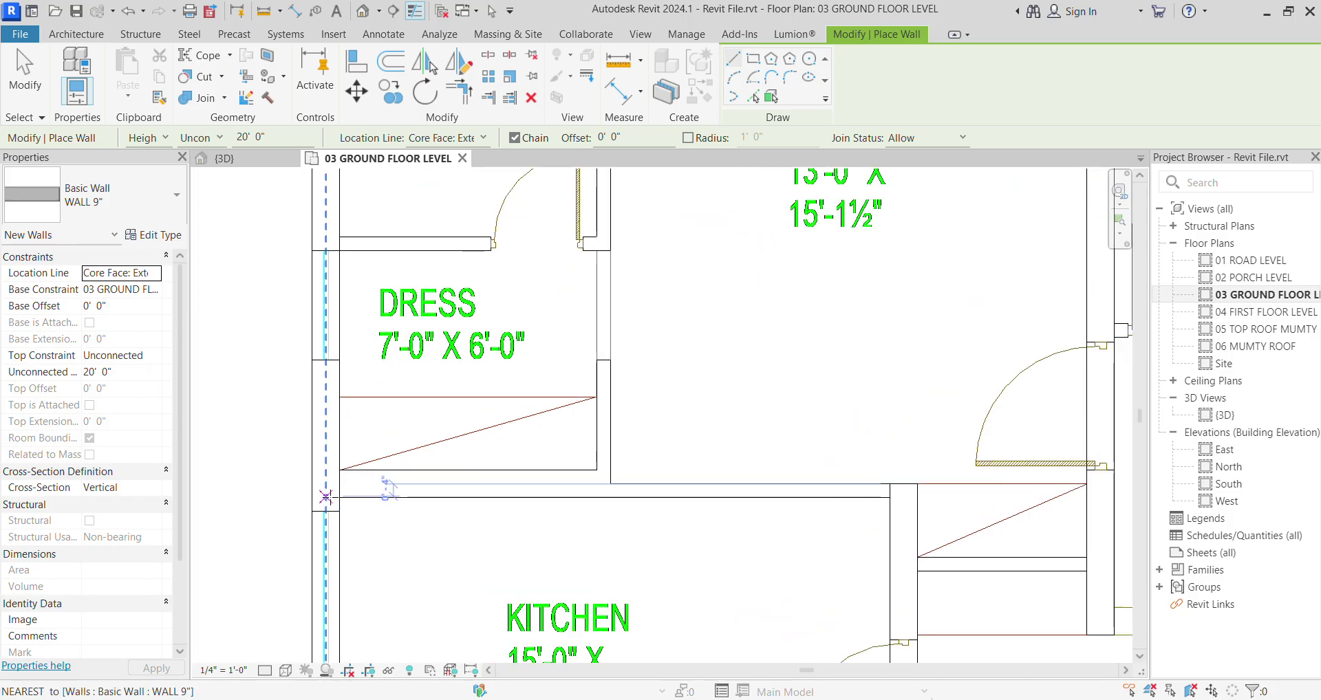
{"action": "left_click", "coordinate": [339, 498]}
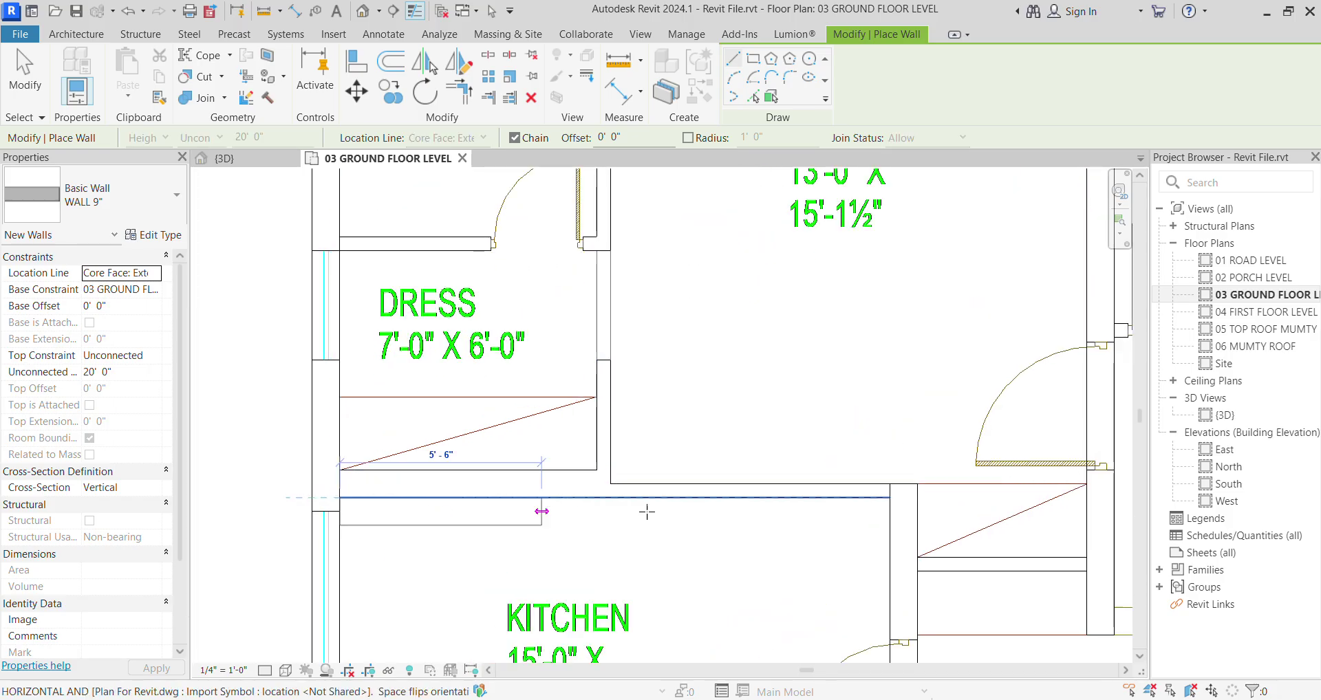
{"action": "scroll", "coordinate": [575, 490], "scroll_direction": "up", "scroll_amount": 1}
{"action": "key", "text": "space"}
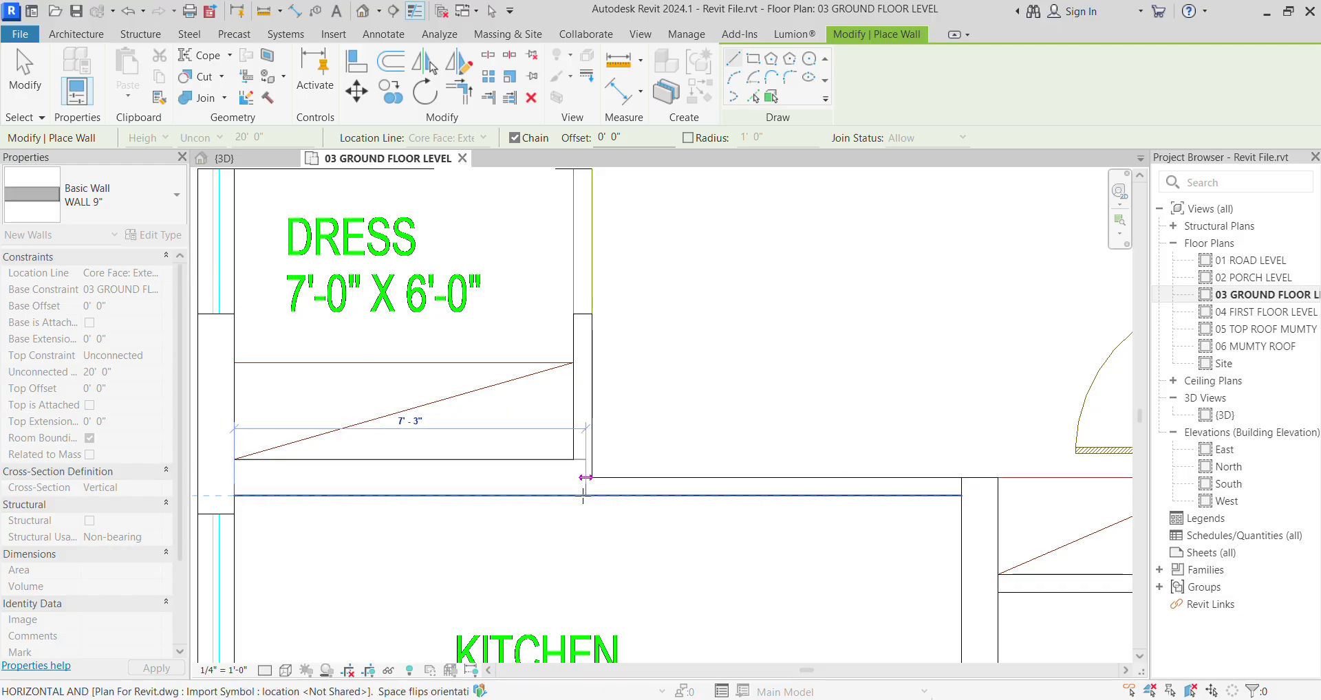
{"action": "key", "text": "Escape"}
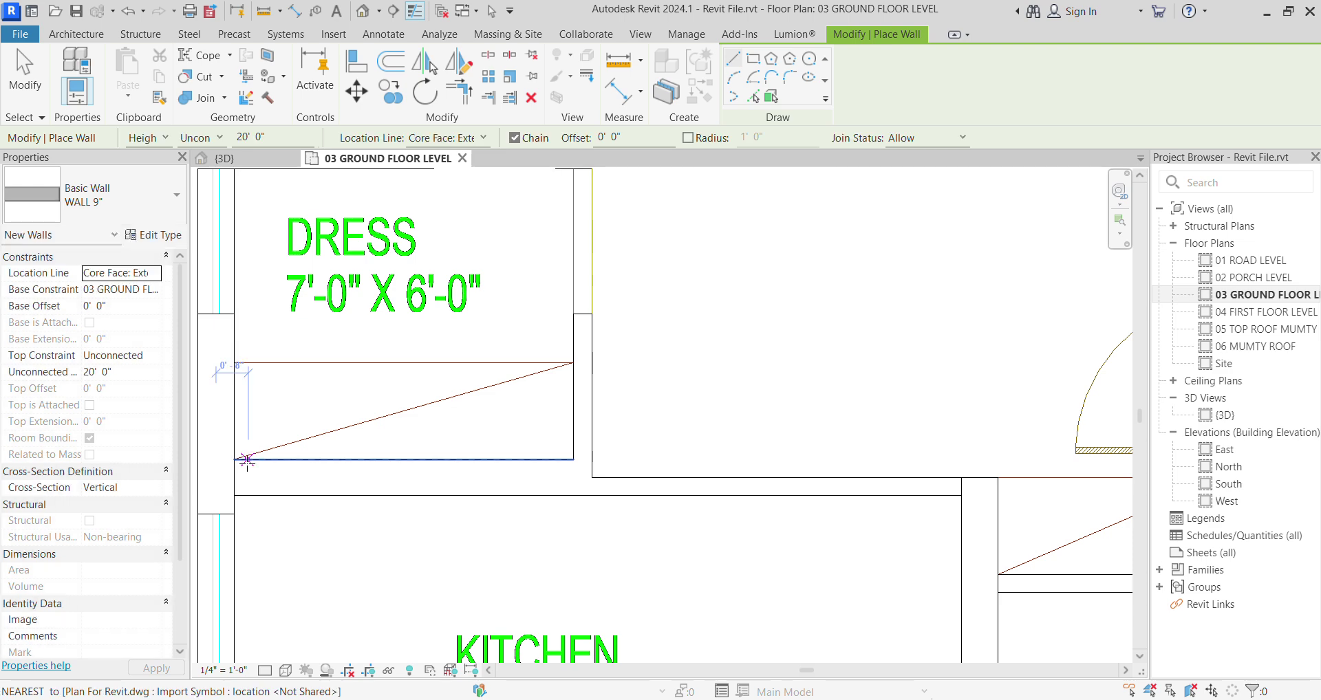
Step: Draw a 7'-0" wall between the dressing room and the kitchen, with its thickness towards the kitchen, and leave the Wall command
{"action": "scroll", "coordinate": [589, 478], "scroll_direction": "up", "scroll_amount": 2}
{"action": "left_click", "coordinate": [573, 519]}
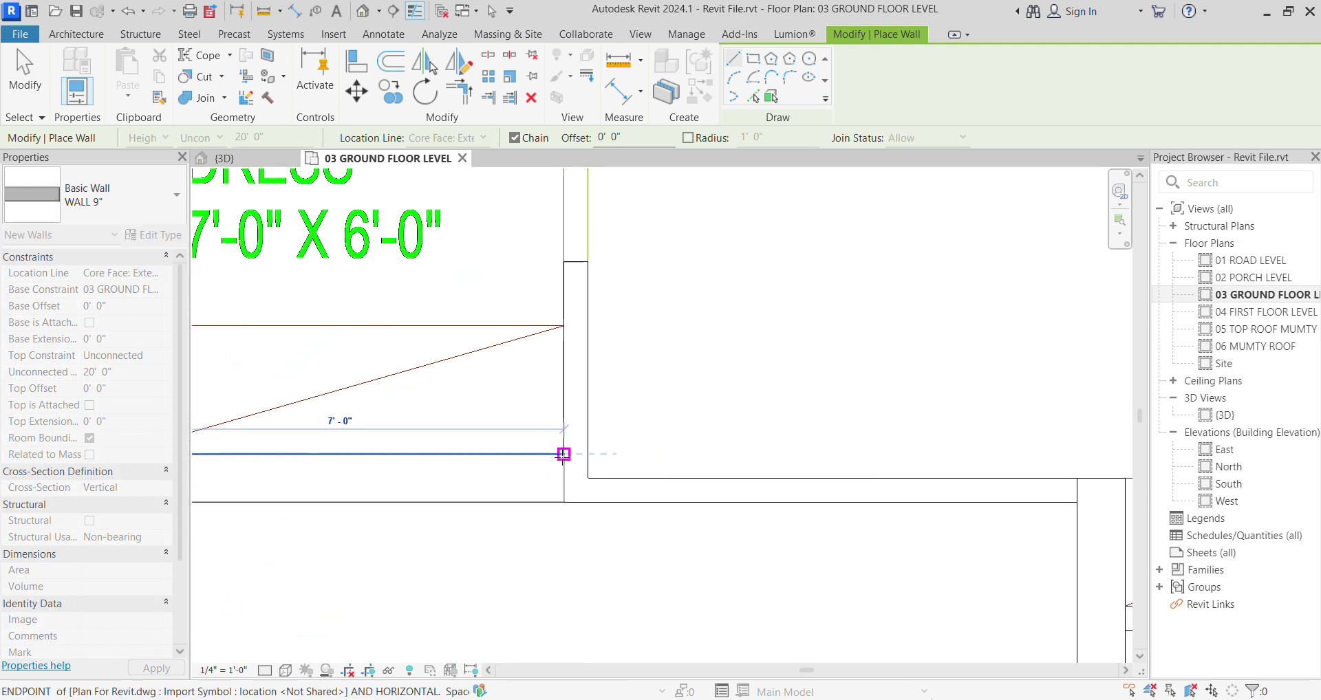
{"action": "key", "text": "Escape"}
{"action": "scroll", "coordinate": [699, 546], "scroll_direction": "down", "scroll_amount": 5}
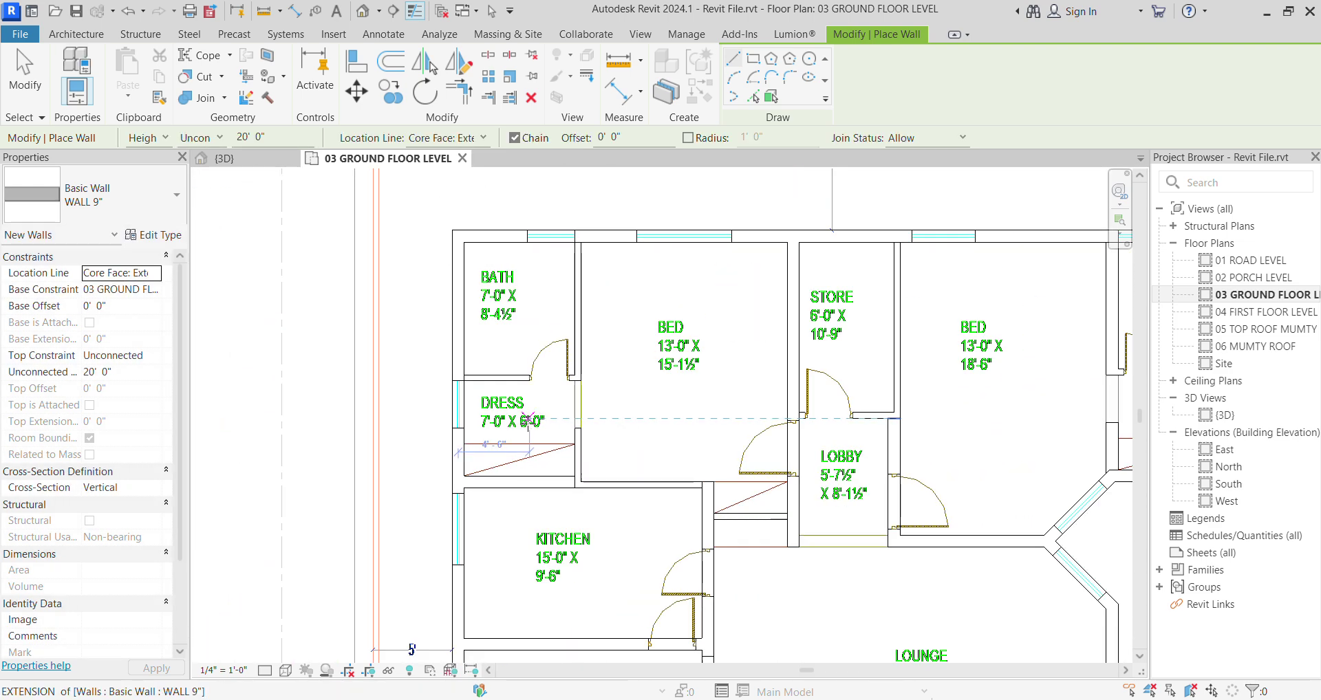
{"action": "key", "text": "Escape"}
Step: Draw a WALL 9" wall between the 18'-6" bedroom and the 7'-3" dressing room and bath, from the dressing room's lower corner to the rear wall
{"action": "scroll", "coordinate": [1010, 448], "scroll_direction": "up", "scroll_amount": 4}
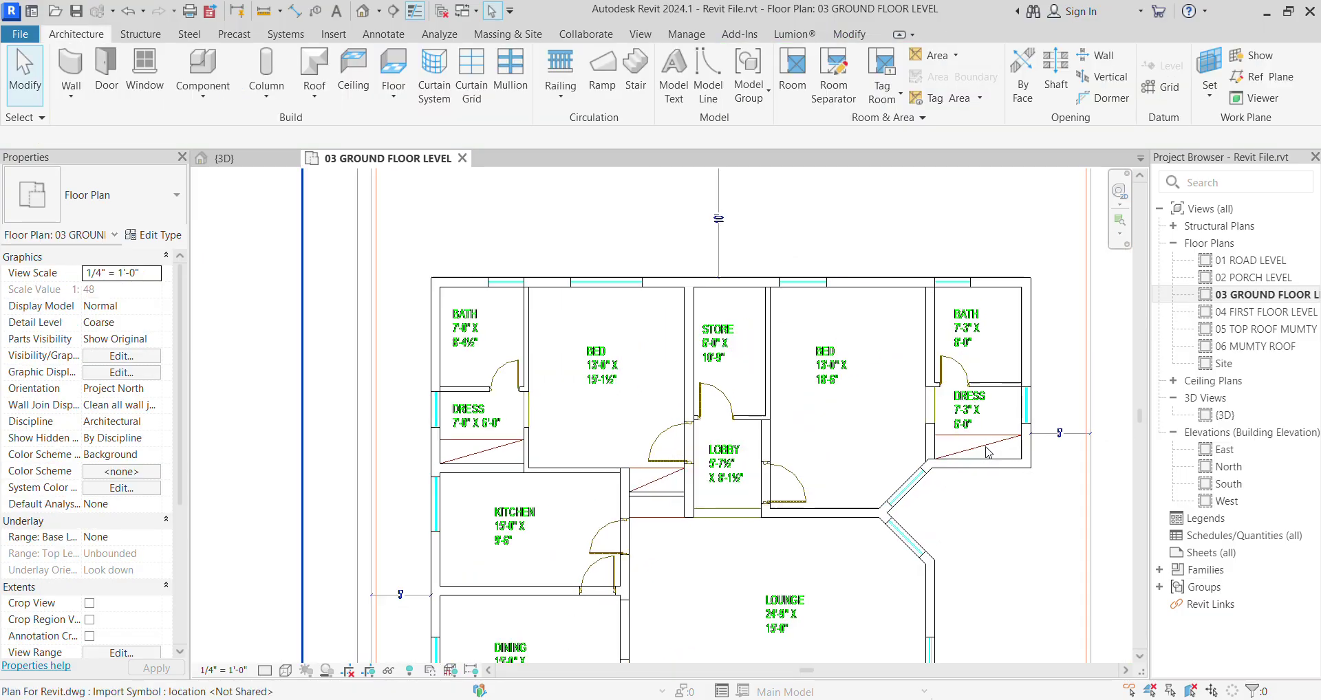
{"action": "scroll", "coordinate": [914, 475], "scroll_direction": "up", "scroll_amount": 2}
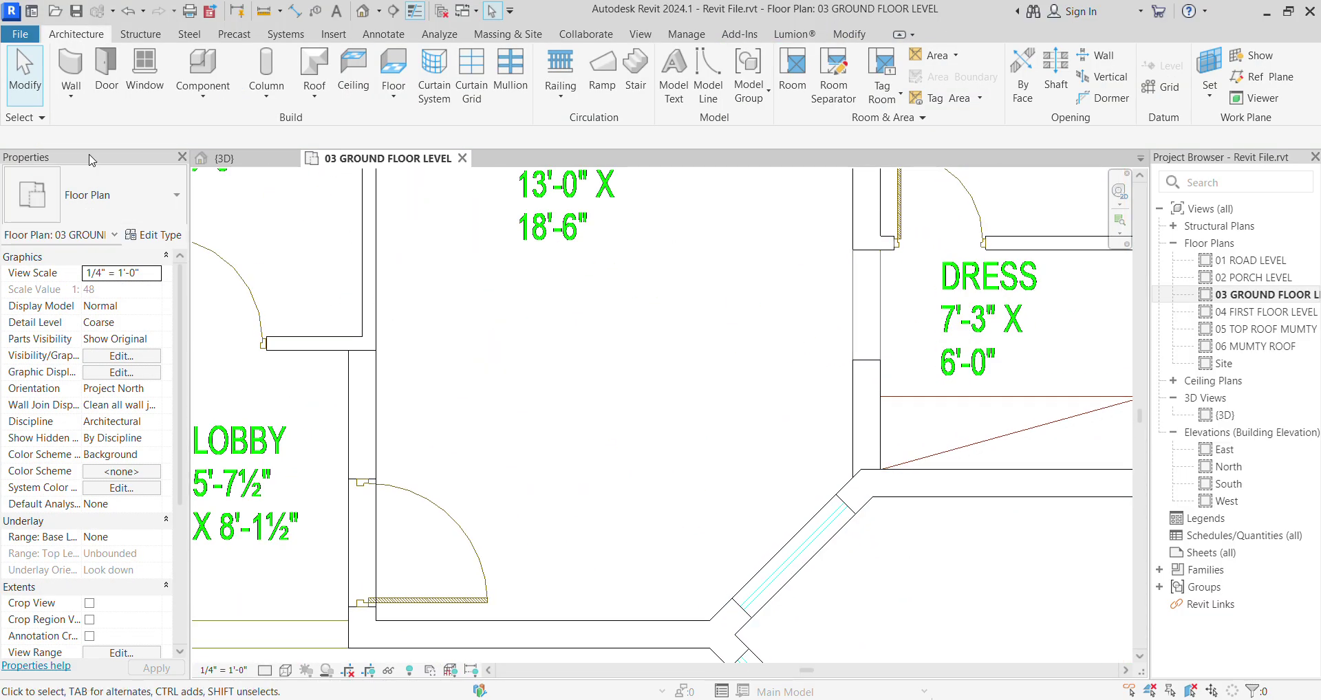
{"action": "left_click", "coordinate": [88, 89]}
{"action": "left_click", "coordinate": [124, 126]}
{"action": "scroll", "coordinate": [867, 471], "scroll_direction": "up", "scroll_amount": 2}
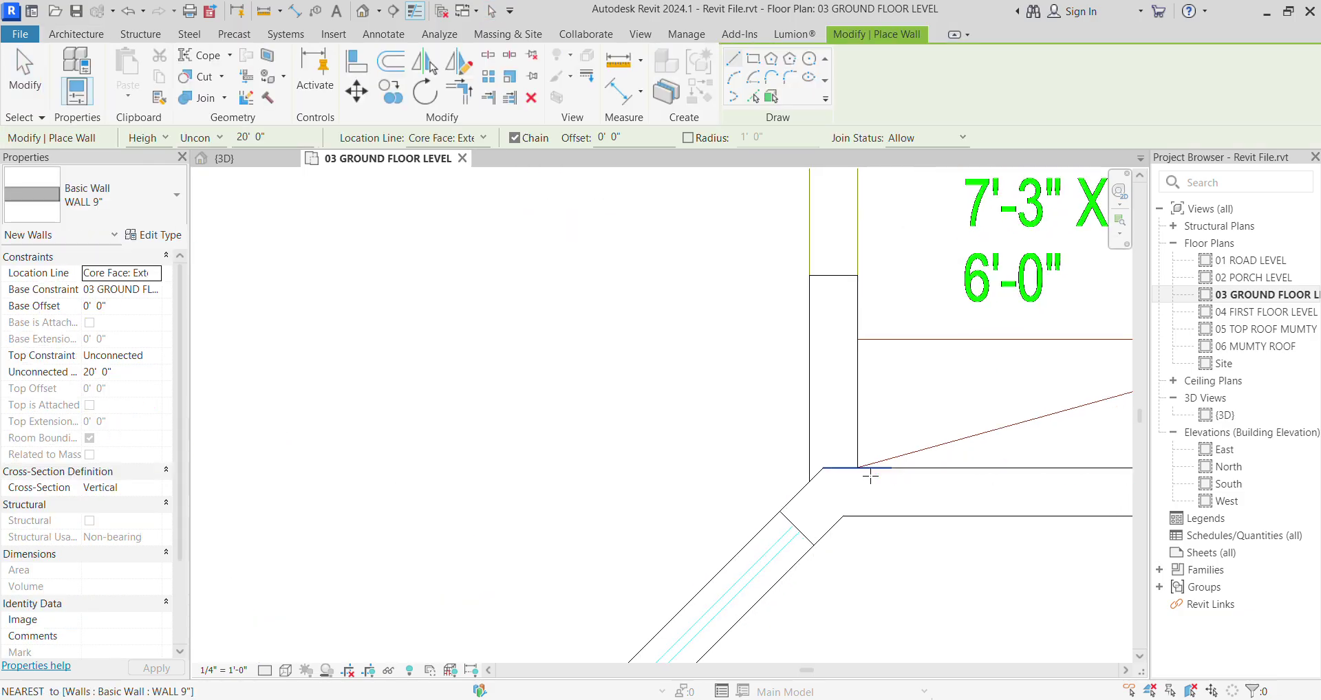
{"action": "left_click", "coordinate": [855, 468]}
{"action": "scroll", "coordinate": [862, 432], "scroll_direction": "down", "scroll_amount": 5}
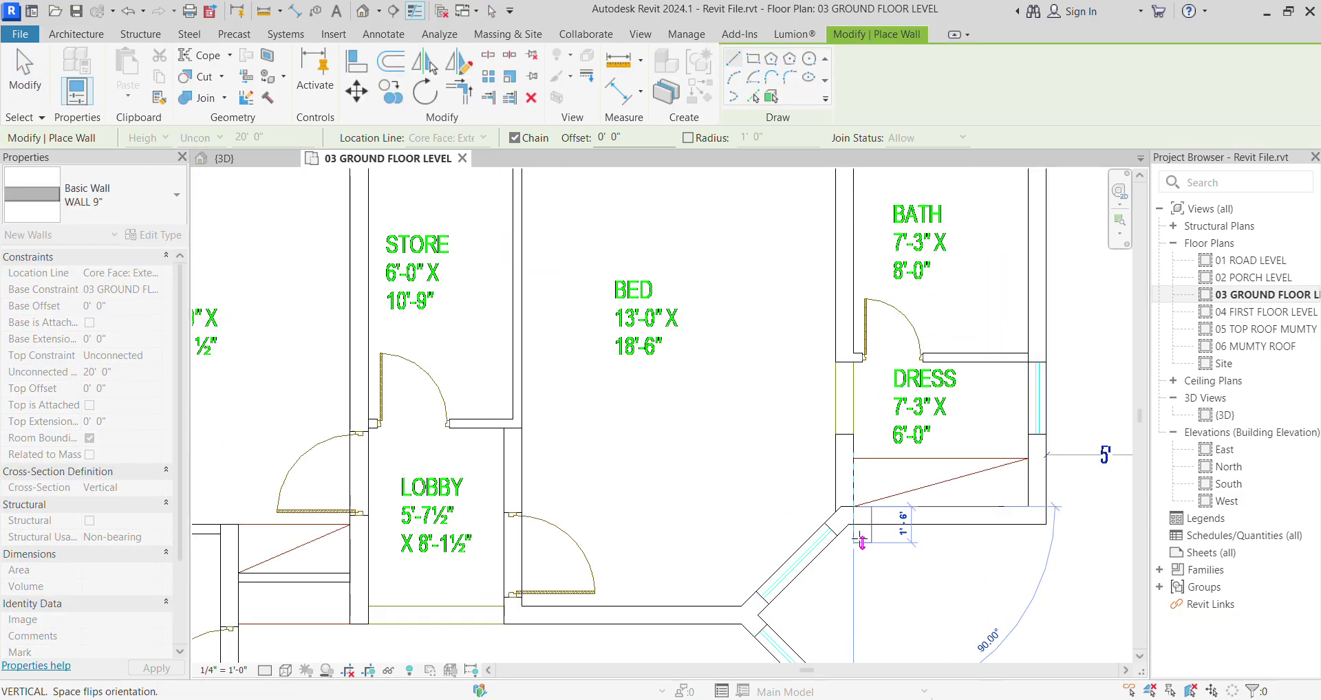
{"action": "scroll", "coordinate": [857, 303], "scroll_direction": "down", "scroll_amount": 2}
{"action": "scroll", "coordinate": [855, 296], "scroll_direction": "up", "scroll_amount": 5}
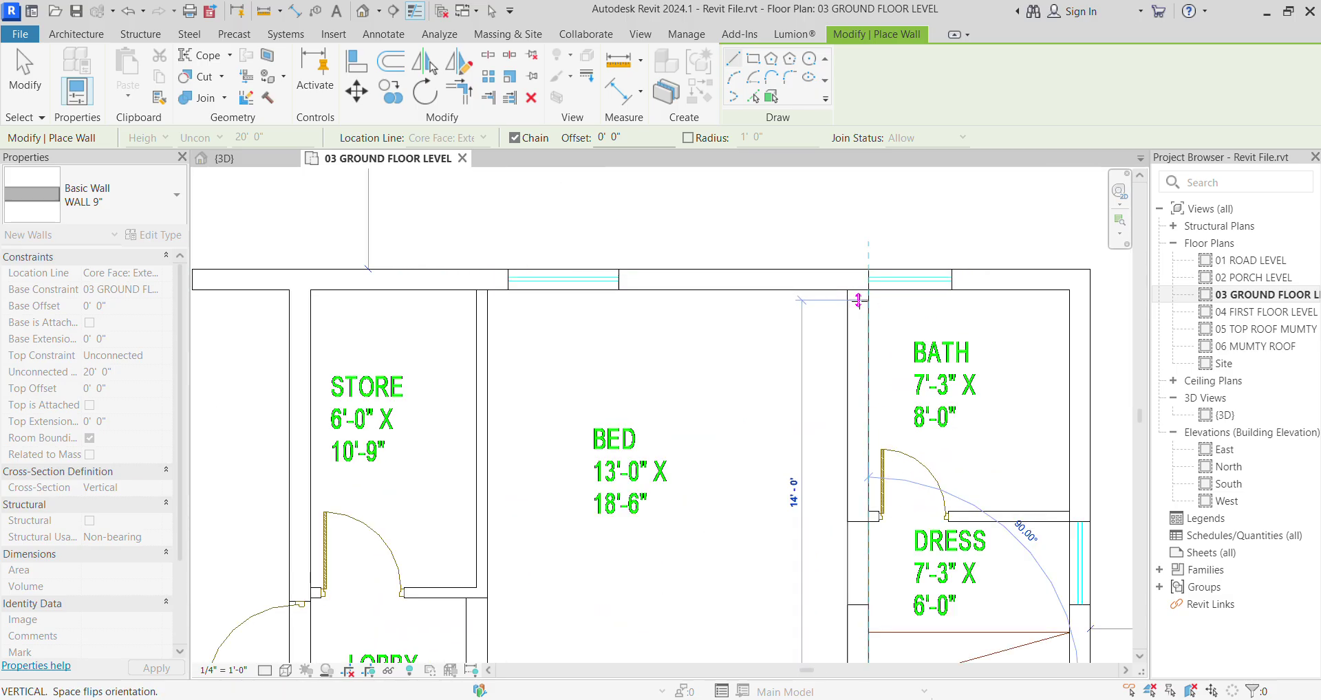
{"action": "left_click", "coordinate": [870, 287]}
{"action": "scroll", "coordinate": [796, 374], "scroll_direction": "down", "scroll_amount": 3}
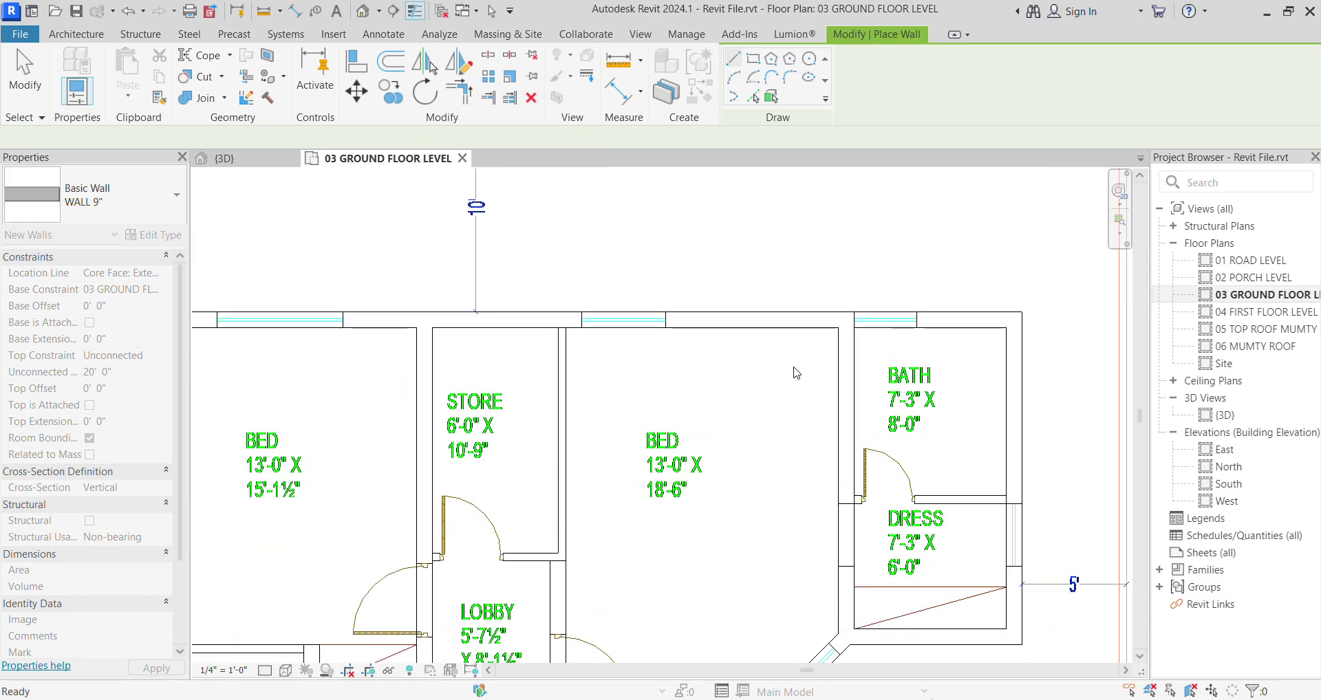
{"action": "key", "text": "Escape"}
{"action": "key", "text": "Escape"}
Step: Examine the modelled ground floor walls in the 3D view from a different angle, and return to the 03 GROUND FLOOR LEVEL plan
{"action": "left_click", "coordinate": [253, 162]}
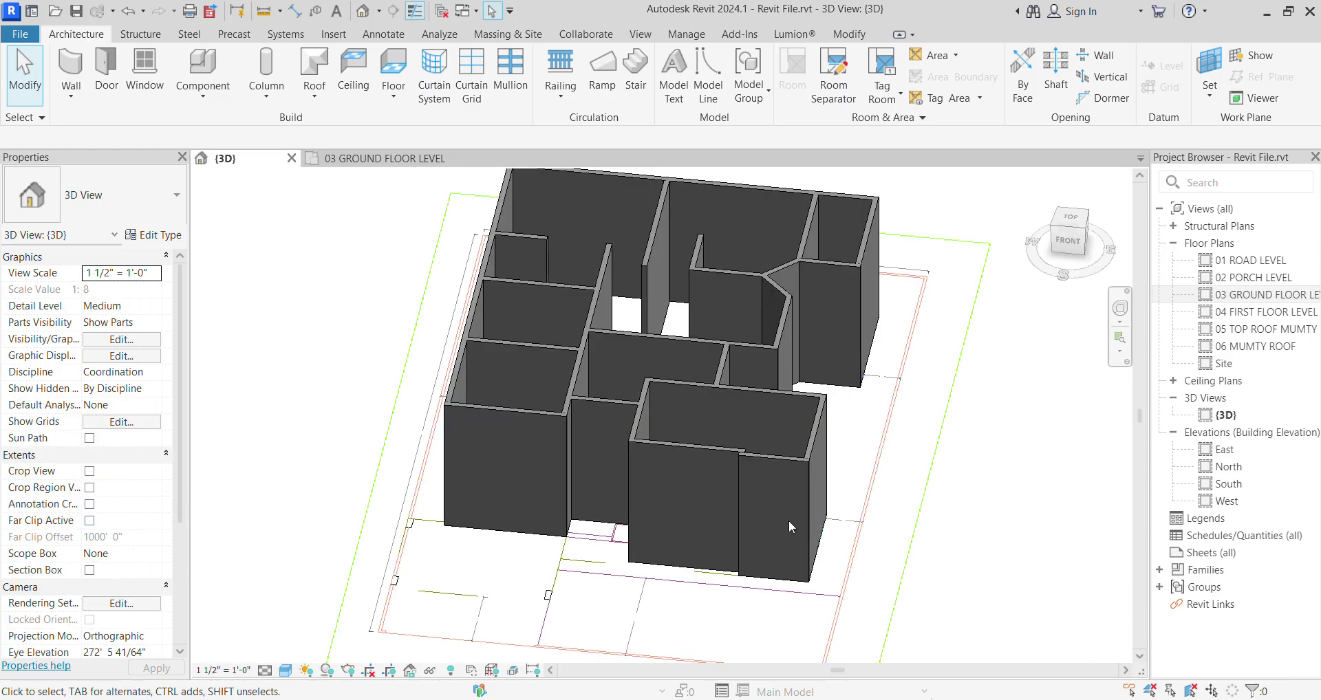
{"action": "scroll", "coordinate": [654, 530], "scroll_direction": "down", "scroll_amount": 2}
{"action": "middle_click_drag", "start_coordinate": [654, 531], "coordinate": [647, 338], "text": "shift"}
{"action": "scroll", "coordinate": [540, 448], "scroll_direction": "up", "scroll_amount": 2}
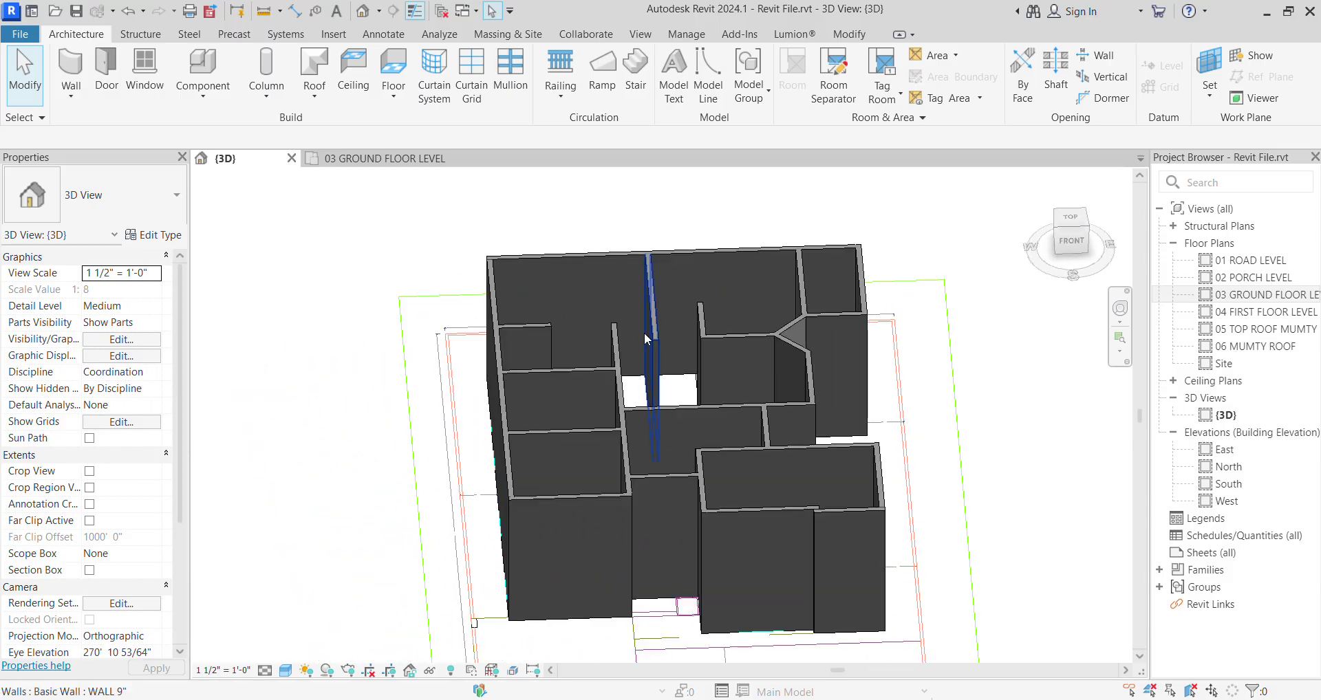
{"action": "left_click", "coordinate": [385, 160]}
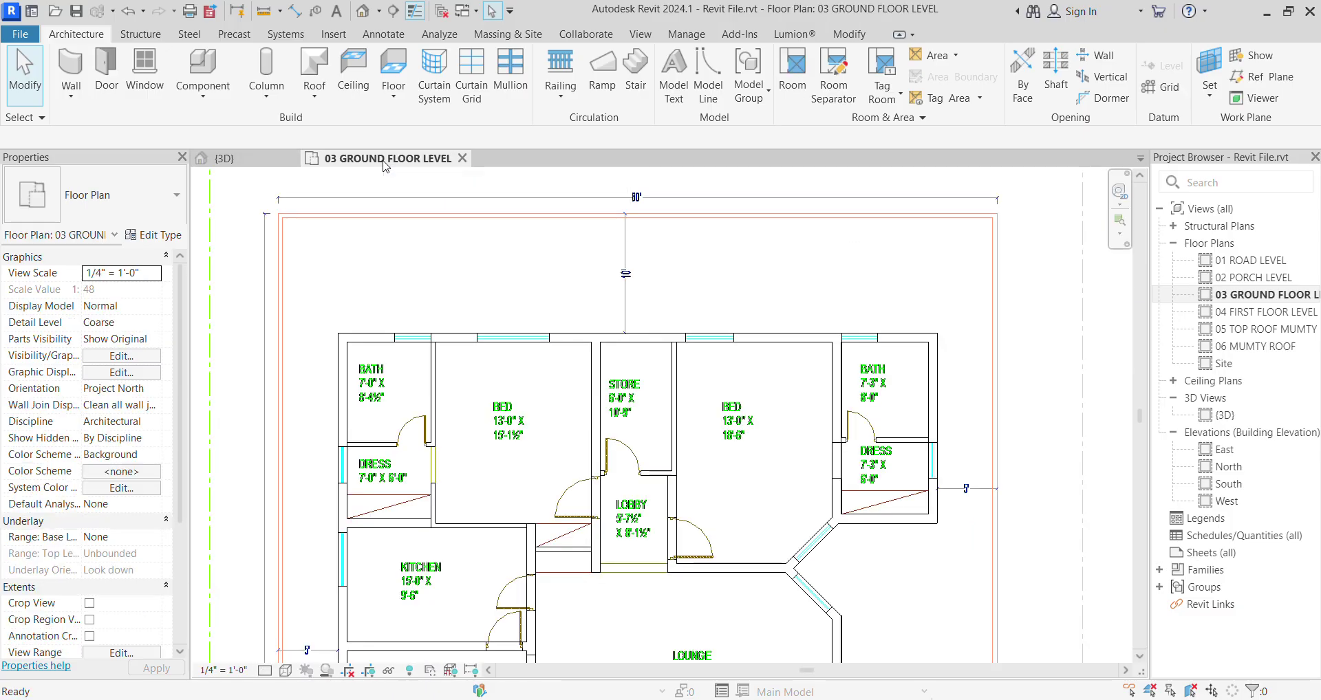
Step: Try to duplicate the WALL 9" wall type under the name WALL 4.5"
{"action": "scroll", "coordinate": [671, 497], "scroll_direction": "up", "scroll_amount": 2}
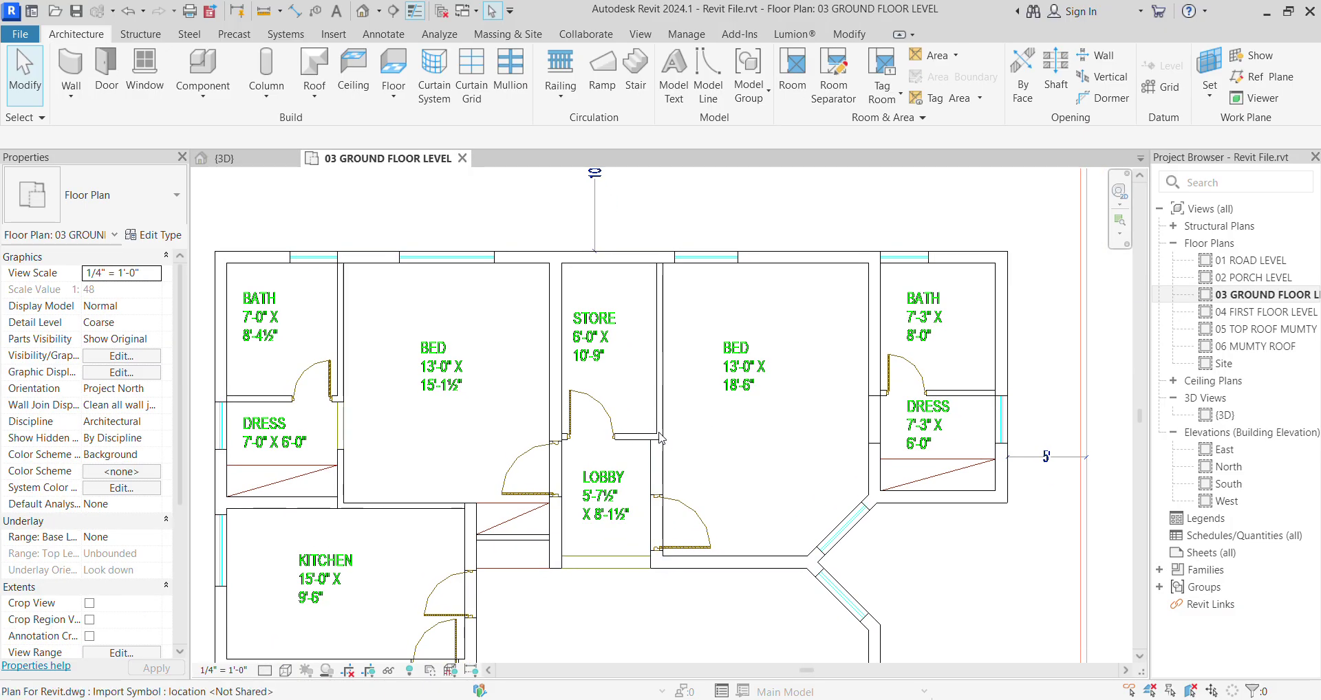
{"action": "left_click", "coordinate": [76, 96]}
{"action": "left_click", "coordinate": [135, 140]}
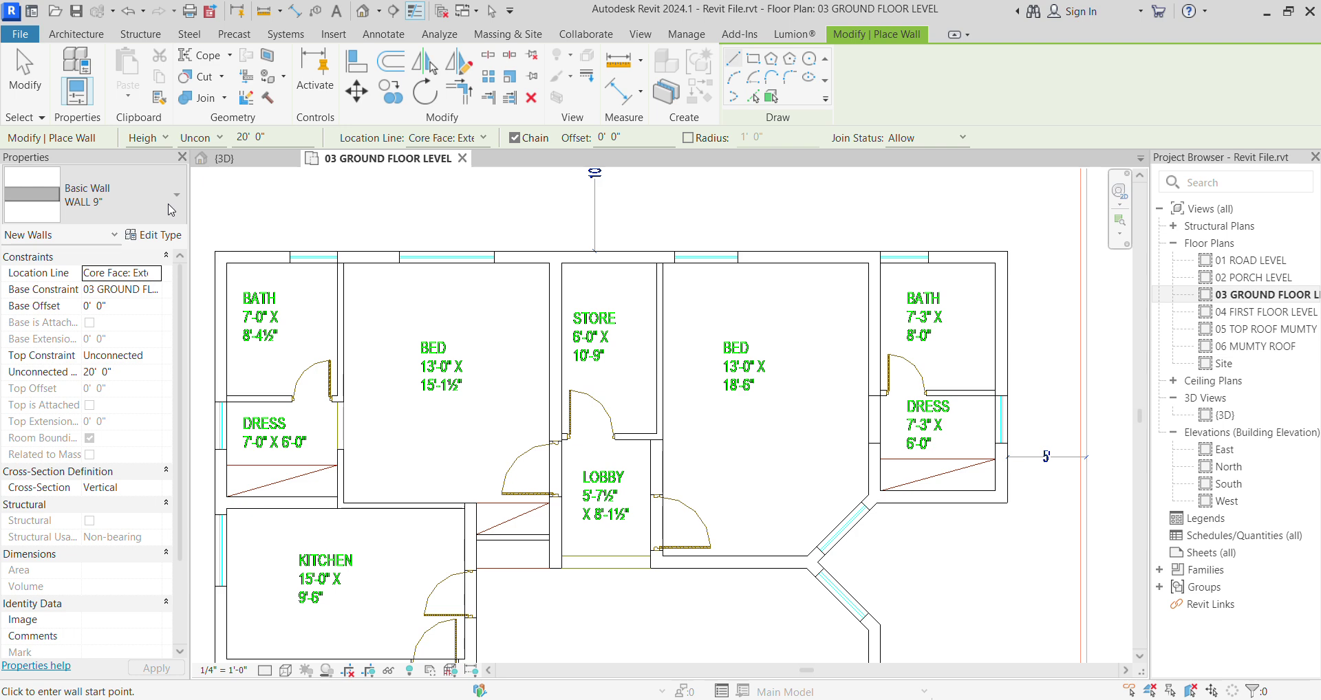
{"action": "left_click", "coordinate": [171, 209]}
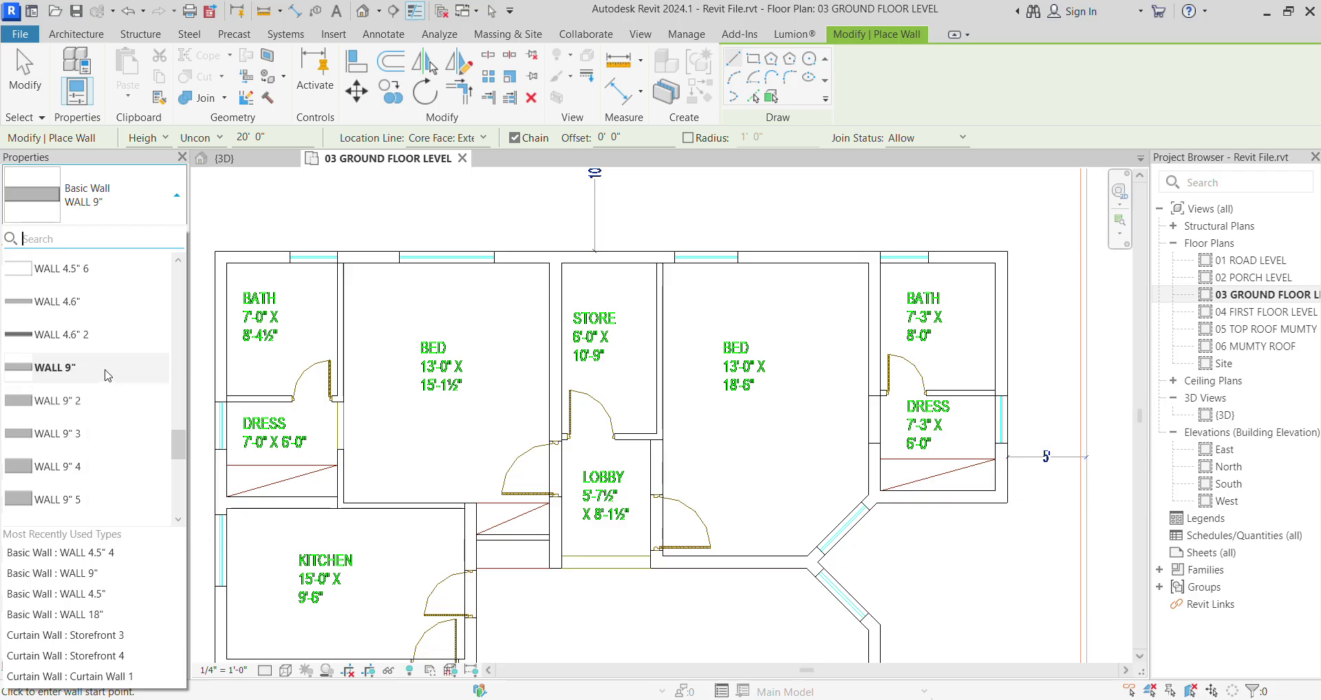
{"action": "scroll", "coordinate": [728, 380], "scroll_direction": "down", "scroll_amount": 1}
{"action": "left_click", "coordinate": [533, 398]}
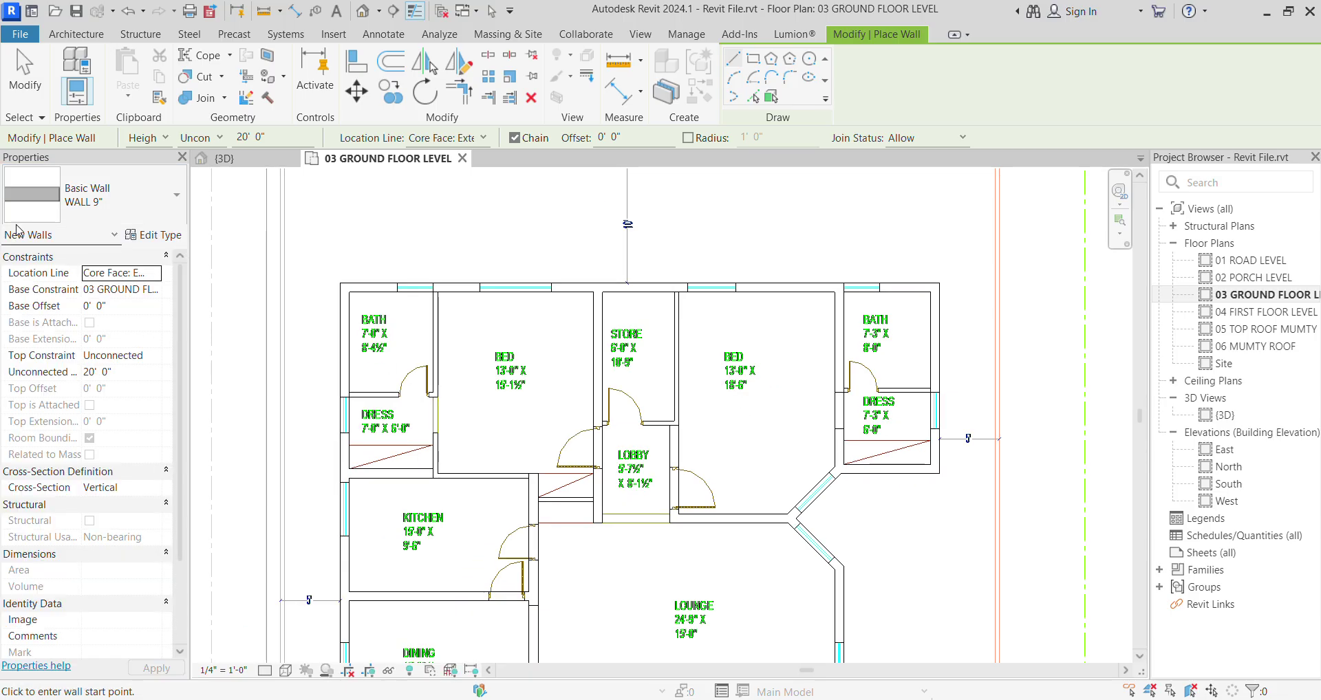
{"action": "left_click", "coordinate": [154, 235]}
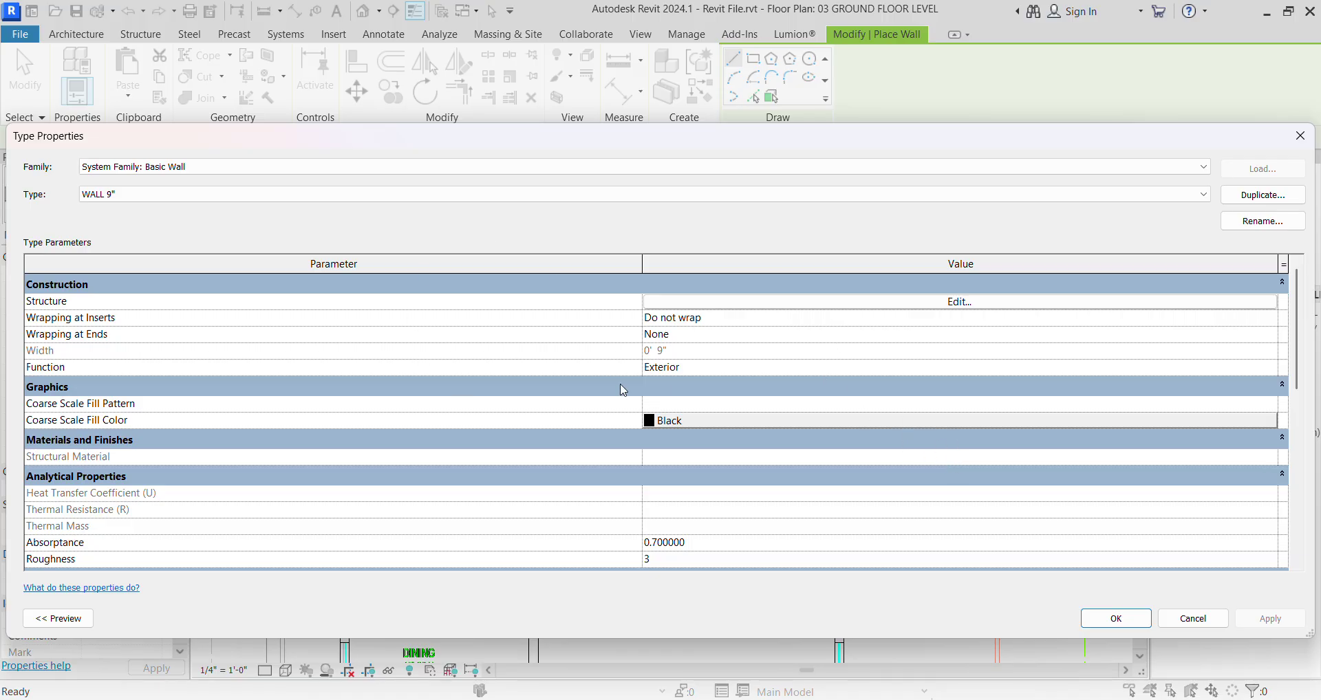
{"action": "left_click", "coordinate": [1273, 198]}
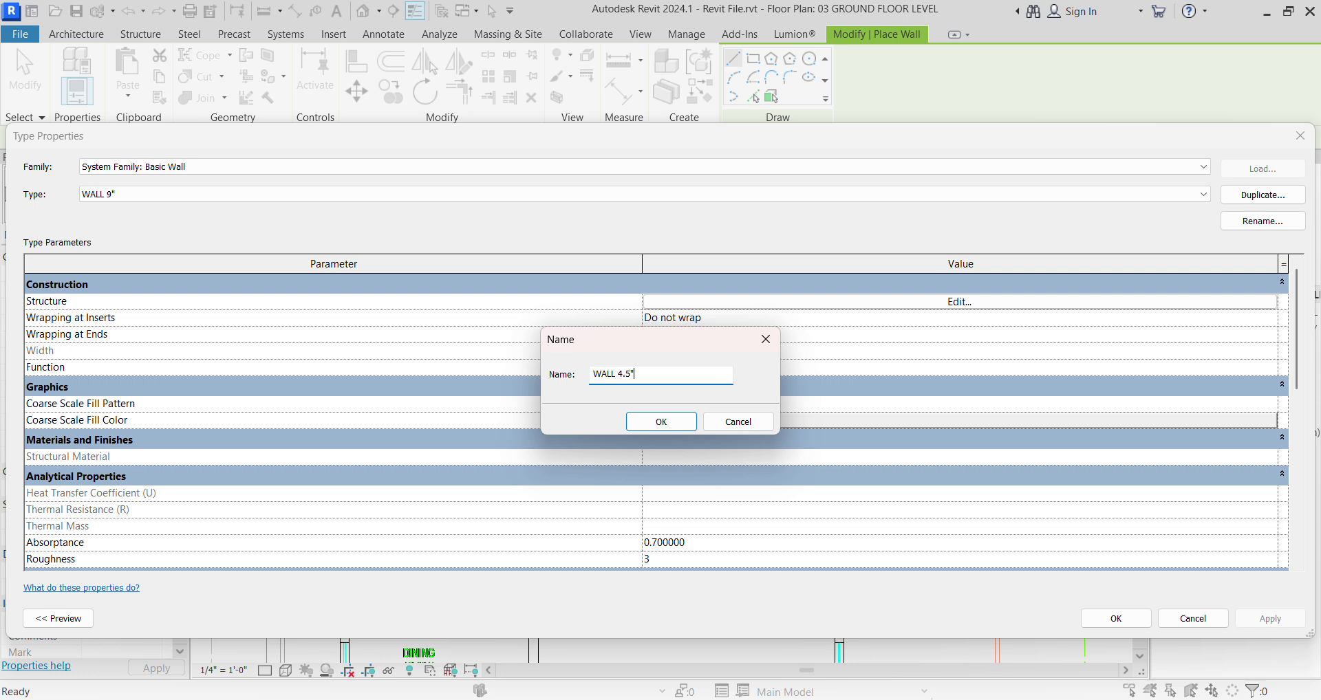
{"action": "left_click", "coordinate": [674, 424]}
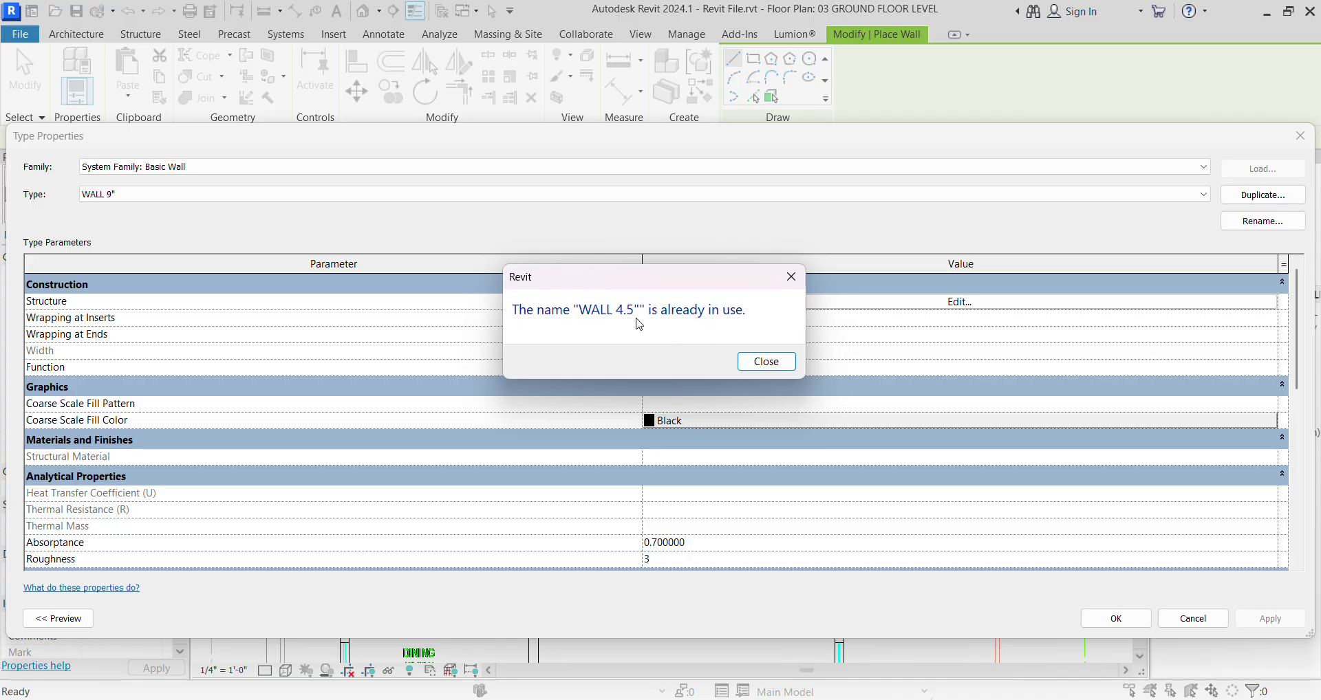
{"action": "left_click", "coordinate": [793, 278]}
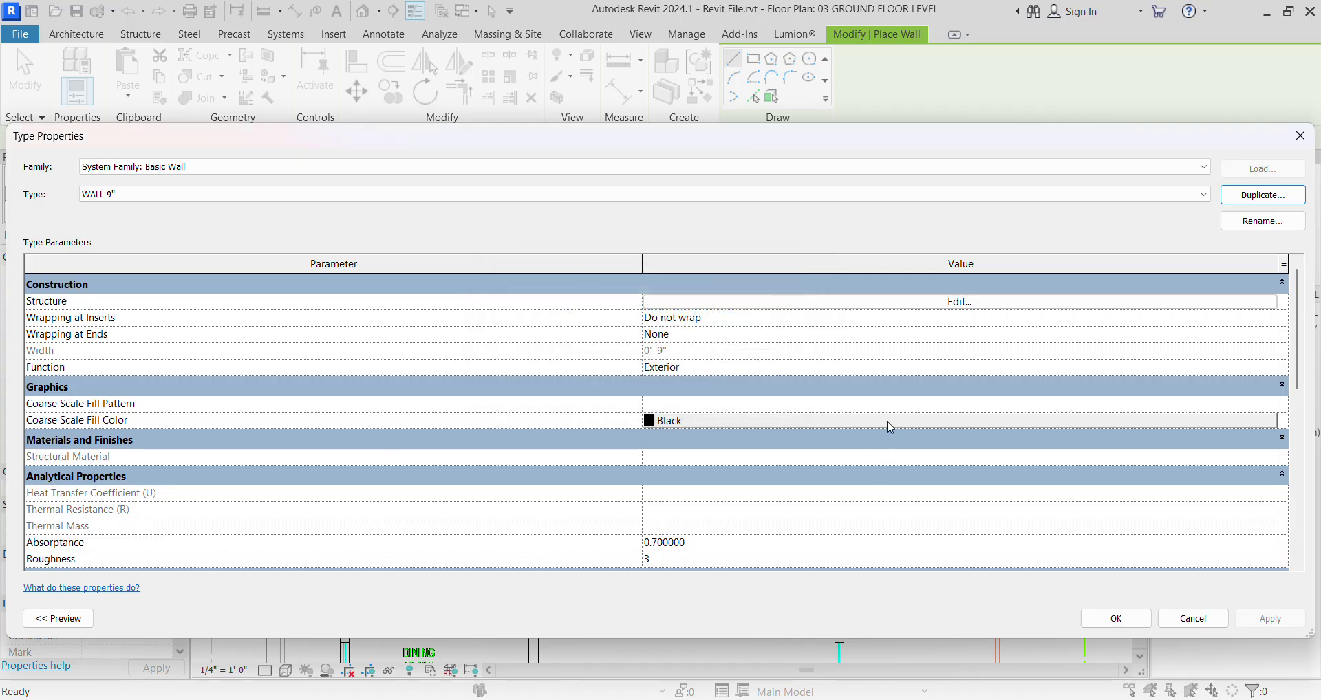
{"action": "left_click", "coordinate": [1194, 618]}
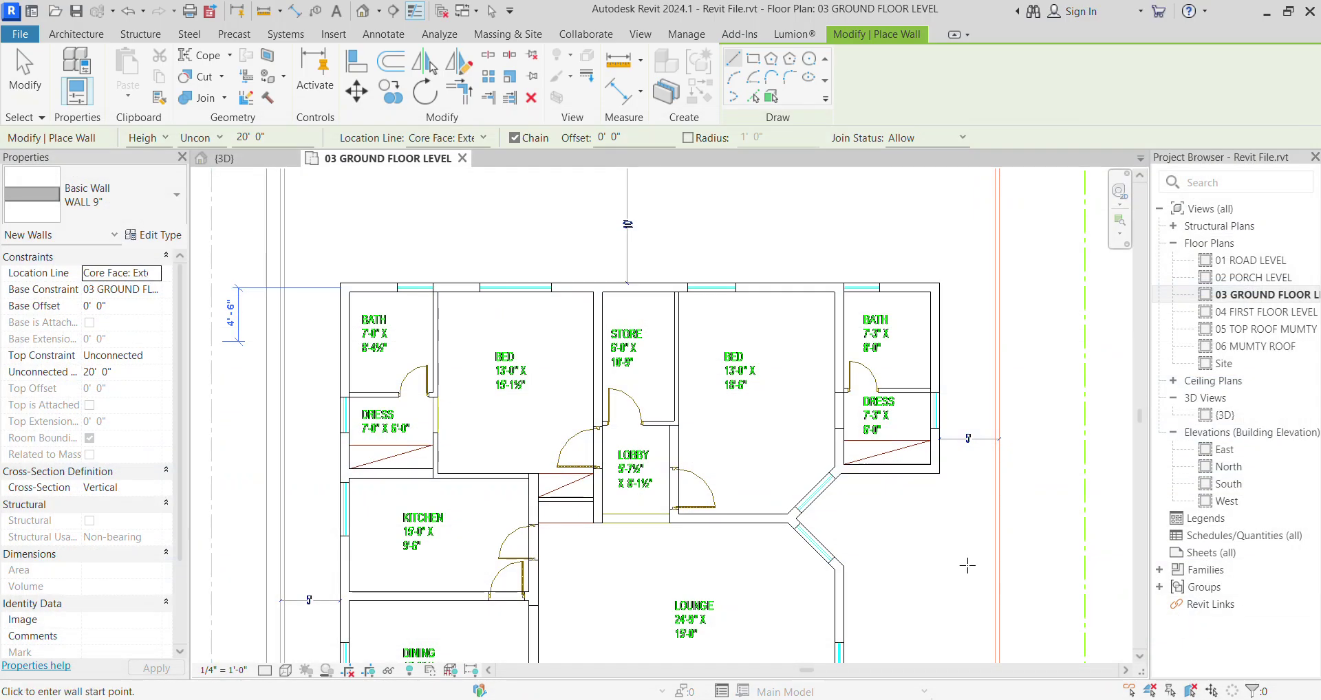
{"action": "key", "text": "Escape"}
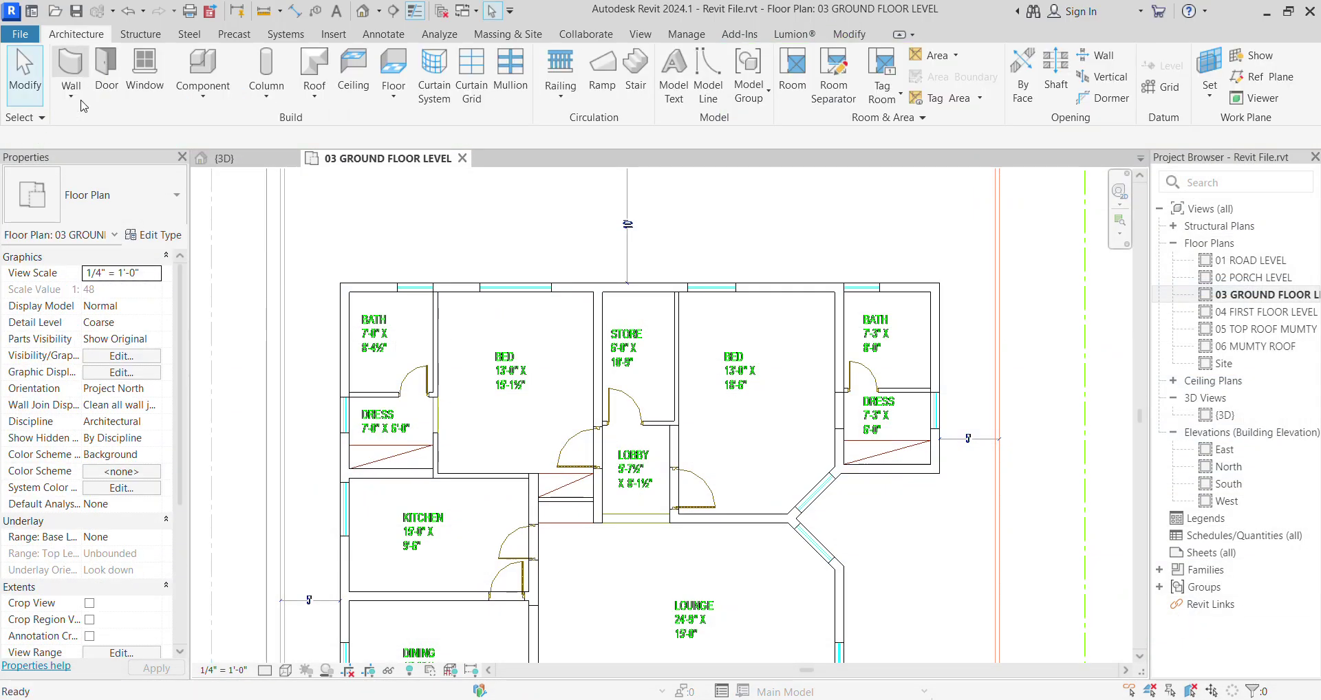
Step: Restart the Wall command with the existing Basic Wall type WALL 4.5"
{"action": "left_click", "coordinate": [71, 69]}
{"action": "left_click", "coordinate": [176, 199]}
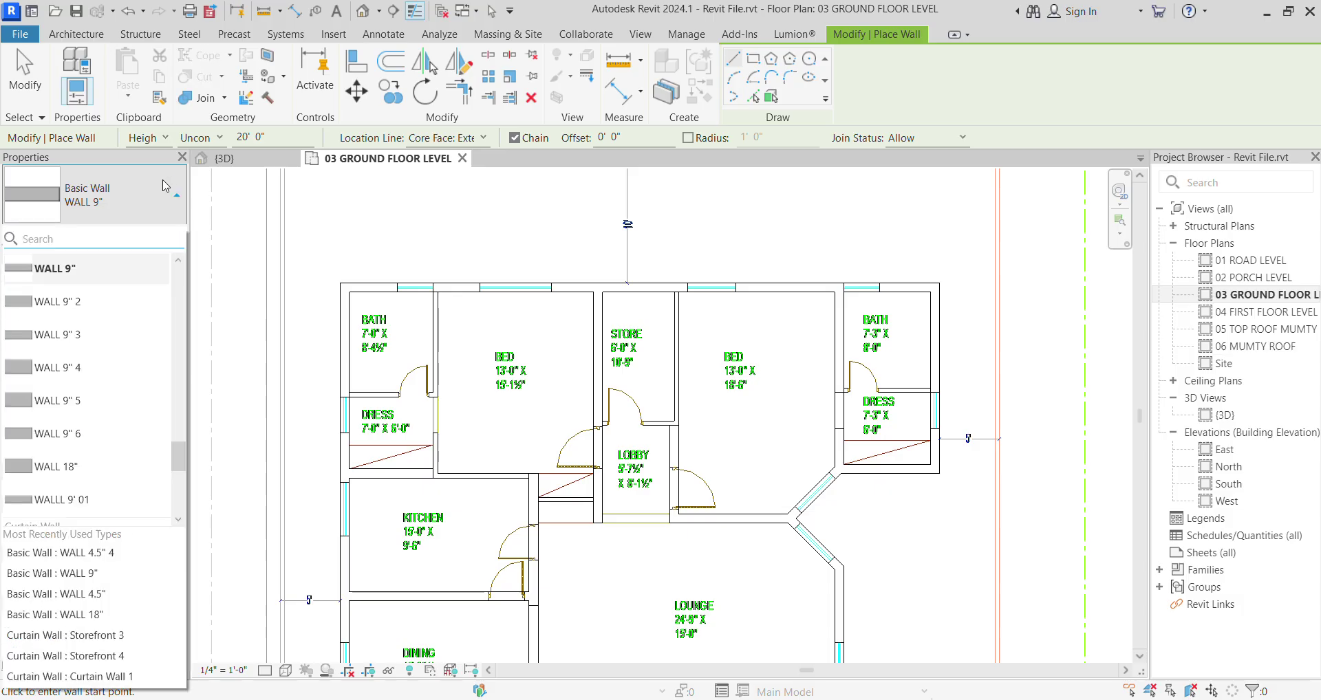
{"action": "scroll", "coordinate": [36, 371], "scroll_direction": "up", "scroll_amount": 2}
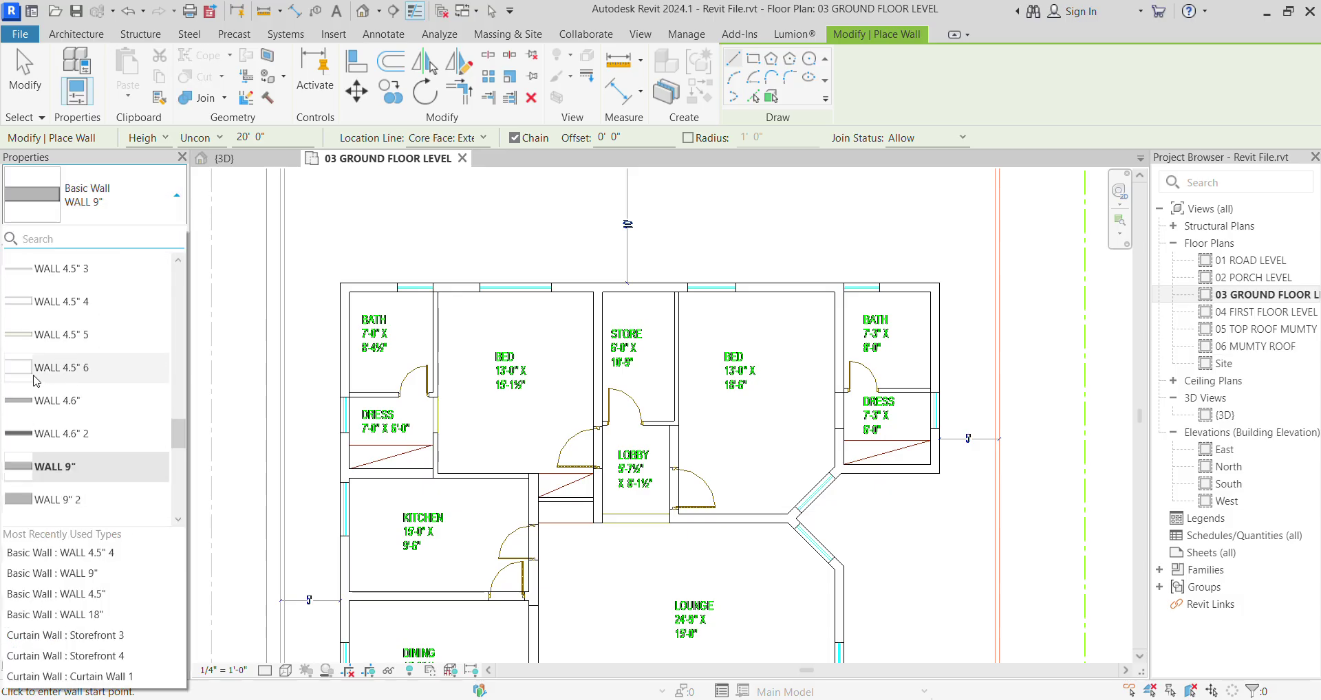
{"action": "scroll", "coordinate": [76, 344], "scroll_direction": "up", "scroll_amount": 3}
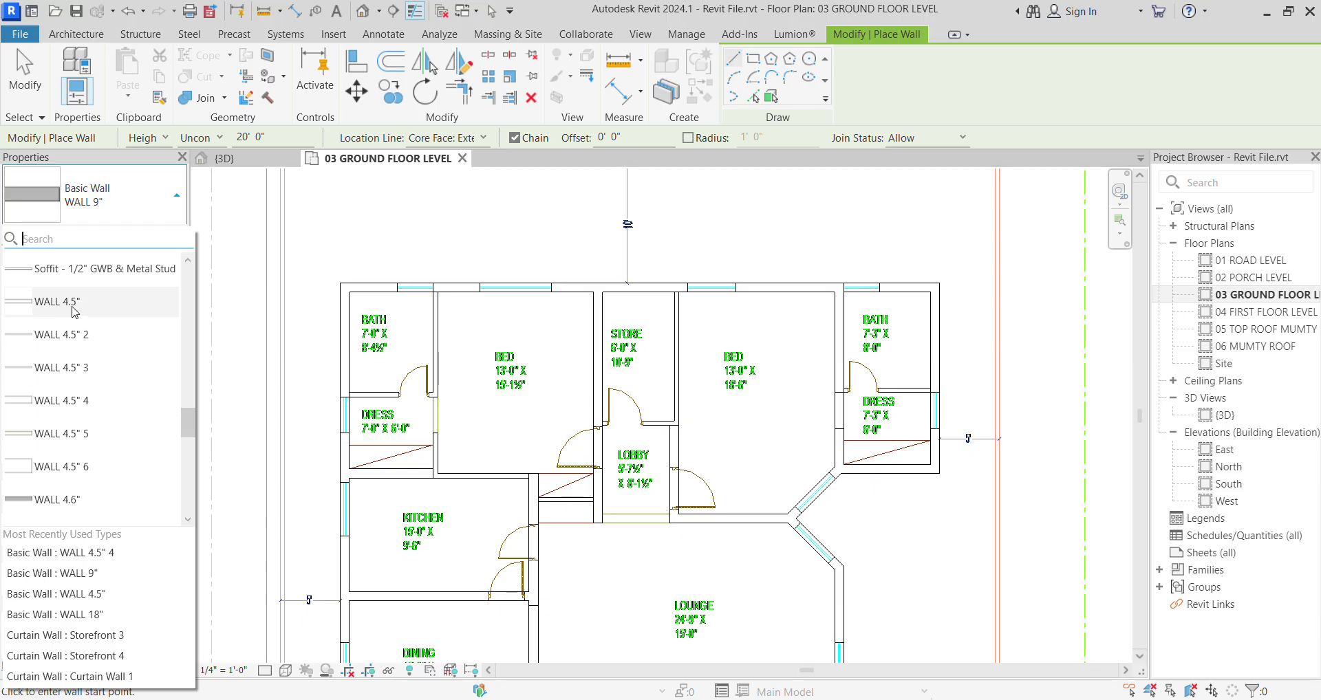
{"action": "left_click", "coordinate": [111, 314]}
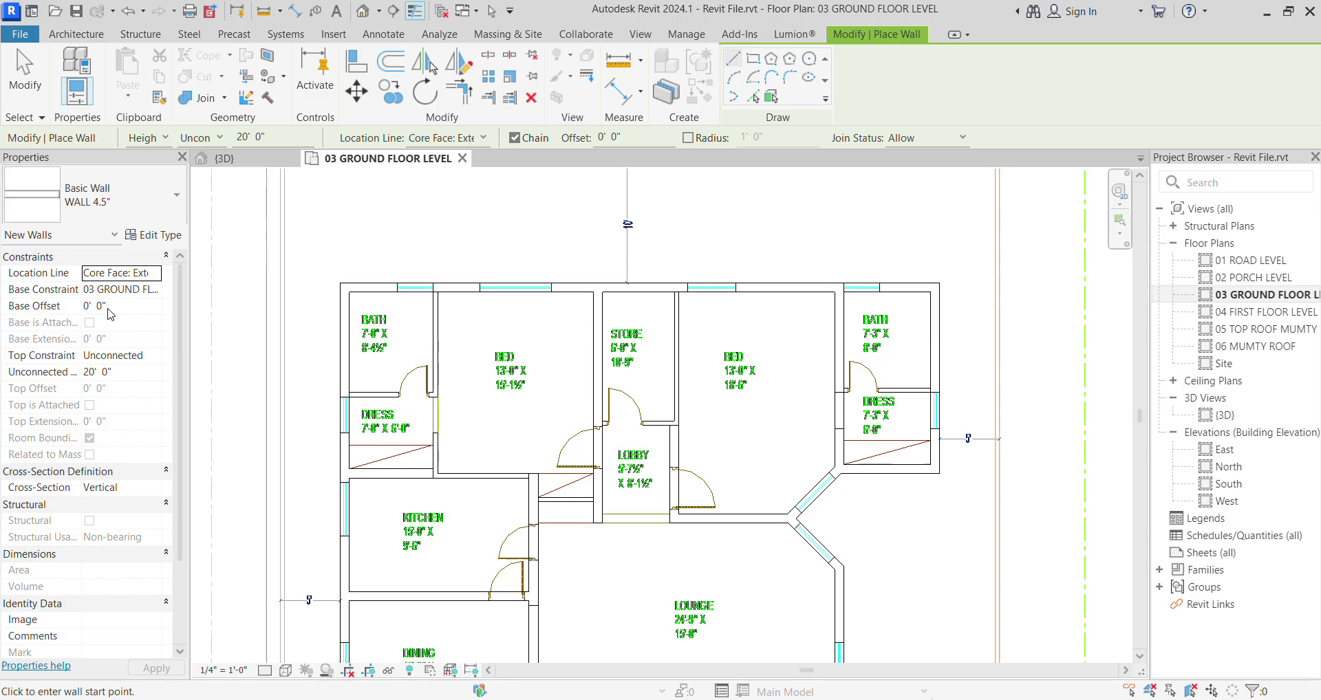
Step: Draw the 4.5-inch wall between the 7'-3" bath and dressing room, from the exterior wall to the bedroom wall across the door opening
{"action": "scroll", "coordinate": [834, 392], "scroll_direction": "up", "scroll_amount": 8}
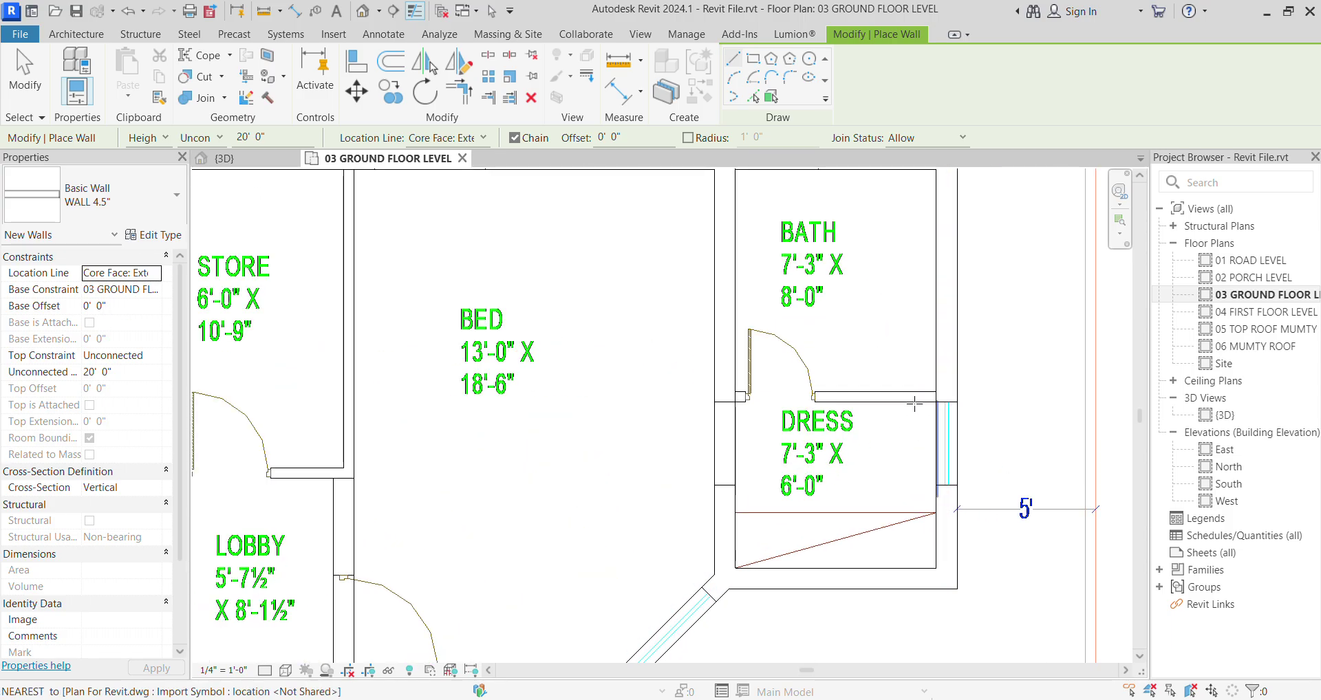
{"action": "left_click", "coordinate": [841, 395]}
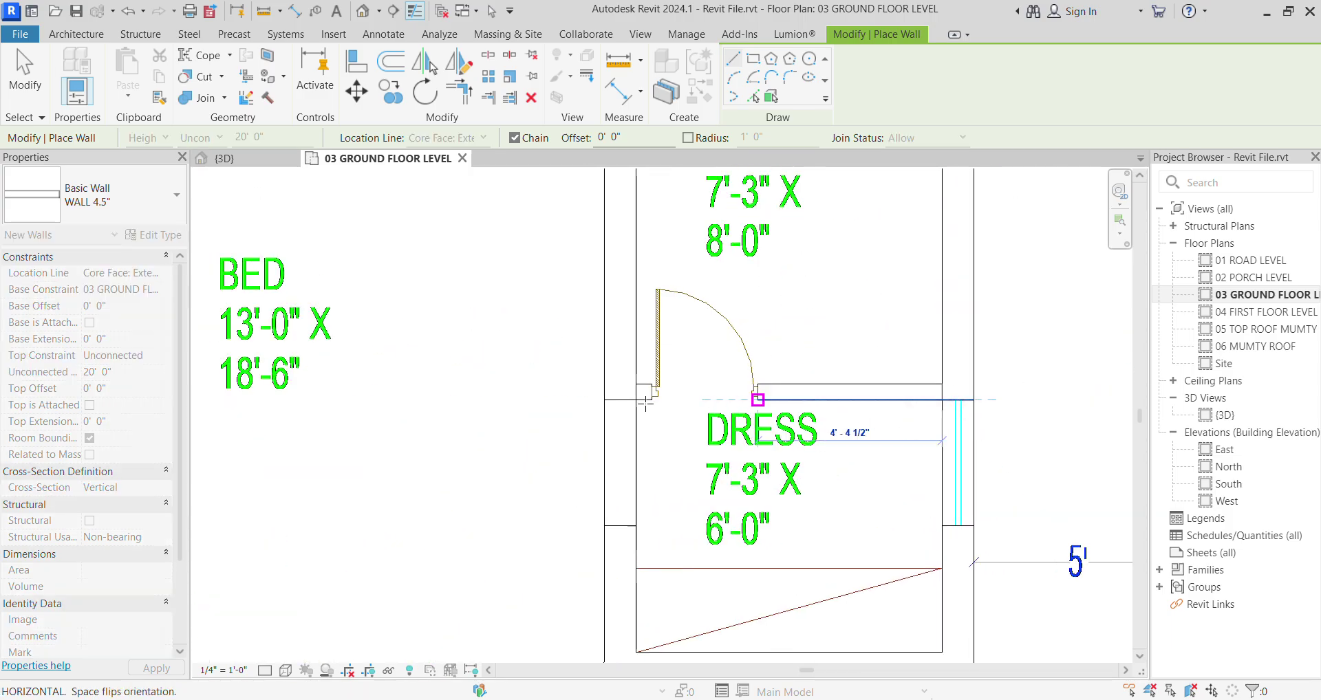
{"action": "scroll", "coordinate": [661, 399], "scroll_direction": "up", "scroll_amount": 3}
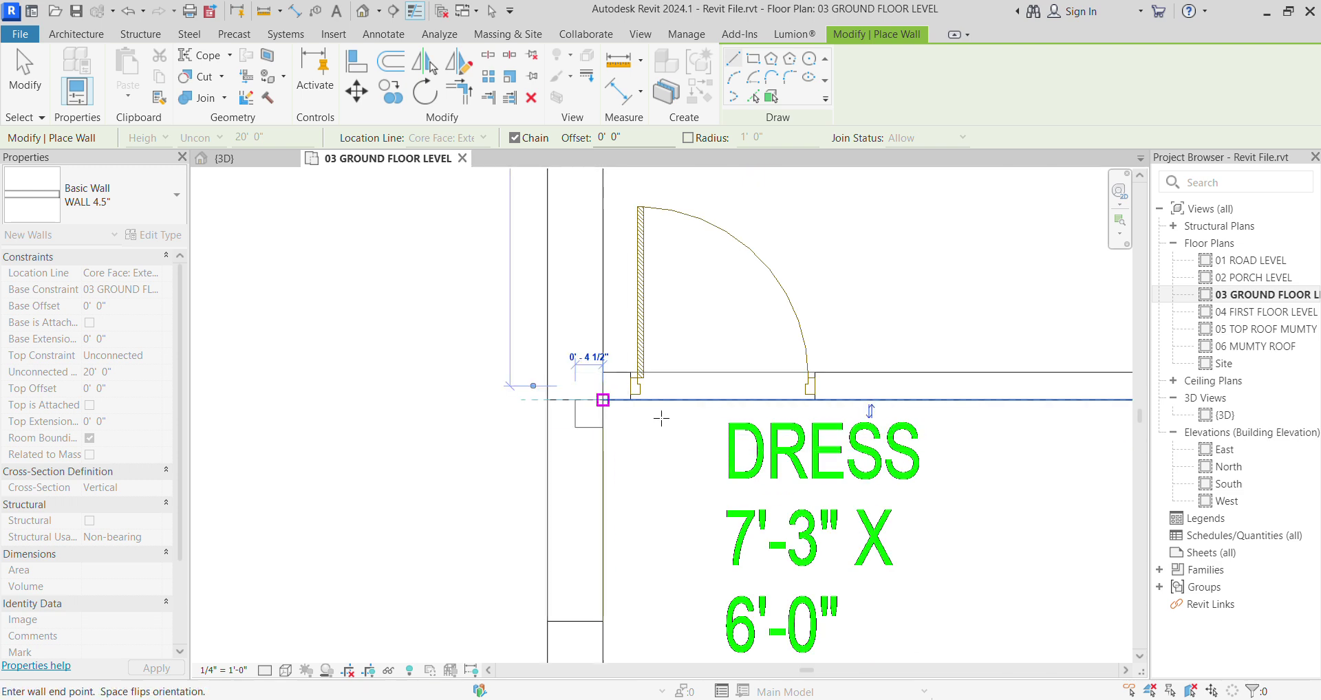
{"action": "scroll", "coordinate": [991, 382], "scroll_direction": "down", "scroll_amount": 3}
{"action": "key", "text": "Escape"}
{"action": "key", "text": "Escape"}
{"action": "scroll", "coordinate": [1000, 378], "scroll_direction": "down", "scroll_amount": 4}
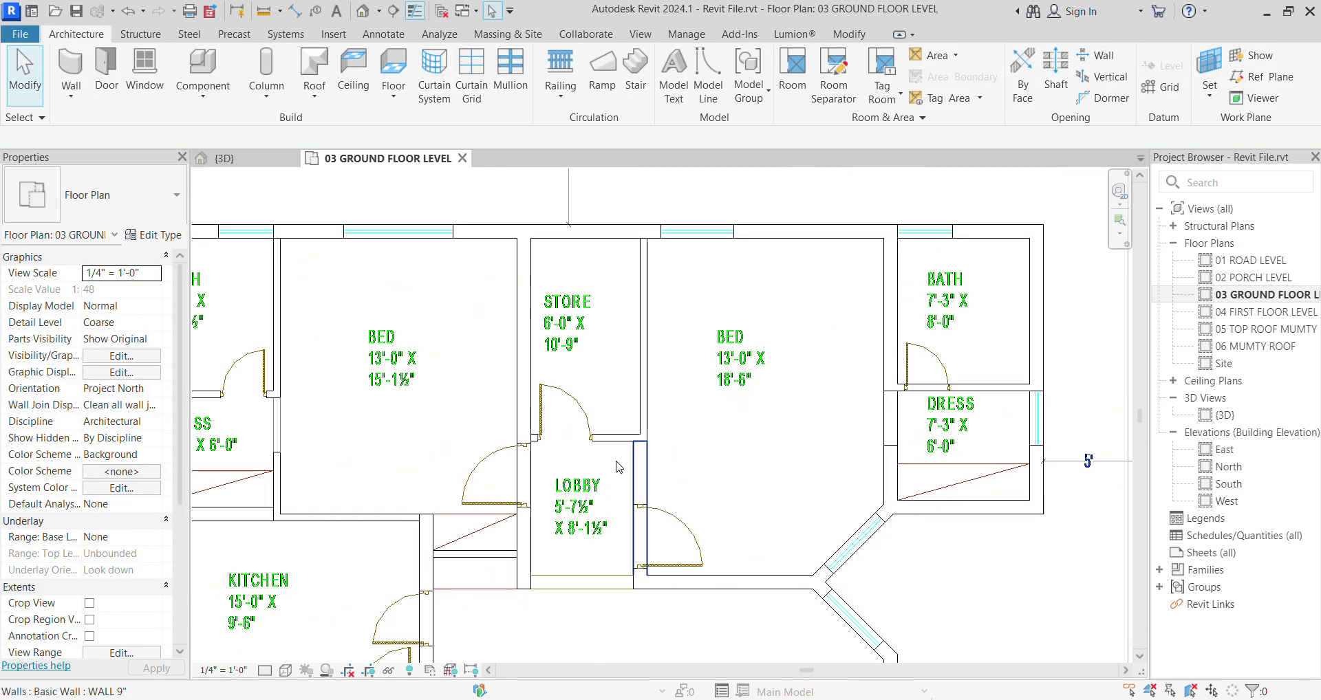
Step: Draw a 4.5-inch wall between the store and the 18'-6" bedroom, from the rear wall down to the lobby corner
{"action": "scroll", "coordinate": [700, 454], "scroll_direction": "up", "scroll_amount": 6}
{"action": "scroll", "coordinate": [700, 454], "scroll_direction": "down", "scroll_amount": 4}
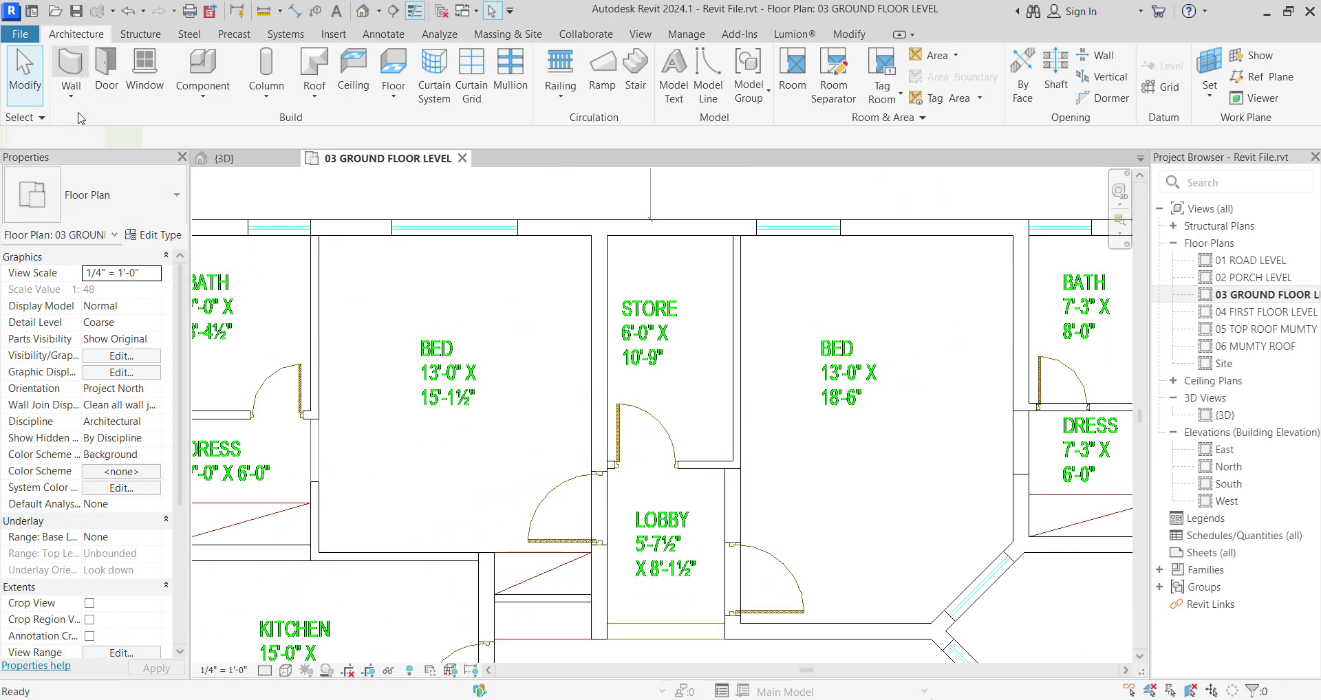
{"action": "key", "text": "w"}
{"action": "key", "text": "a"}
{"action": "scroll", "coordinate": [716, 212], "scroll_direction": "up", "scroll_amount": 4}
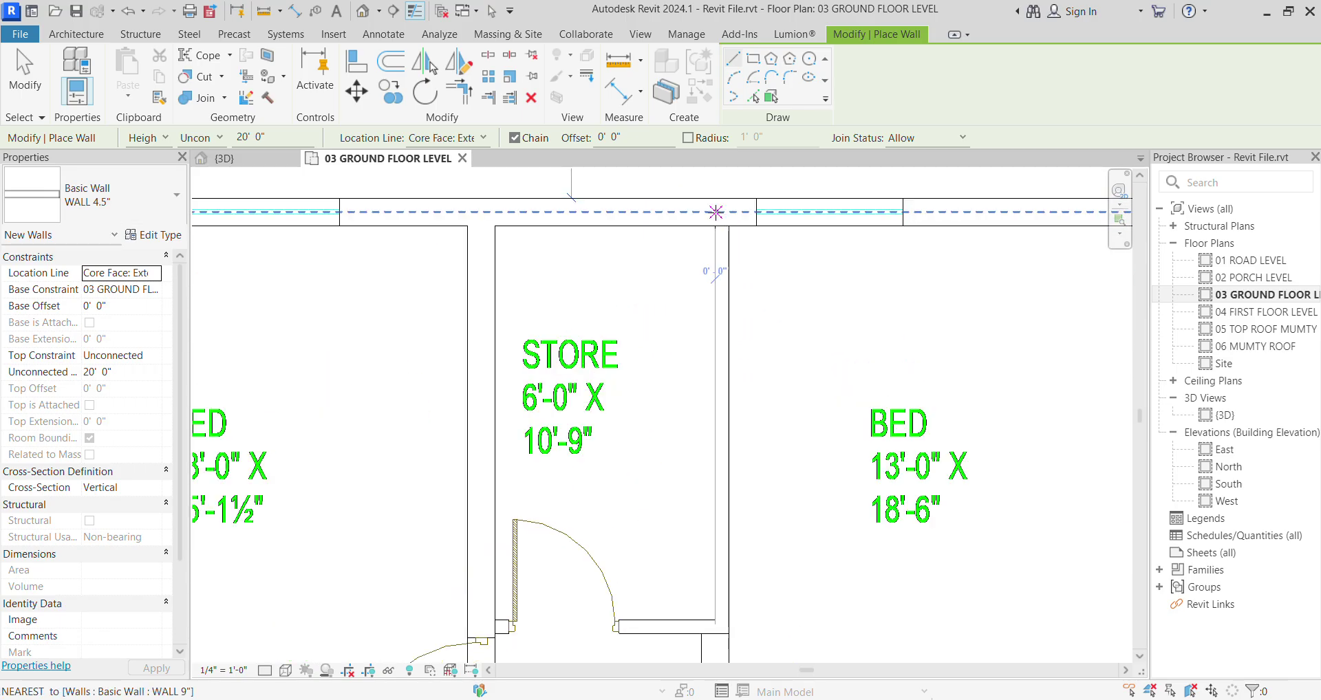
{"action": "left_click", "coordinate": [728, 215]}
{"action": "scroll", "coordinate": [748, 444], "scroll_direction": "down", "scroll_amount": 3}
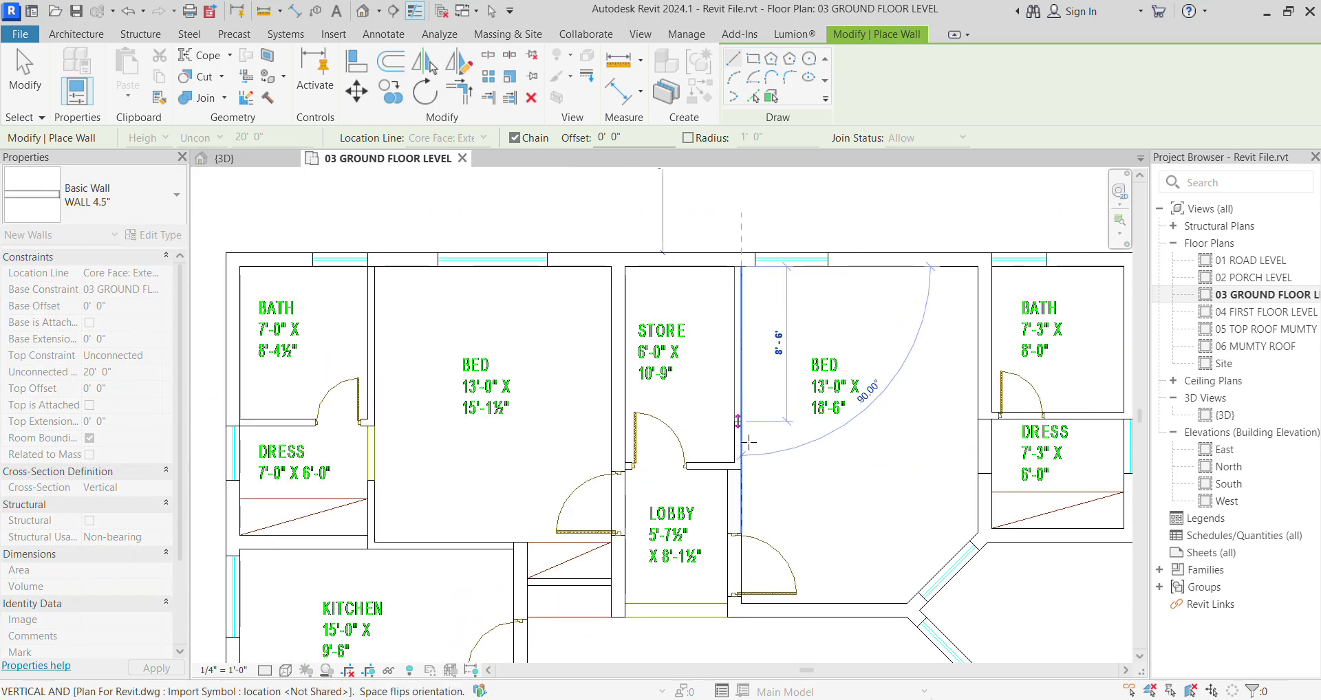
{"action": "scroll", "coordinate": [749, 444], "scroll_direction": "up", "scroll_amount": 3}
{"action": "left_click", "coordinate": [741, 468]}
Step: Continue the chain with a 4.5-inch wall between the store and the lobby, up to the 15'-1½" bedroom's wall, and end the chain
{"action": "scroll", "coordinate": [628, 474], "scroll_direction": "up", "scroll_amount": 2}
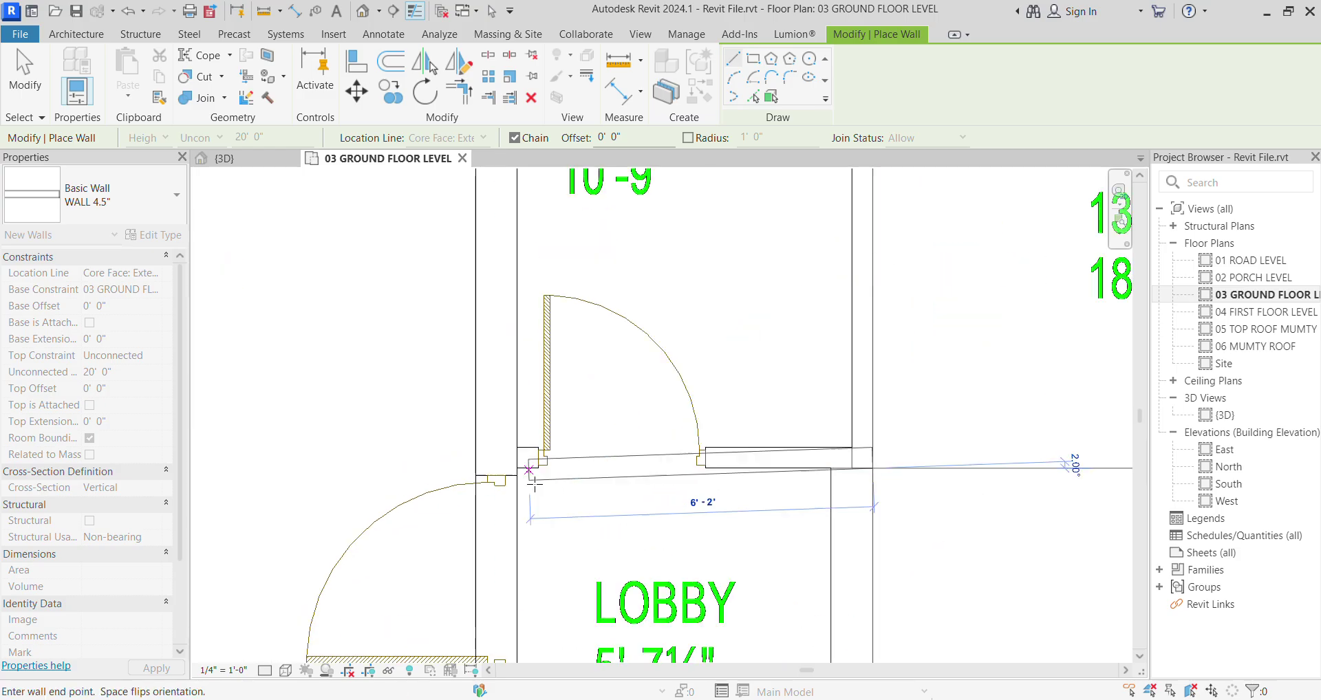
{"action": "scroll", "coordinate": [509, 462], "scroll_direction": "up", "scroll_amount": 2}
{"action": "left_click", "coordinate": [506, 468]}
{"action": "scroll", "coordinate": [695, 387], "scroll_direction": "down", "scroll_amount": 2}
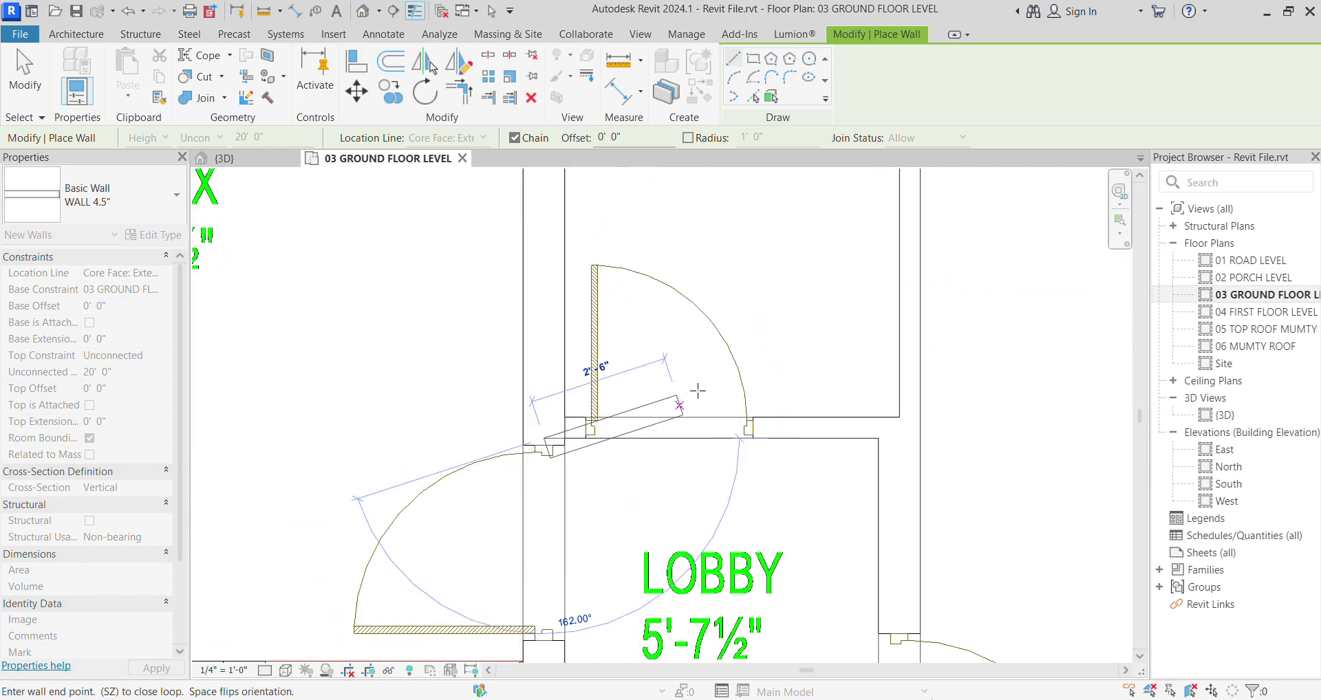
{"action": "key", "text": "Escape"}
Step: Draw a 4.5-inch wall along the lounge side of the closet between kitchen and lobby, from the lobby wall to the kitchen wall
{"action": "scroll", "coordinate": [784, 351], "scroll_direction": "down", "scroll_amount": 2}
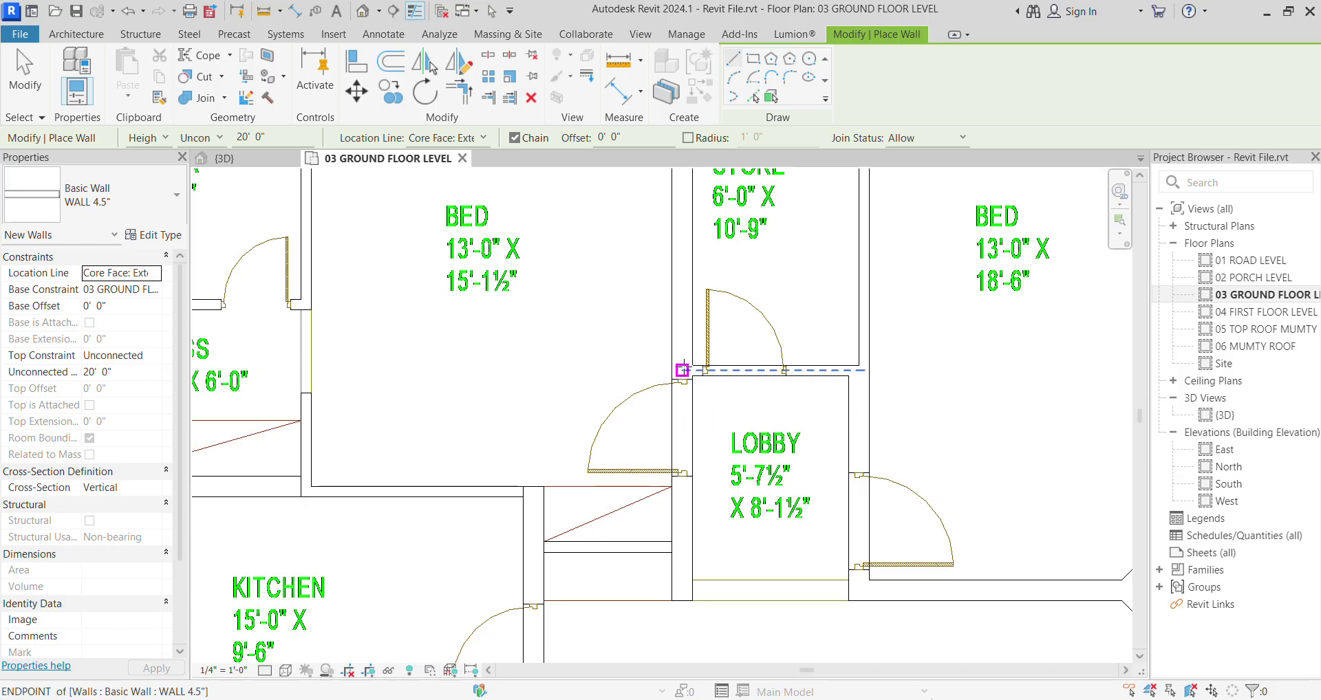
{"action": "scroll", "coordinate": [681, 370], "scroll_direction": "down", "scroll_amount": 2}
{"action": "scroll", "coordinate": [686, 484], "scroll_direction": "up", "scroll_amount": 4}
{"action": "left_click", "coordinate": [685, 492]}
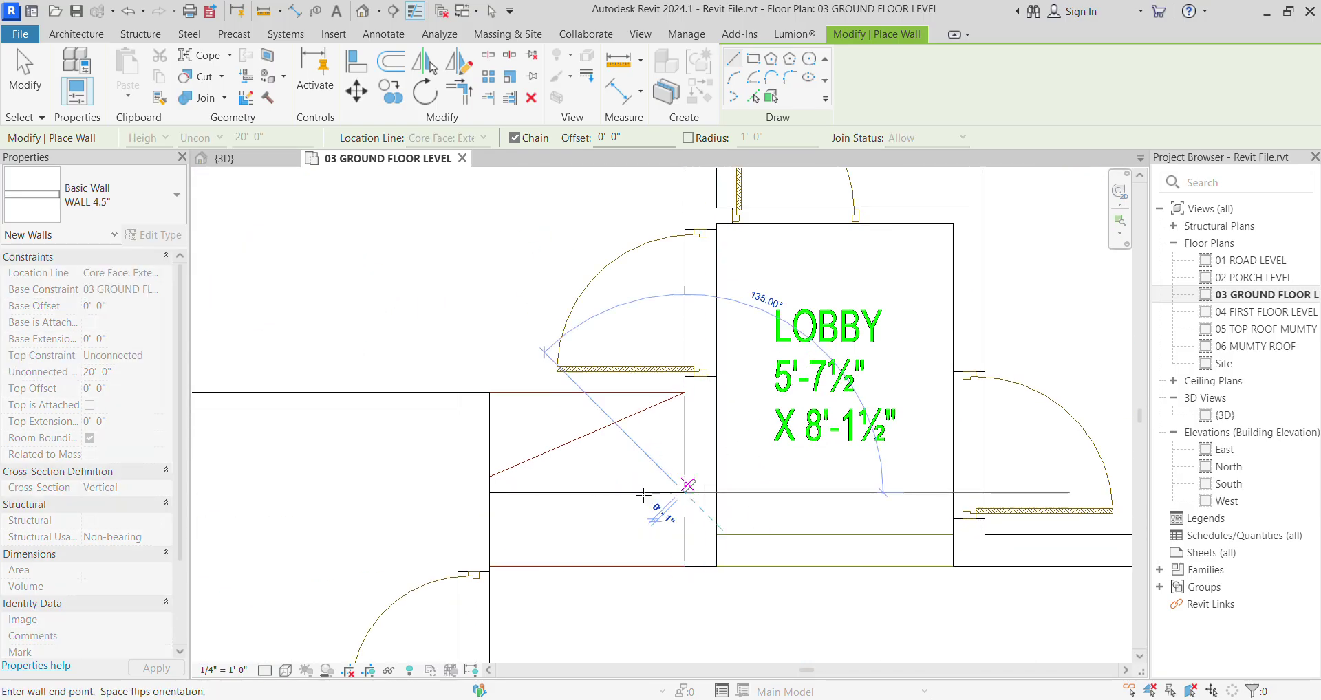
{"action": "scroll", "coordinate": [489, 490], "scroll_direction": "up", "scroll_amount": 1}
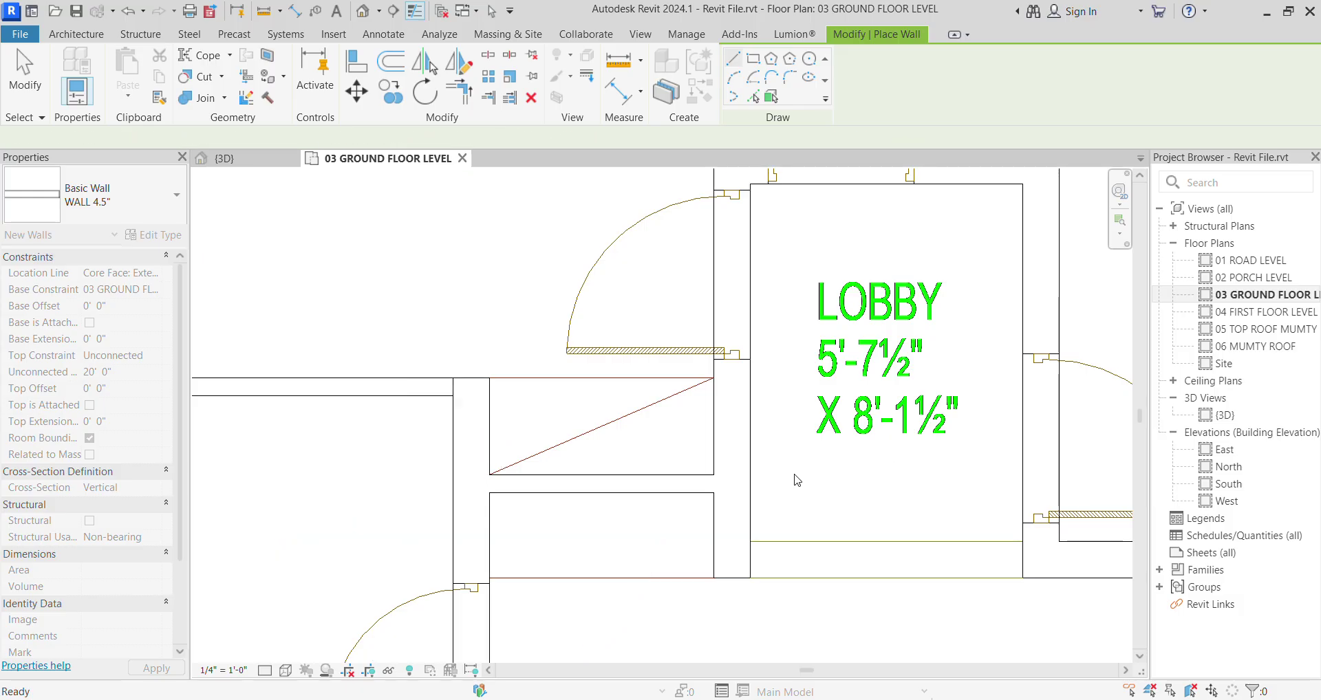
Step: Draw an 8'-0" long 4.5-inch wall between the kitchen and the 15'-1½" bedroom, from the closet to the dressing room corner
{"action": "scroll", "coordinate": [809, 454], "scroll_direction": "down", "scroll_amount": 2}
{"action": "scroll", "coordinate": [809, 454], "scroll_direction": "down", "scroll_amount": 2}
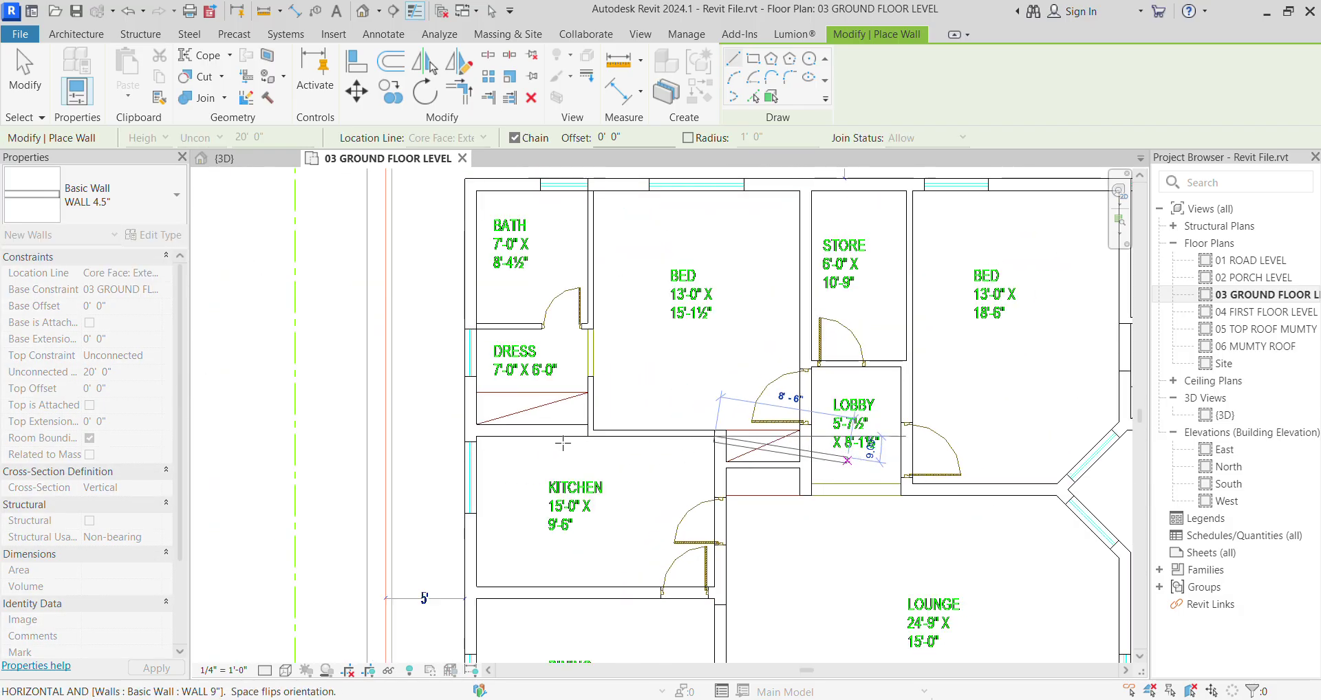
{"action": "scroll", "coordinate": [743, 472], "scroll_direction": "up", "scroll_amount": 3}
{"action": "scroll", "coordinate": [635, 440], "scroll_direction": "up", "scroll_amount": 1}
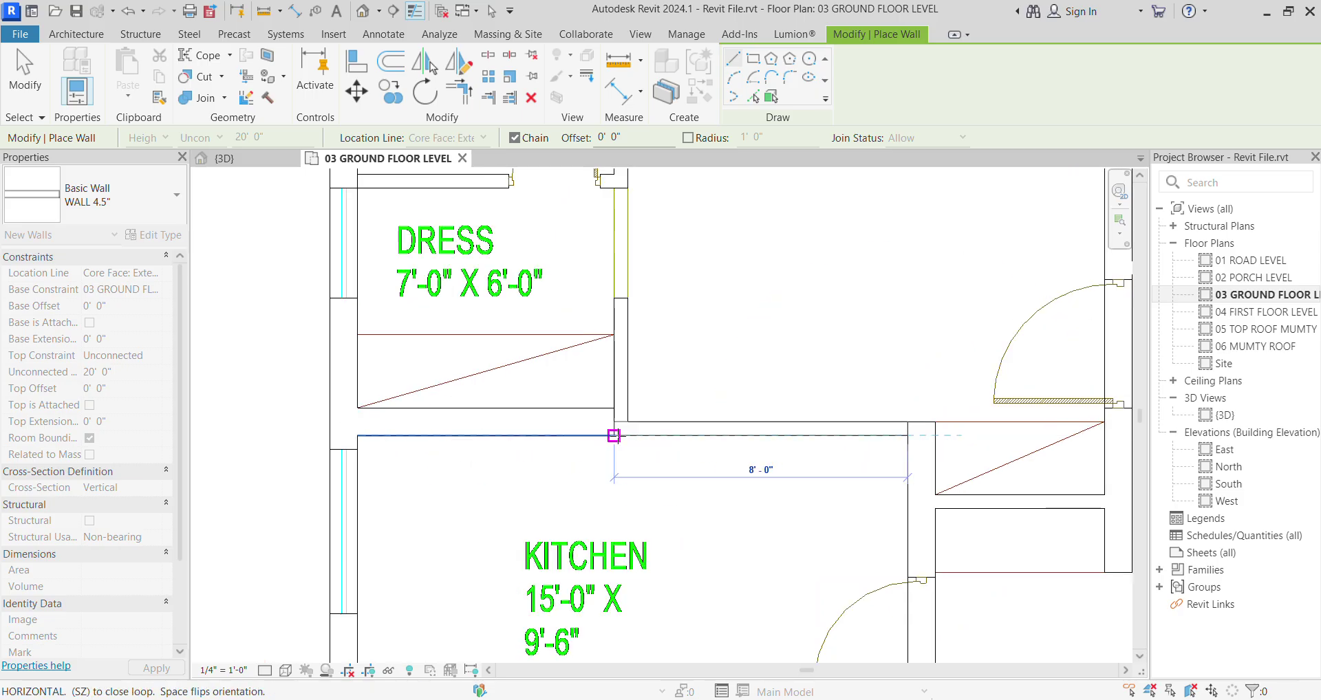
Step: Continue the chain with a 4.5-inch wall between the 15'-1½" bedroom and its dressing room and bath, up to the rear wall, and end the chain
{"action": "scroll", "coordinate": [619, 427], "scroll_direction": "down", "scroll_amount": 4}
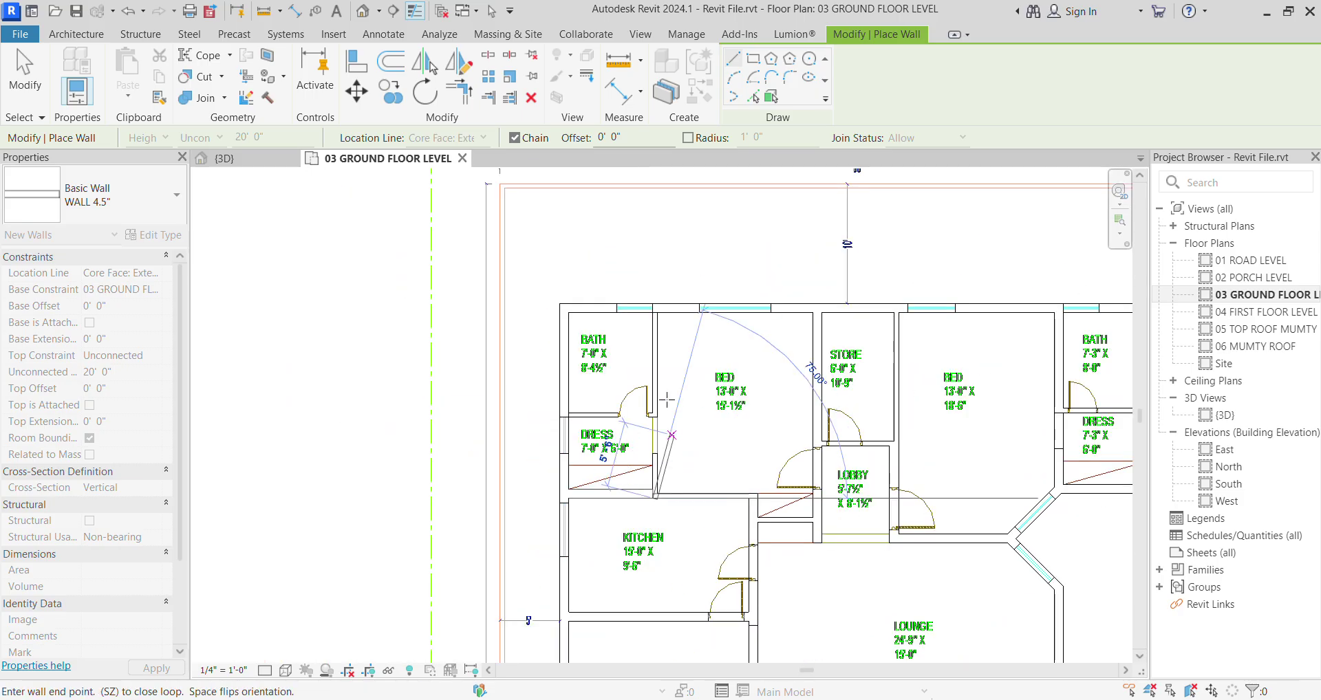
{"action": "scroll", "coordinate": [656, 308], "scroll_direction": "up", "scroll_amount": 5}
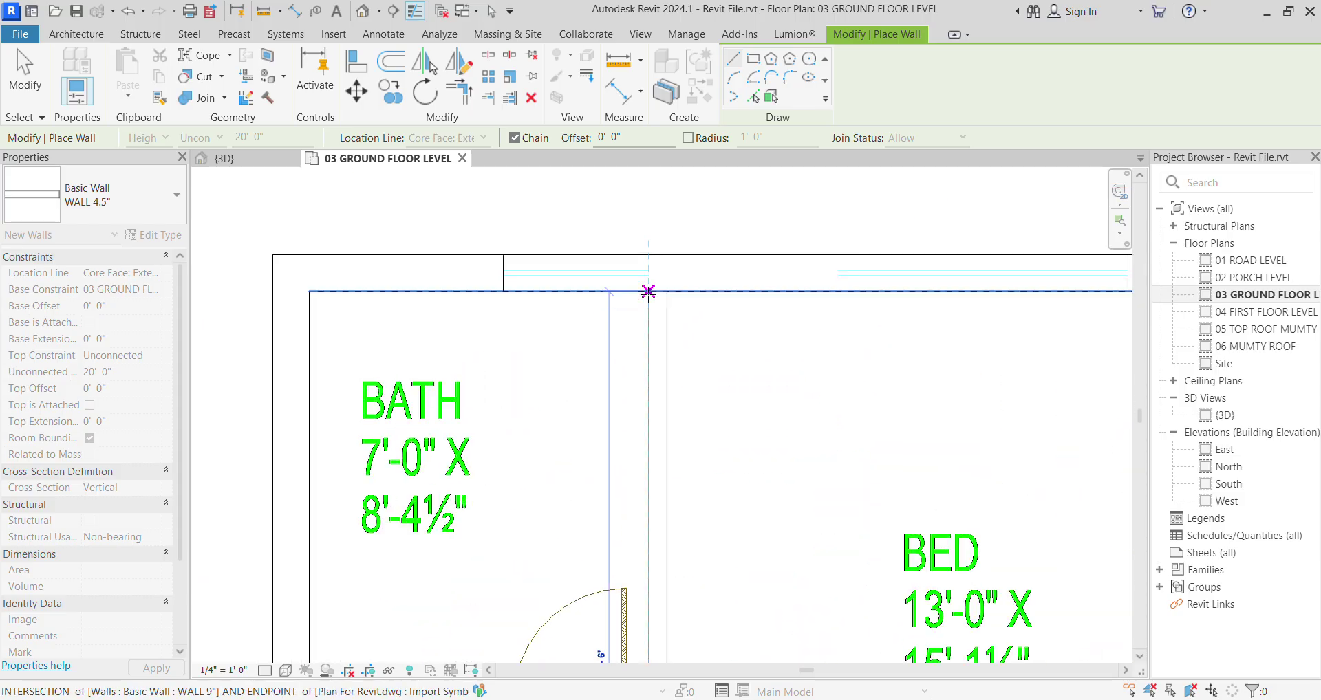
{"action": "key", "text": "Escape"}
Step: Draw a 4.5-inch wall between the 7'-0" bath and dressing room, from the exterior wall across the door opening to the bedroom wall, and finish
{"action": "scroll", "coordinate": [620, 358], "scroll_direction": "down", "scroll_amount": 2}
{"action": "scroll", "coordinate": [423, 558], "scroll_direction": "up", "scroll_amount": 2}
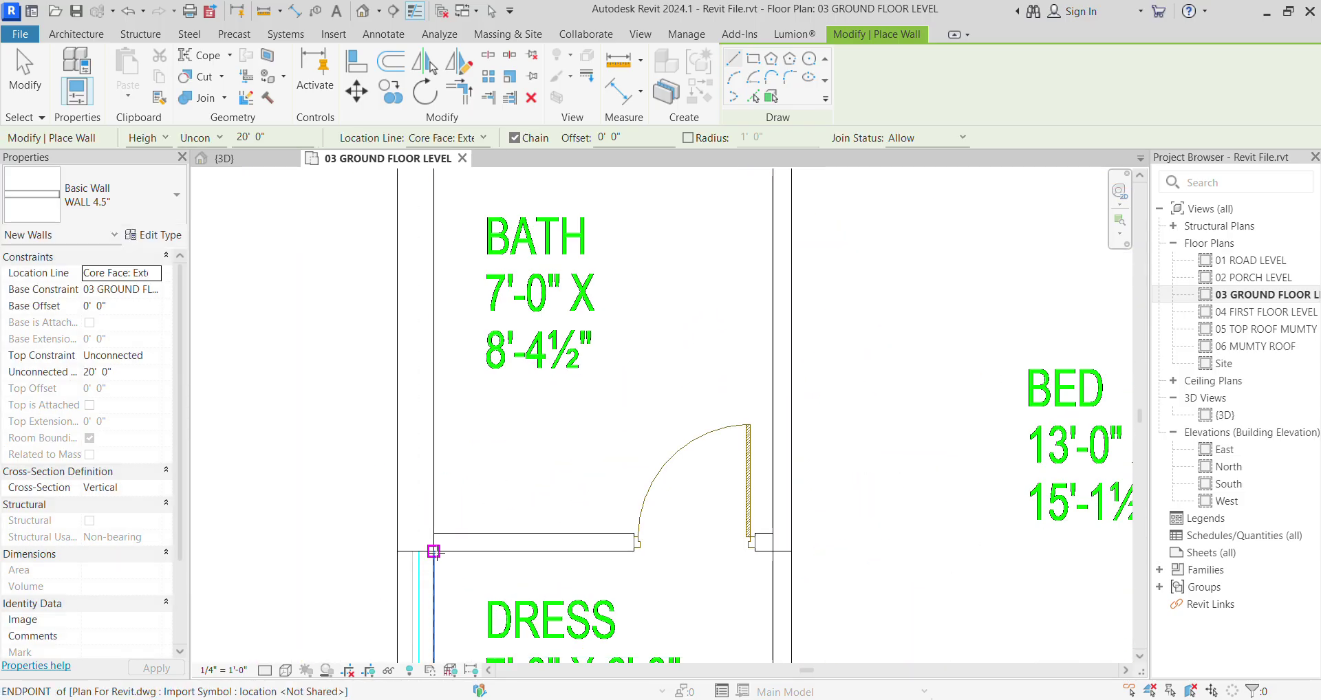
{"action": "left_click", "coordinate": [429, 554]}
{"action": "scroll", "coordinate": [756, 549], "scroll_direction": "up", "scroll_amount": 2}
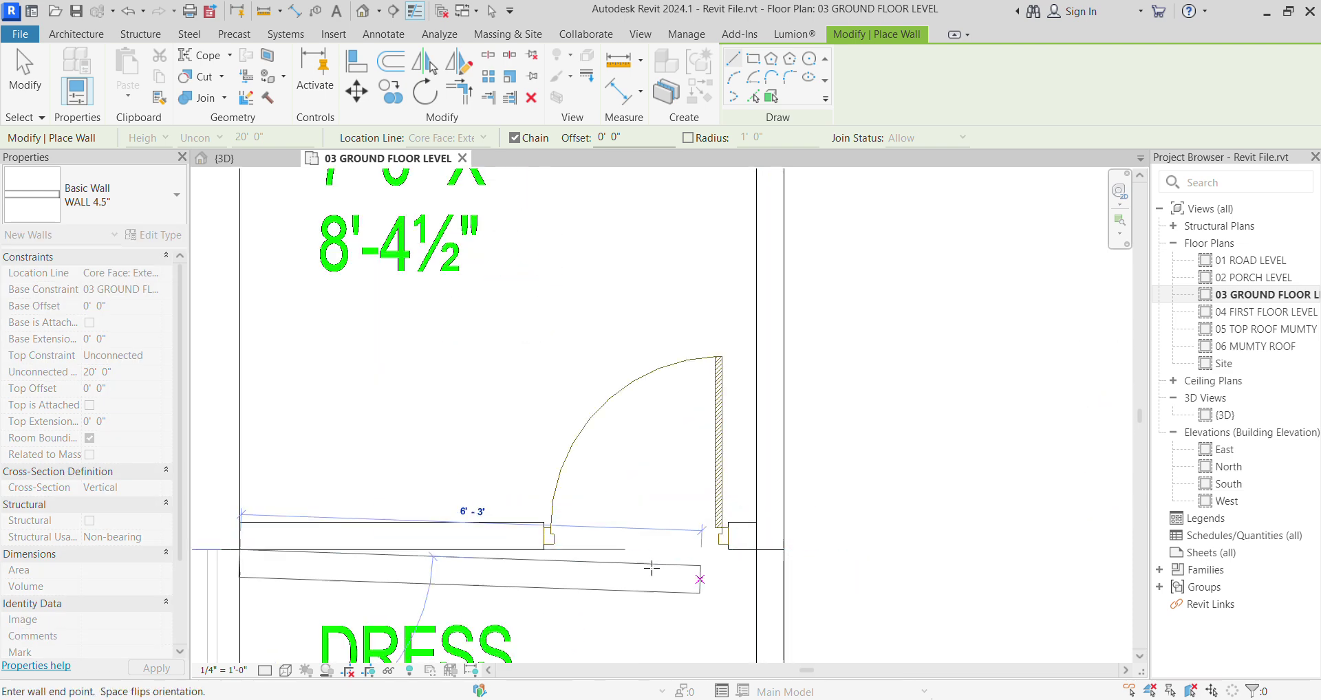
{"action": "left_click", "coordinate": [756, 550]}
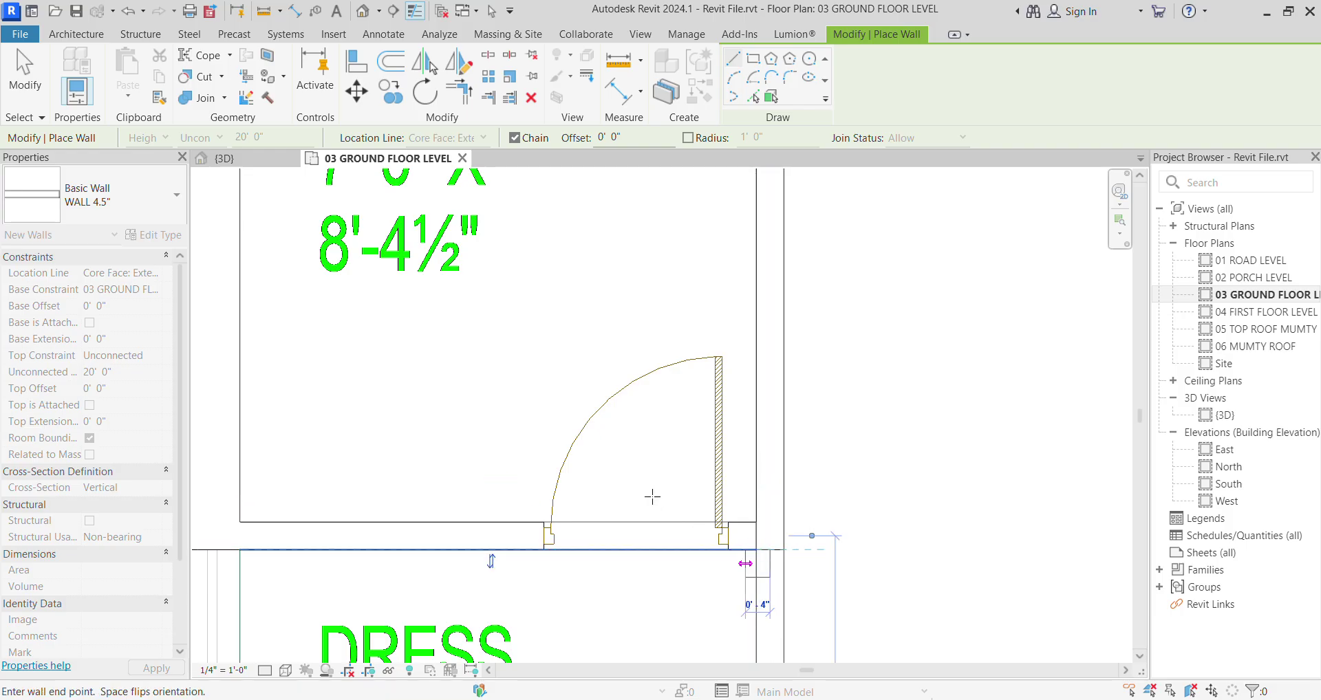
{"action": "scroll", "coordinate": [595, 414], "scroll_direction": "down", "scroll_amount": 10}
{"action": "key", "text": "Escape"}
{"action": "key", "text": "Escape"}
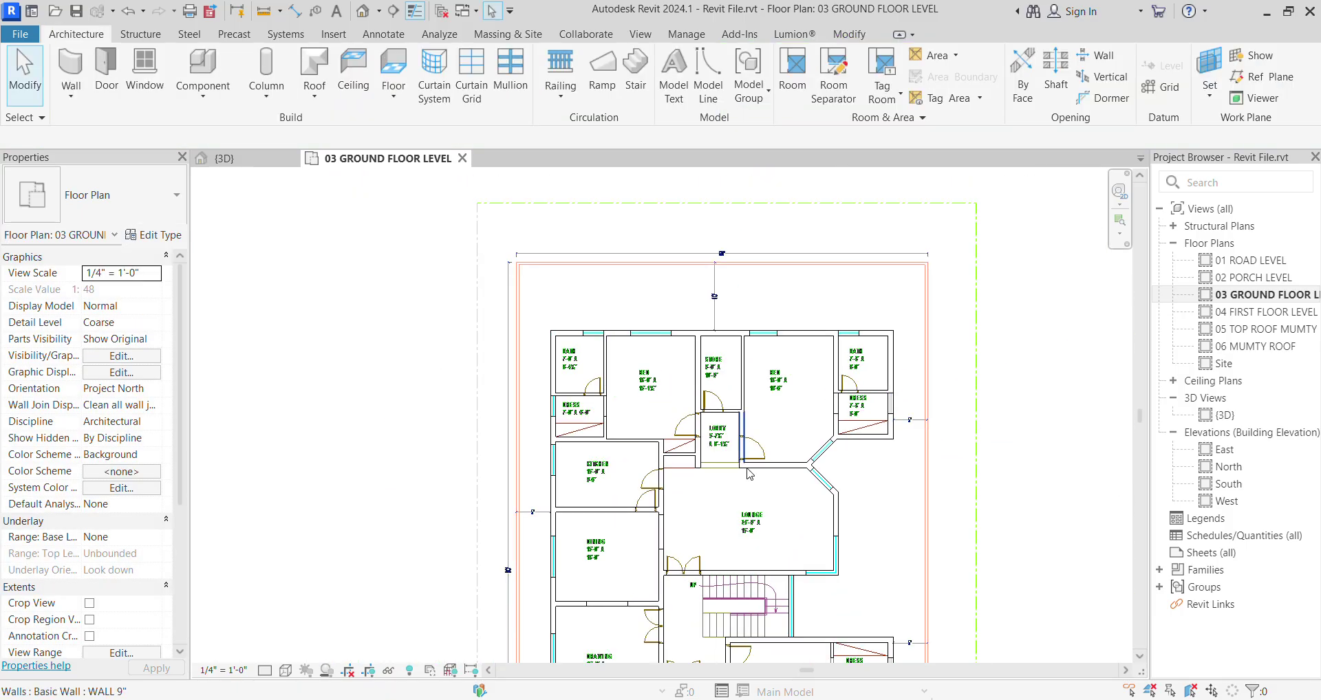
Step: Draw a 4.5-inch wall between the 14'-7½" bedroom and its dressing room and bath, from the stair-side wall down to the front wall
{"action": "scroll", "coordinate": [681, 406], "scroll_direction": "up", "scroll_amount": 2}
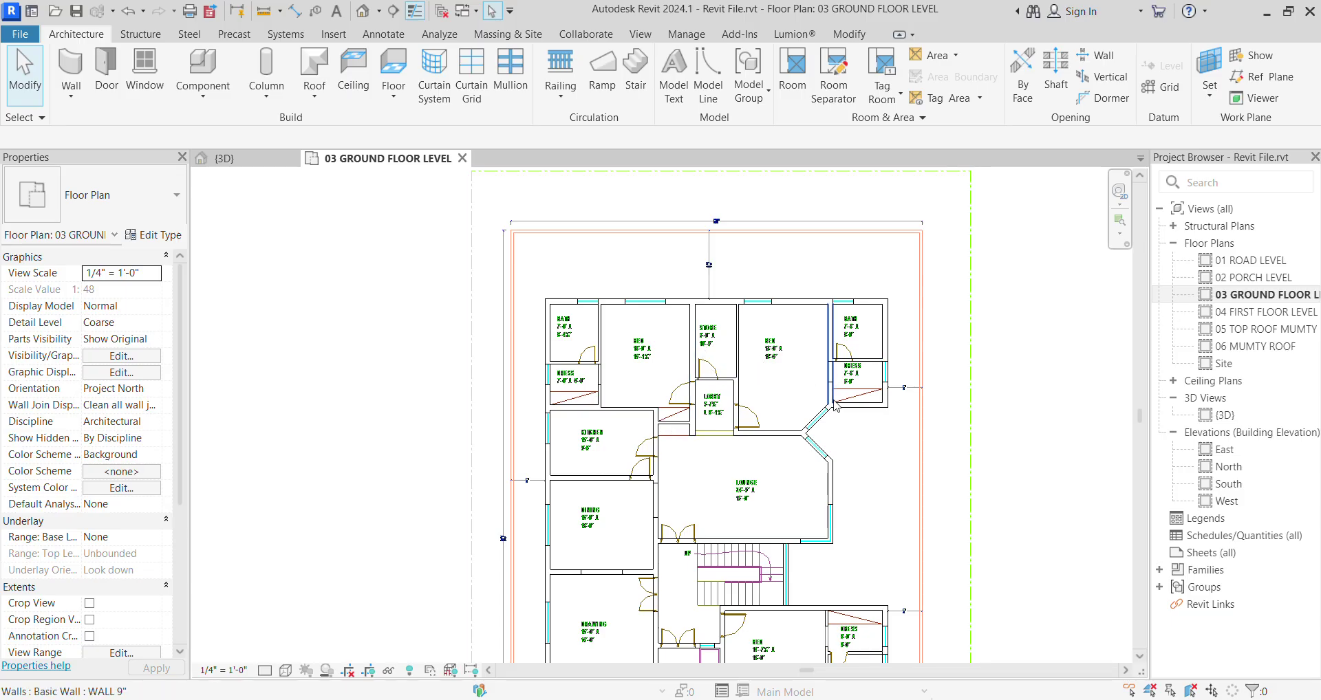
{"action": "scroll", "coordinate": [819, 454], "scroll_direction": "up", "scroll_amount": 1}
{"action": "middle_click_drag", "start_coordinate": [814, 491], "coordinate": [759, 380]}
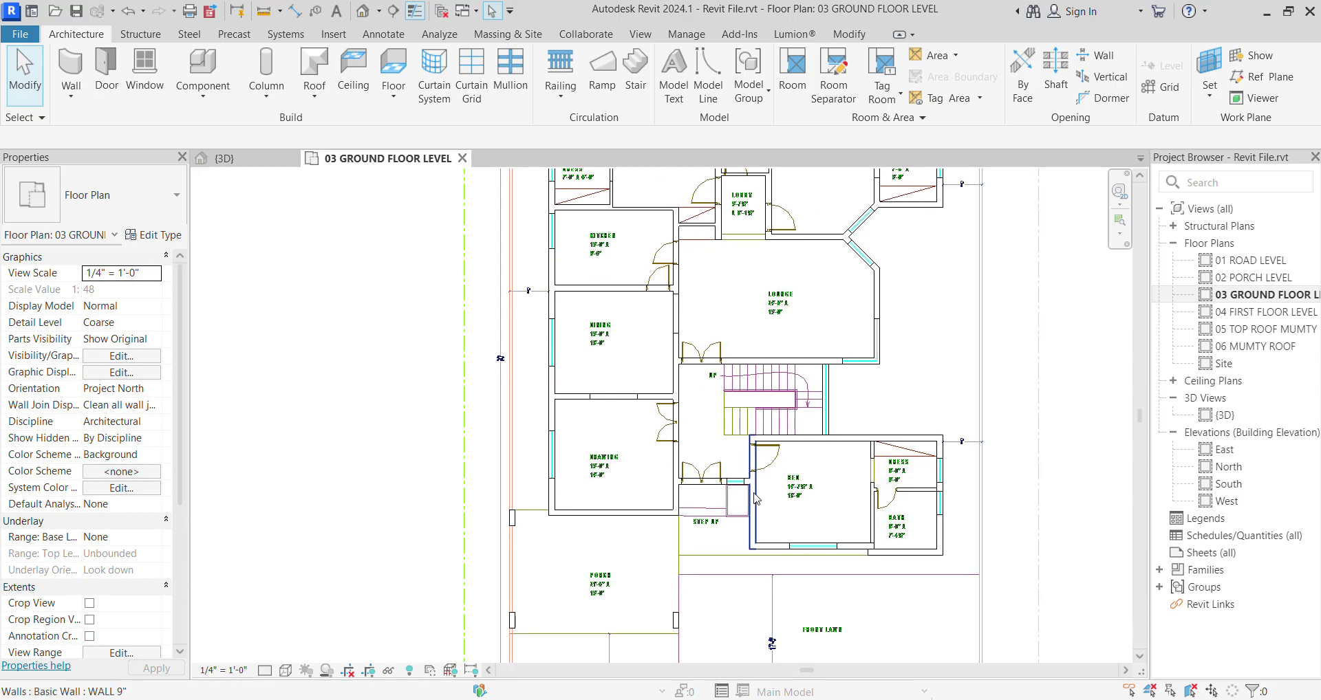
{"action": "scroll", "coordinate": [872, 536], "scroll_direction": "up", "scroll_amount": 4}
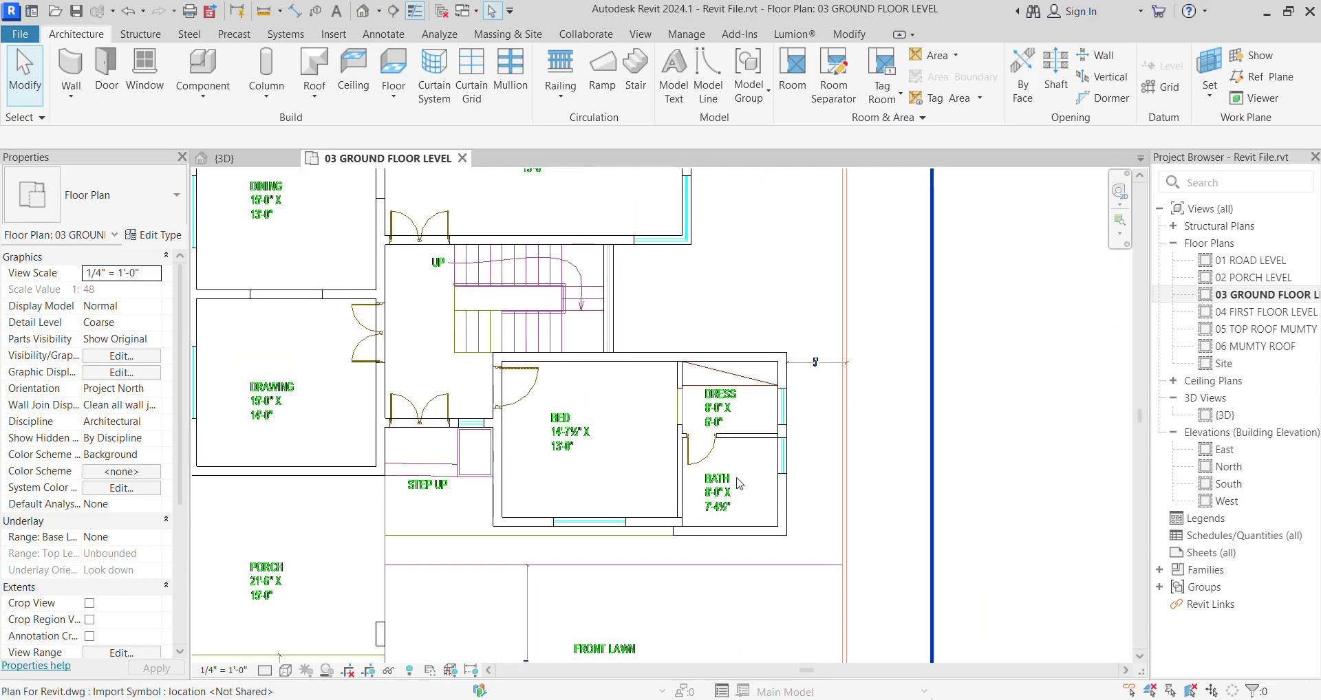
{"action": "left_click", "coordinate": [67, 77]}
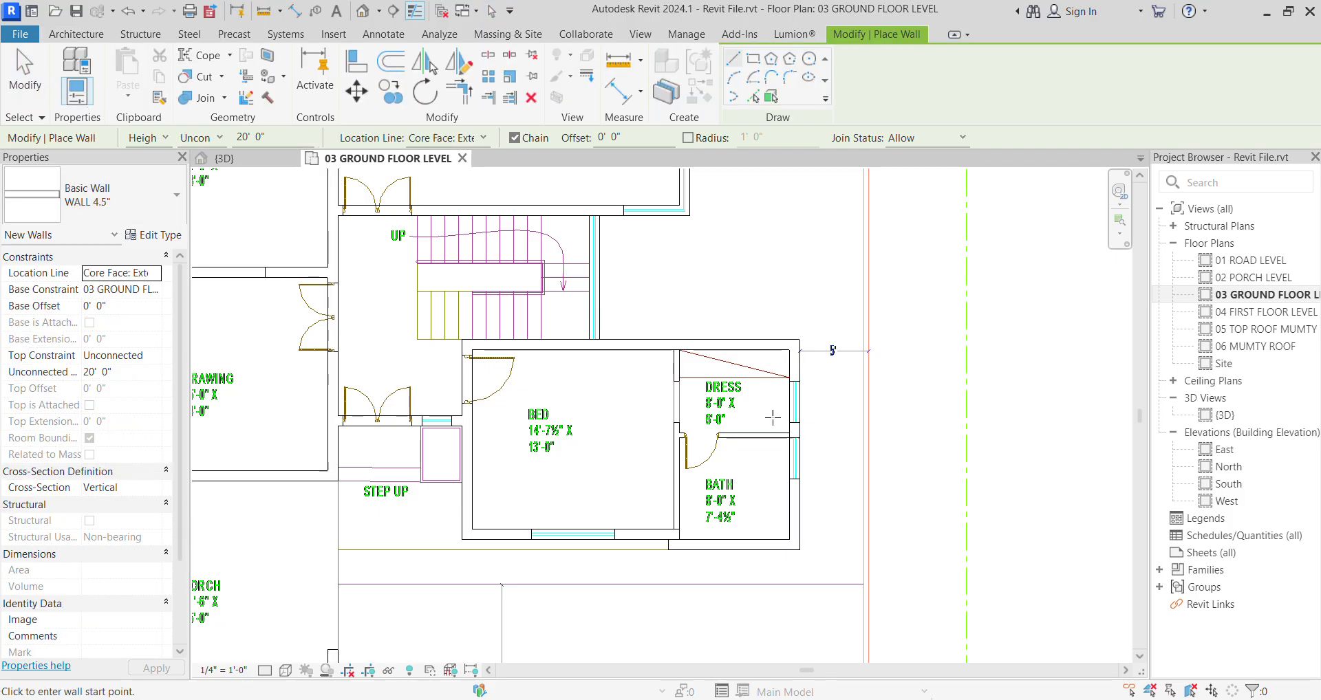
{"action": "scroll", "coordinate": [767, 413], "scroll_direction": "up", "scroll_amount": 2}
{"action": "scroll", "coordinate": [646, 336], "scroll_direction": "up", "scroll_amount": 2}
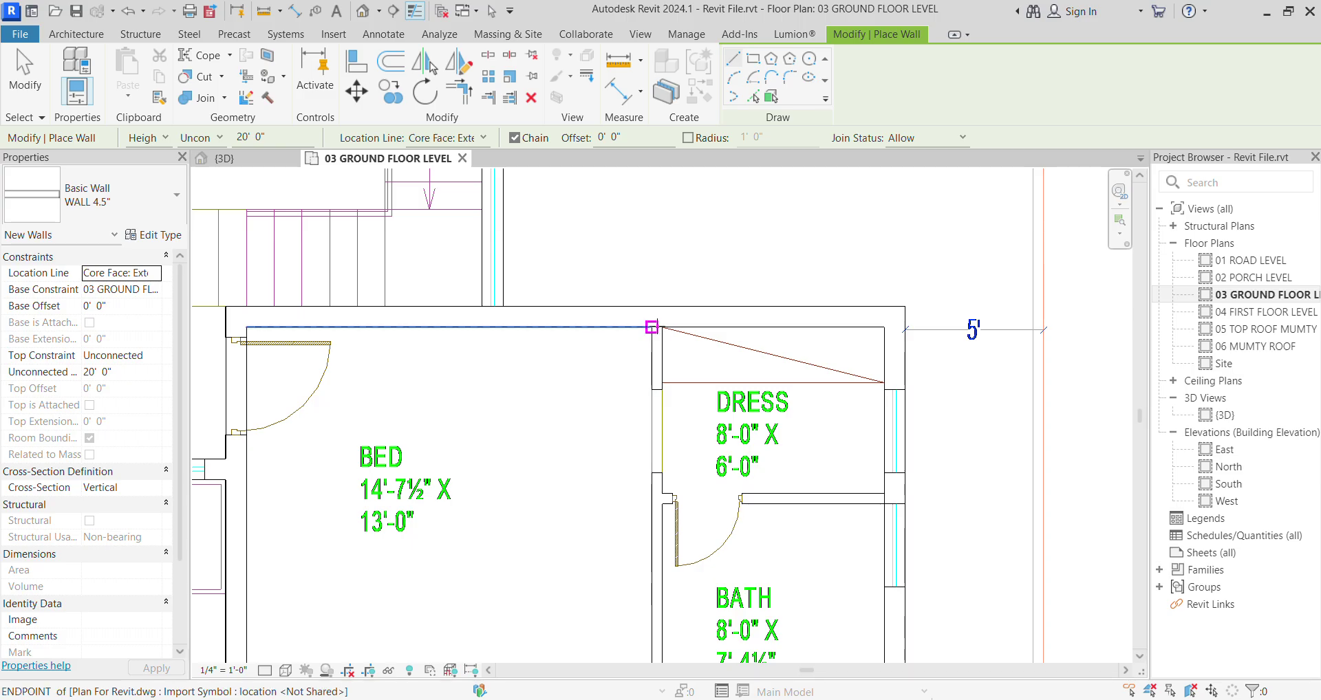
{"action": "left_click", "coordinate": [648, 338]}
{"action": "scroll", "coordinate": [664, 306], "scroll_direction": "down", "scroll_amount": 2}
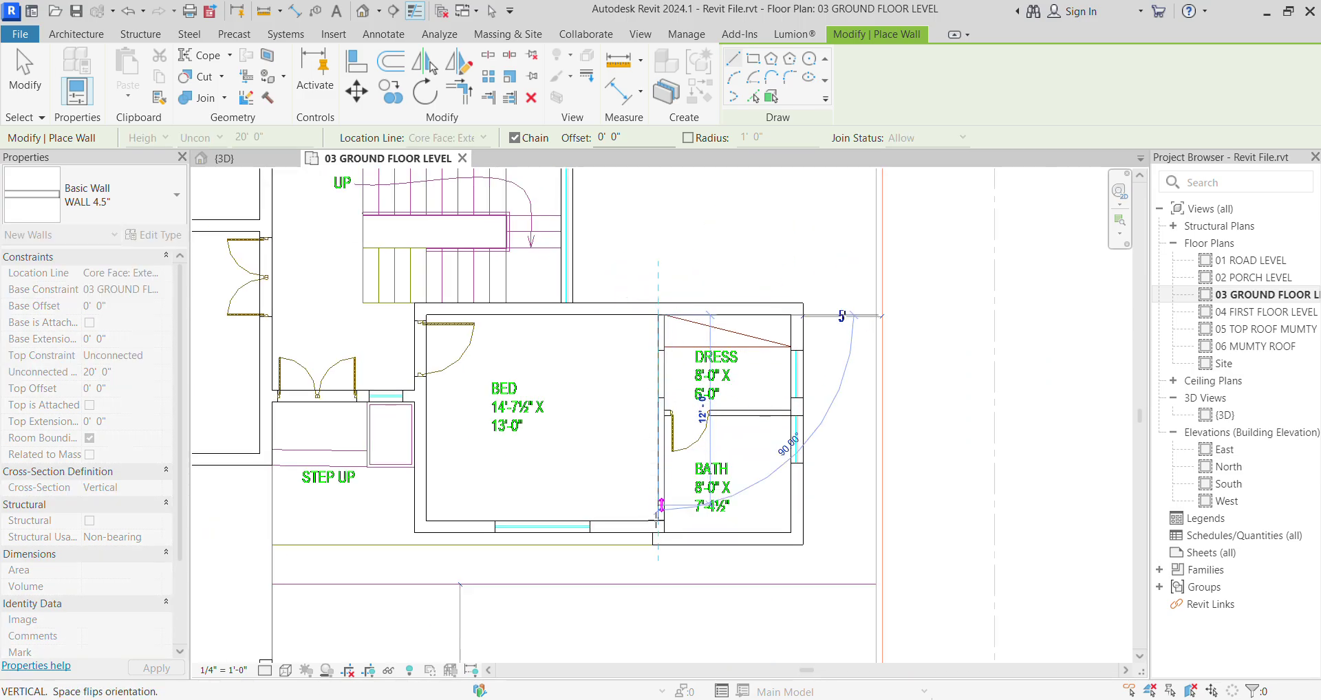
{"action": "scroll", "coordinate": [655, 481], "scroll_direction": "up", "scroll_amount": 3}
{"action": "scroll", "coordinate": [655, 513], "scroll_direction": "up", "scroll_amount": 1}
{"action": "left_click", "coordinate": [656, 513]}
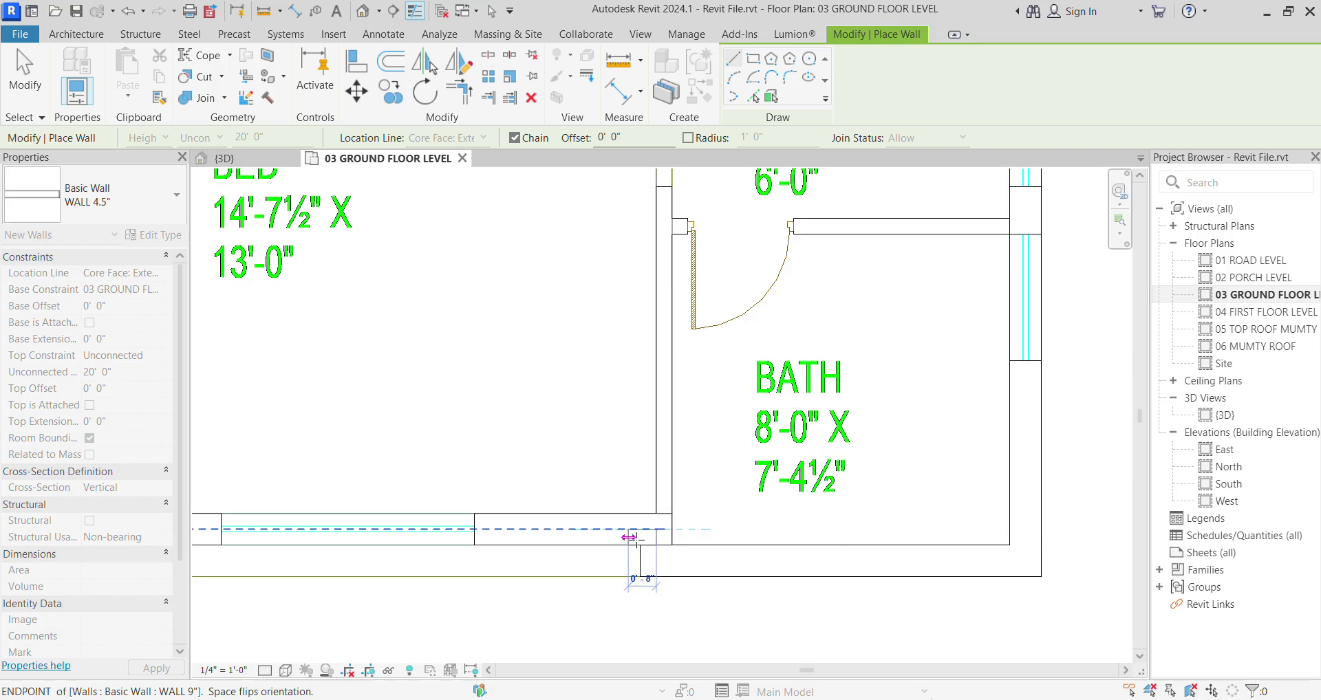
{"action": "key", "text": "Escape"}
Step: Draw a 4.5-inch wall between the 8'-0" bath and dressing room, from the exterior wall across the door opening to the bedroom wall, and finish
{"action": "left_click", "coordinate": [1009, 234]}
{"action": "scroll", "coordinate": [681, 224], "scroll_direction": "up", "scroll_amount": 3}
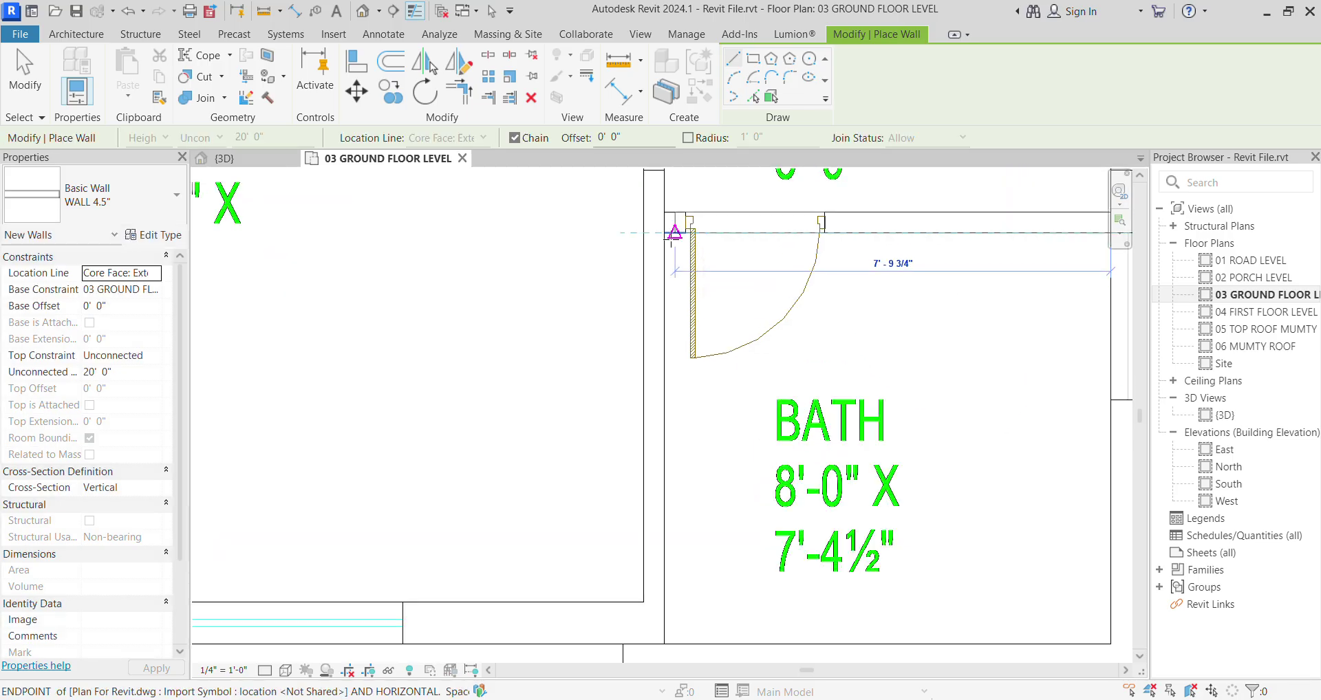
{"action": "scroll", "coordinate": [859, 550], "scroll_direction": "down", "scroll_amount": 2}
{"action": "key", "text": "Escape"}
{"action": "key", "text": "Escape"}
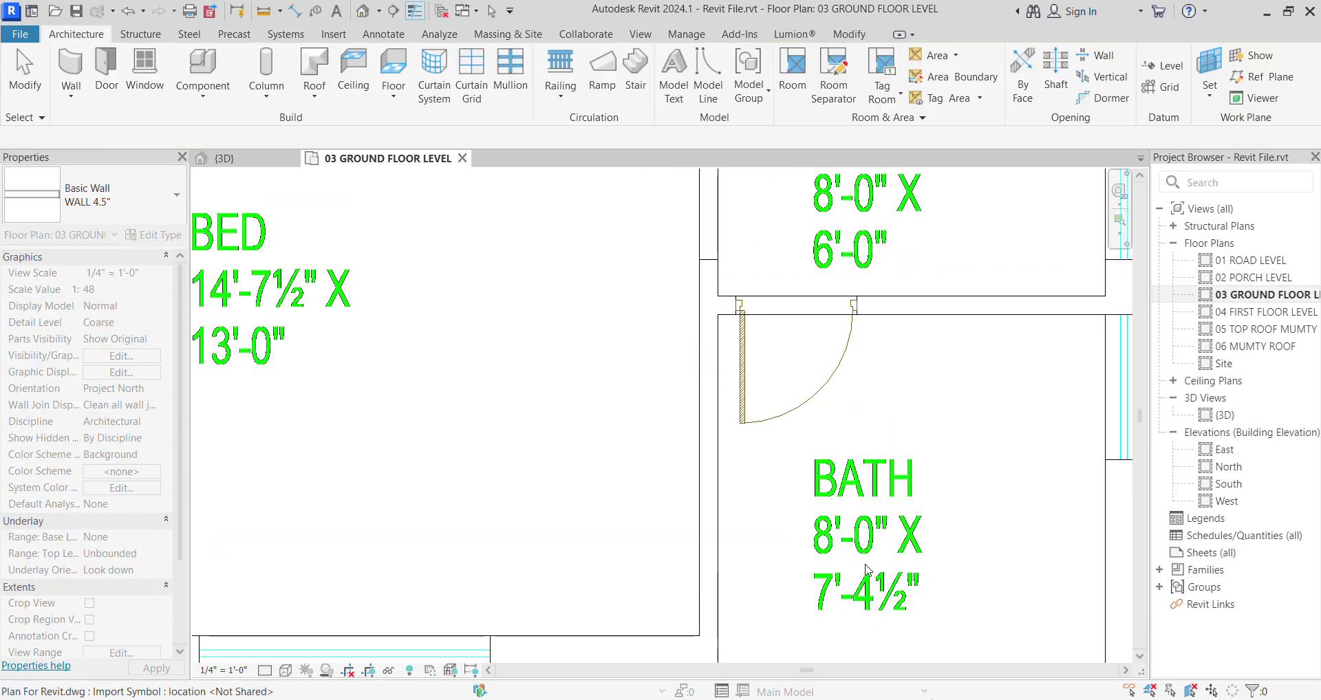
Step: Switch to the 3D view and examine the modelled ground floor walls from several angles
{"action": "scroll", "coordinate": [692, 492], "scroll_direction": "down", "scroll_amount": 4}
{"action": "scroll", "coordinate": [692, 492], "scroll_direction": "down", "scroll_amount": 4}
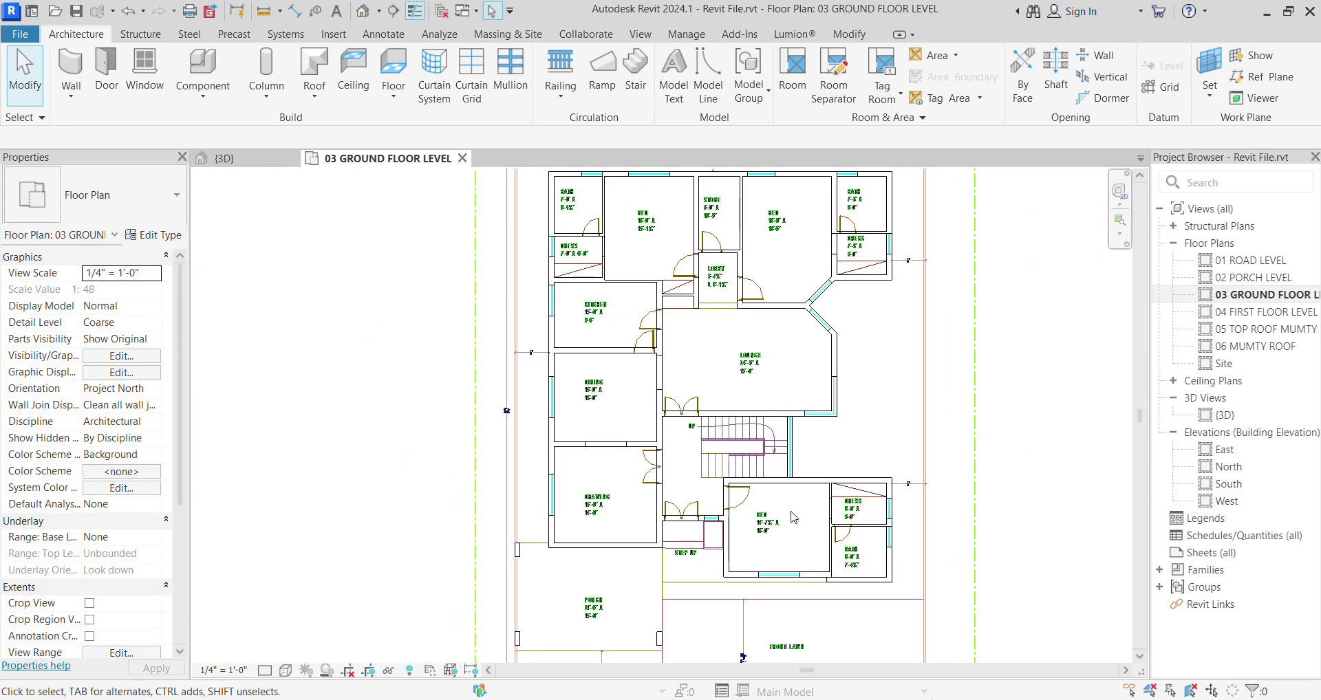
{"action": "left_click", "coordinate": [260, 165]}
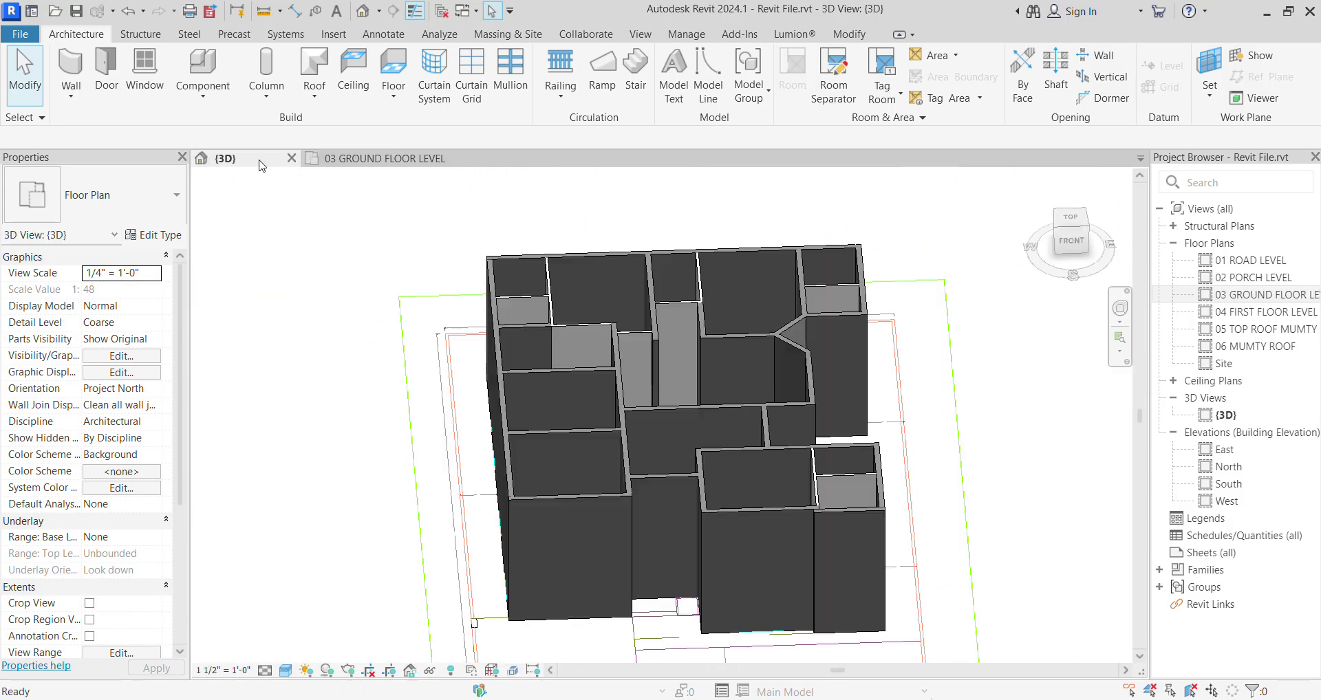
{"action": "scroll", "coordinate": [700, 409], "scroll_direction": "up", "scroll_amount": 2}
{"action": "middle_click_drag", "start_coordinate": [699, 409], "coordinate": [567, 465], "text": "shift"}
{"action": "scroll", "coordinate": [566, 465], "scroll_direction": "down", "scroll_amount": 2}
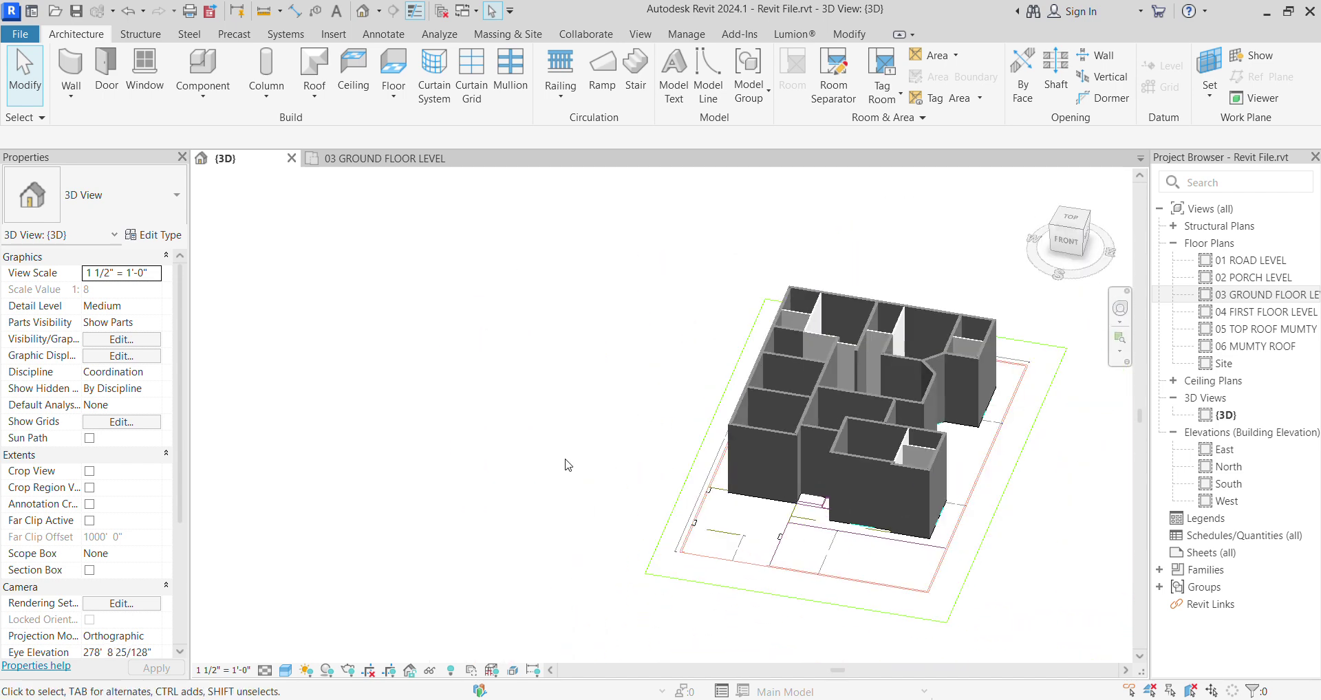
{"action": "scroll", "coordinate": [963, 362], "scroll_direction": "up", "scroll_amount": 3}
{"action": "middle_click_drag", "start_coordinate": [964, 363], "coordinate": [485, 406], "text": "shift"}
{"action": "key", "text": "z"}
{"action": "key", "text": "f"}
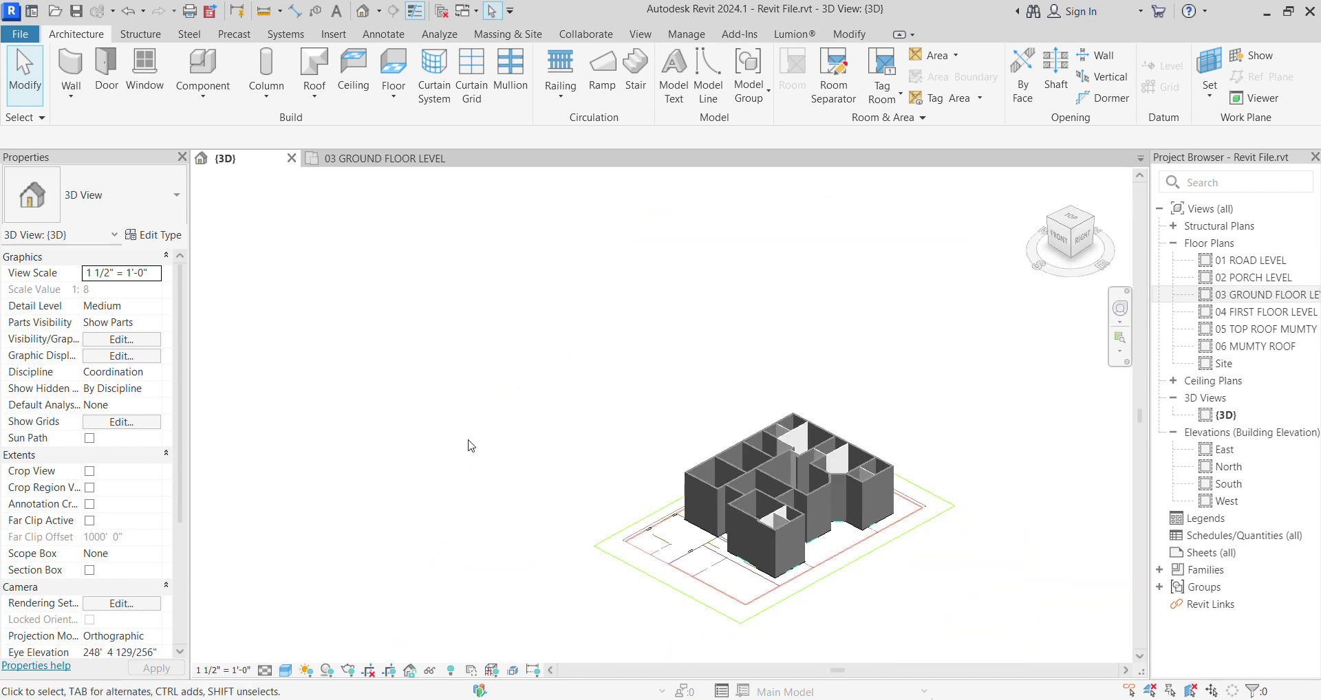
Step: Examine the exterior 9-inch side wall at the front dressing room and bath, and the partitions around it, in 3D
{"action": "scroll", "coordinate": [741, 489], "scroll_direction": "up", "scroll_amount": 2}
{"action": "left_click", "coordinate": [642, 497]}
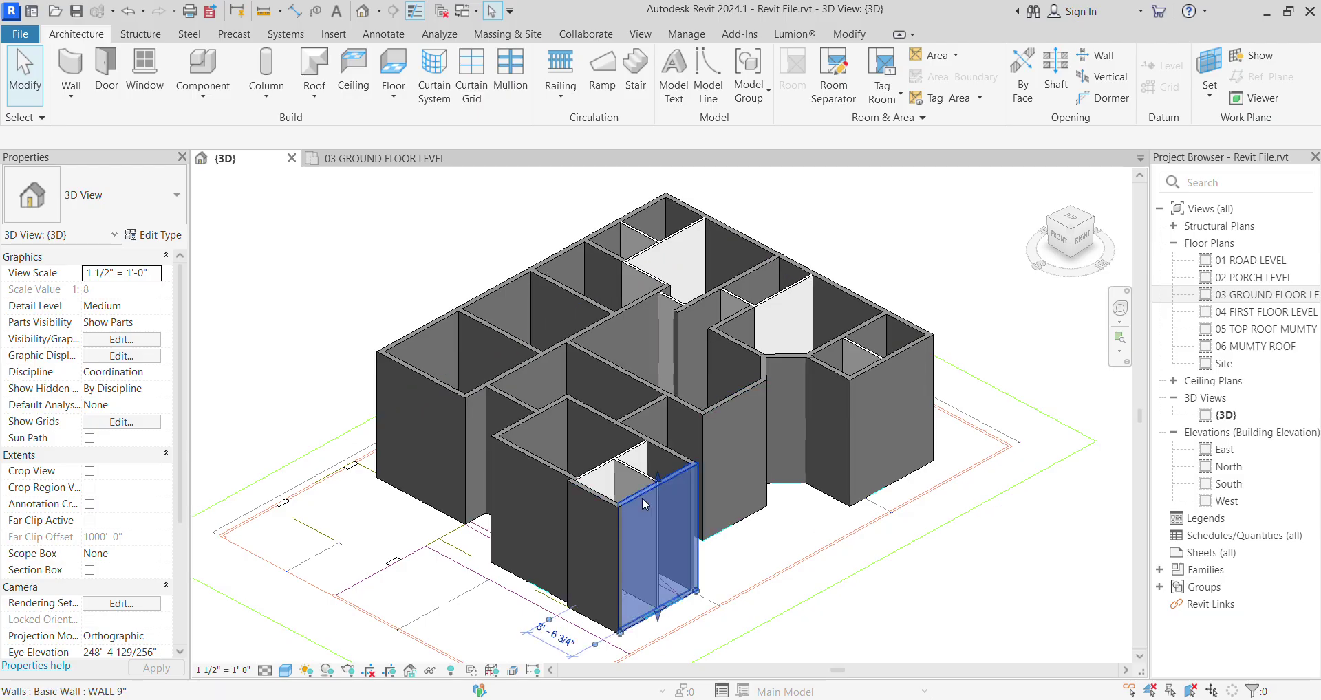
{"action": "mouse_move", "coordinate": [642, 497]}
{"action": "middle_mouse_down", "text": "shift"}
{"action": "mouse_move", "coordinate": [749, 554]}
{"action": "mouse_move", "coordinate": [662, 509]}
{"action": "middle_mouse_up", "text": "shift"}
{"action": "scroll", "coordinate": [662, 483], "scroll_direction": "up", "scroll_amount": 4}
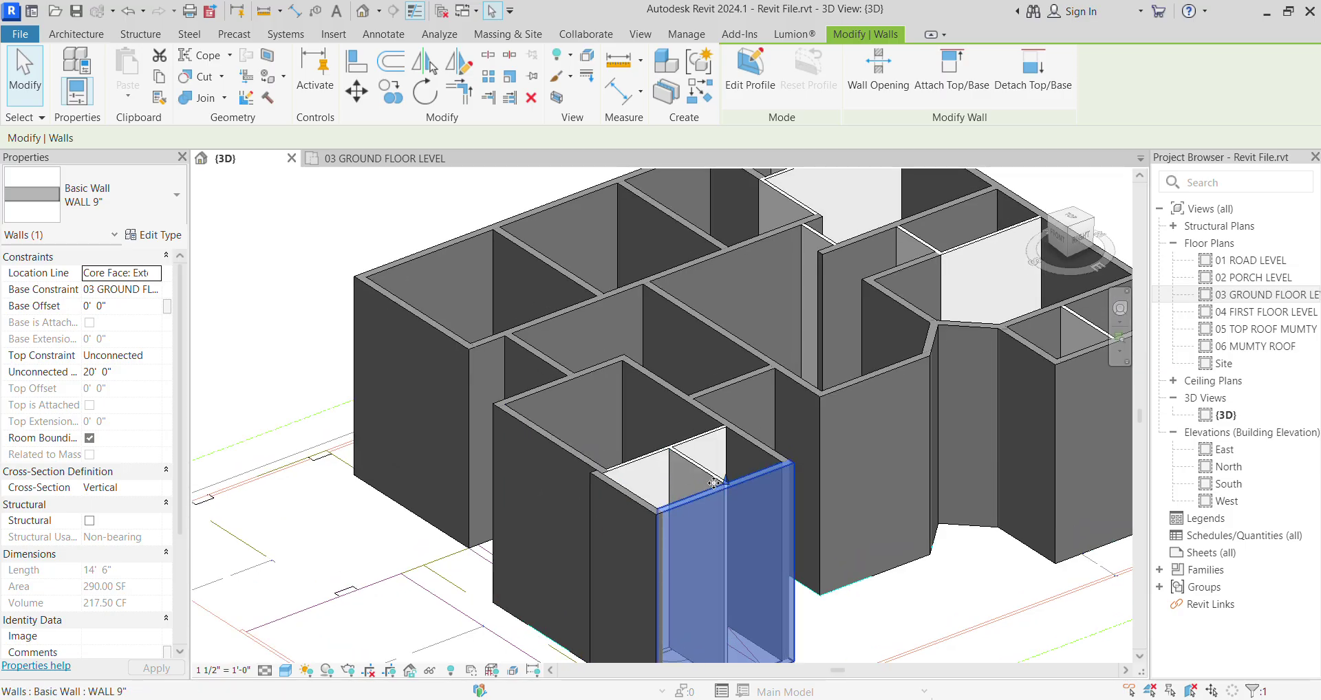
{"action": "key", "text": "Escape"}
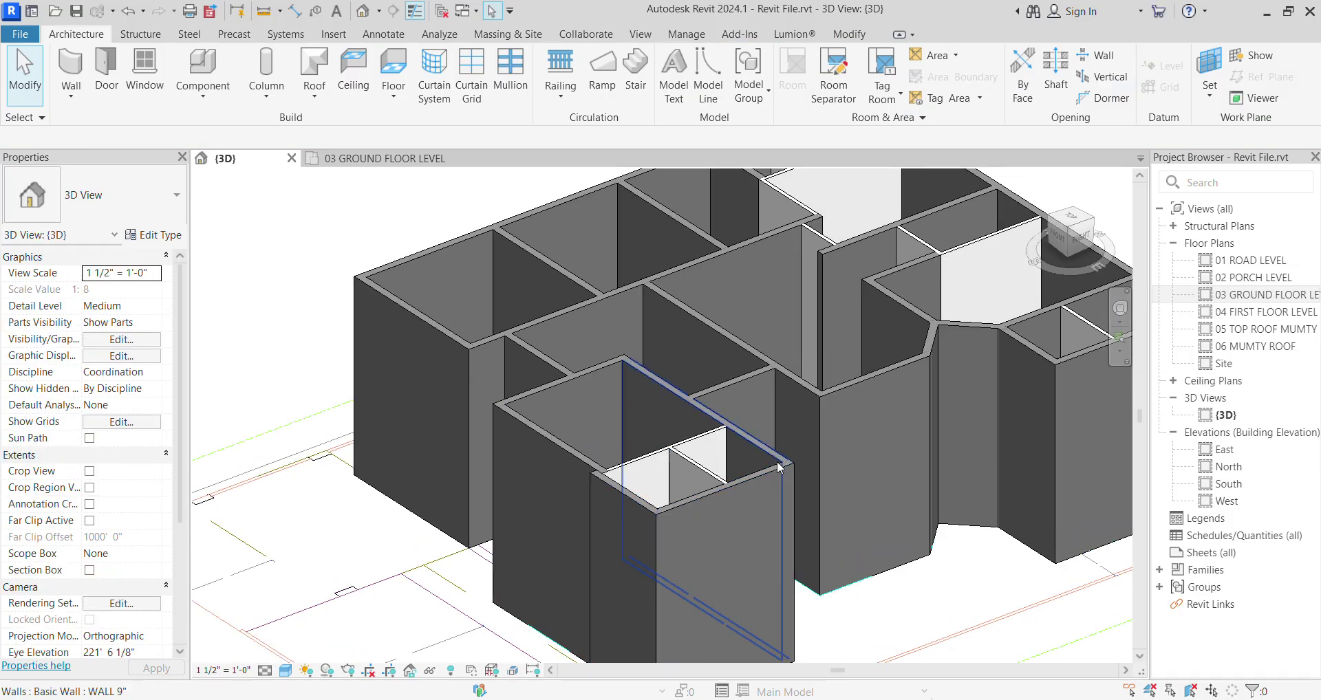
{"action": "scroll", "coordinate": [798, 480], "scroll_direction": "down", "scroll_amount": 3}
{"action": "middle_click_drag", "start_coordinate": [798, 480], "coordinate": [687, 516], "text": "shift"}
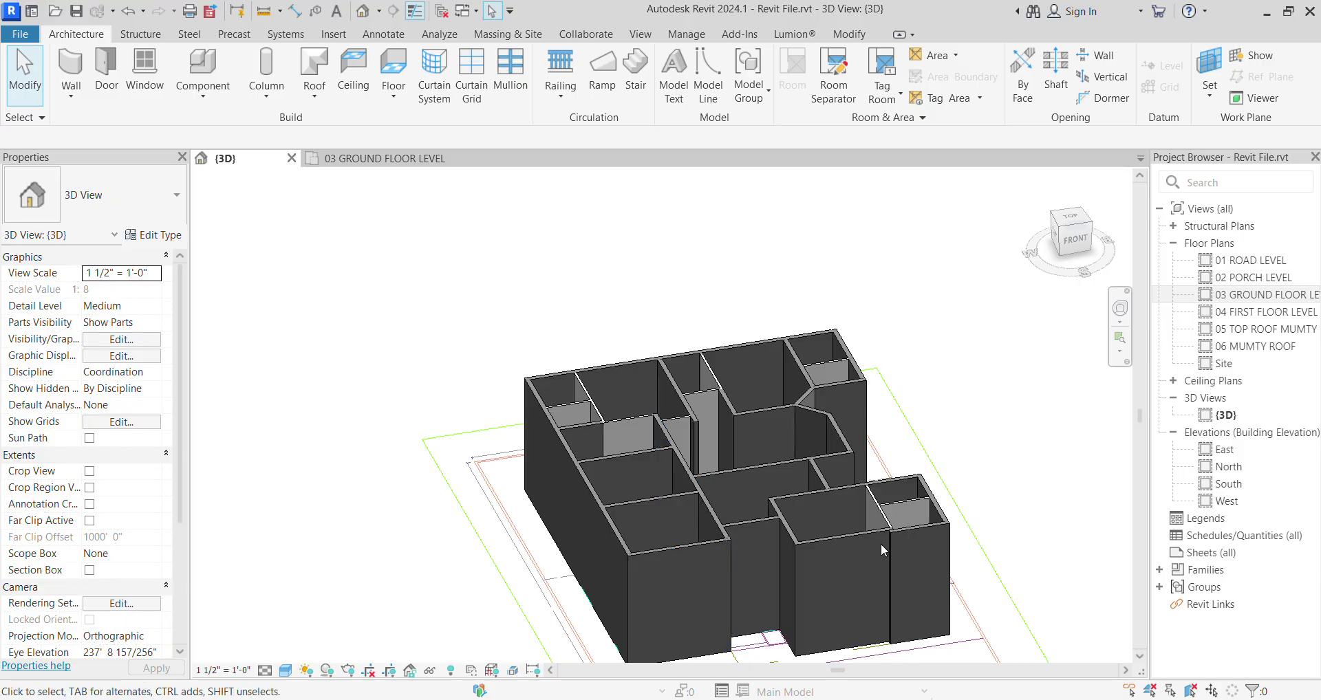
{"action": "middle_click_drag", "start_coordinate": [603, 520], "coordinate": [607, 539], "text": "shift"}
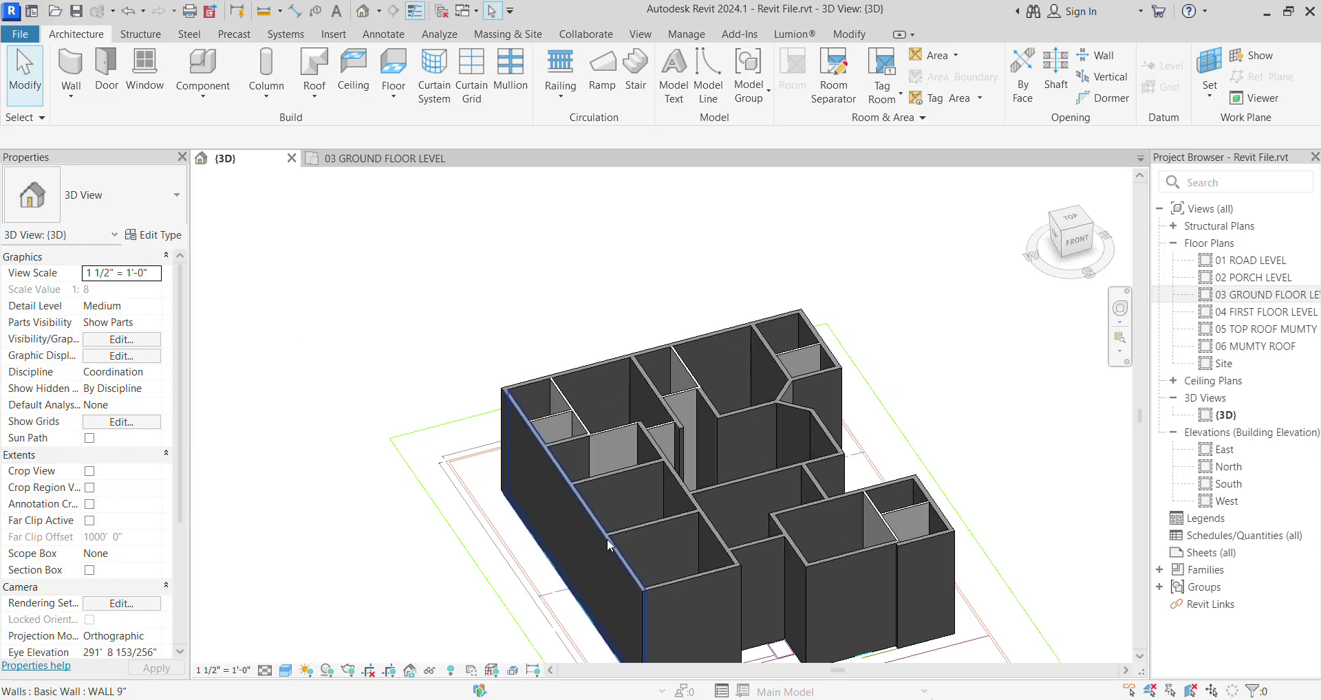
{"action": "left_click", "coordinate": [71, 95]}
{"action": "left_click", "coordinate": [110, 127]}
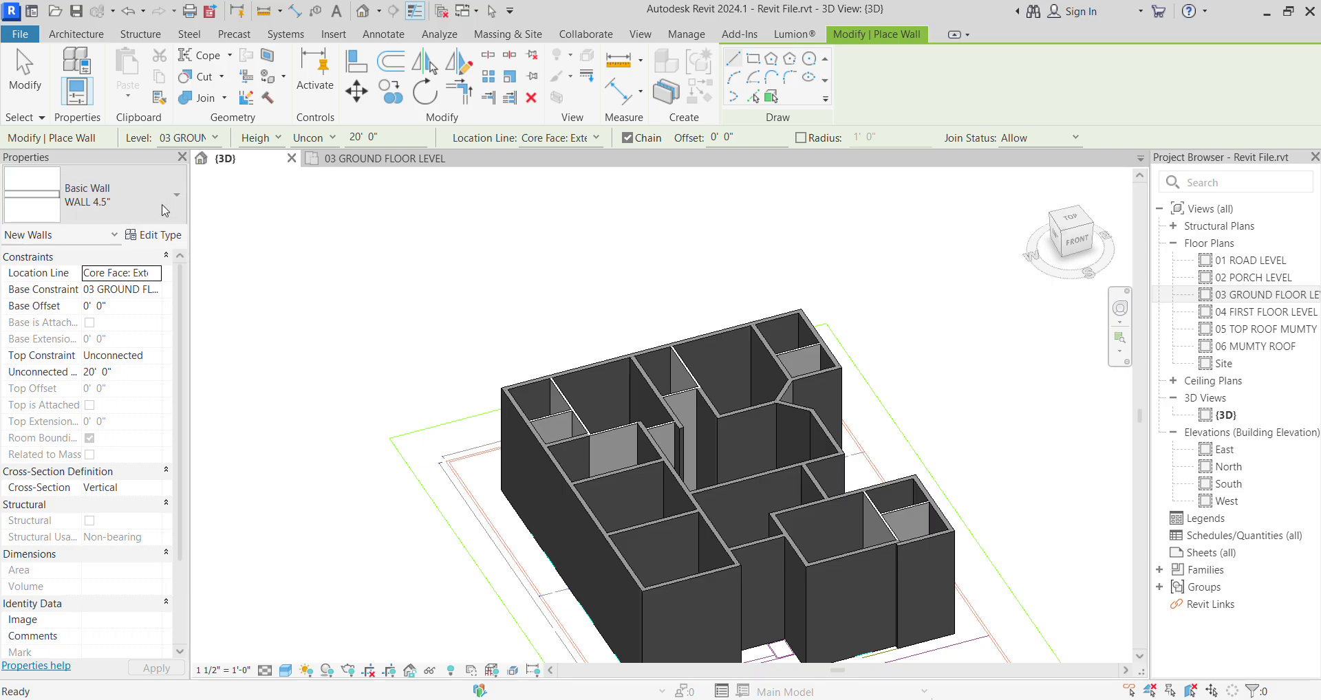
{"action": "left_click", "coordinate": [165, 210]}
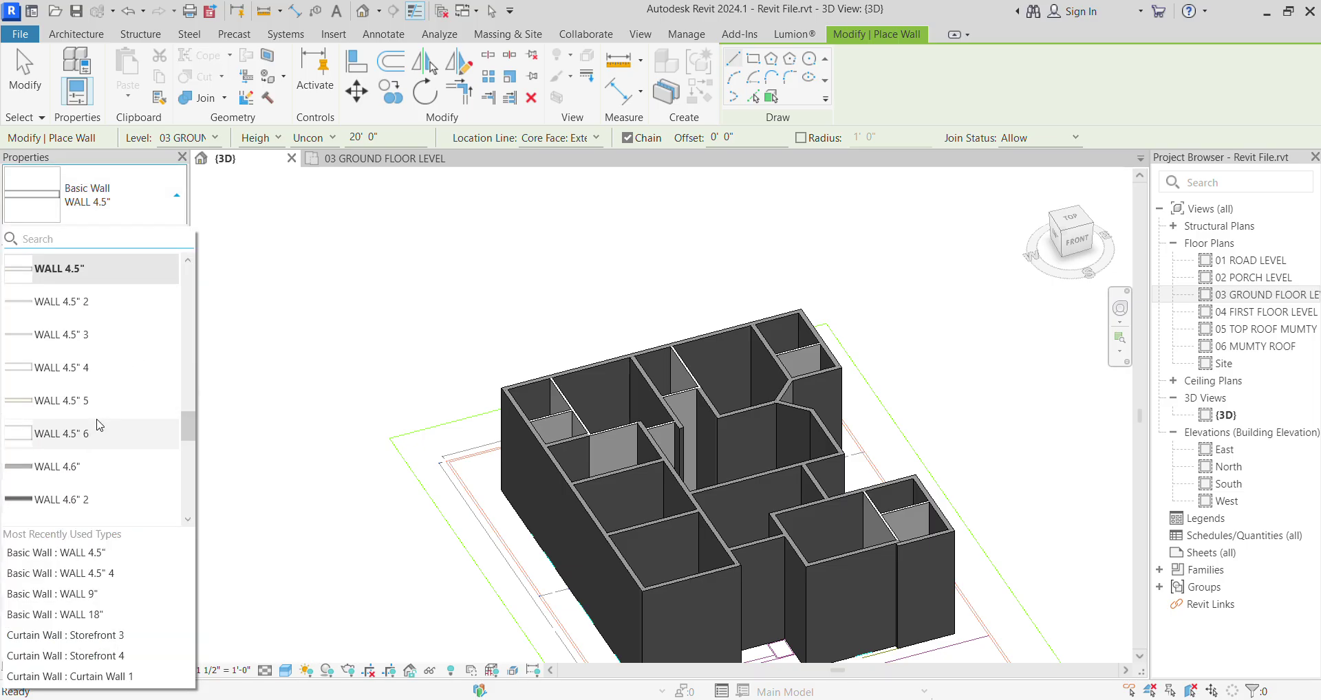
{"action": "left_click", "coordinate": [100, 425]}
{"action": "scroll", "coordinate": [807, 497], "scroll_direction": "up", "scroll_amount": 3}
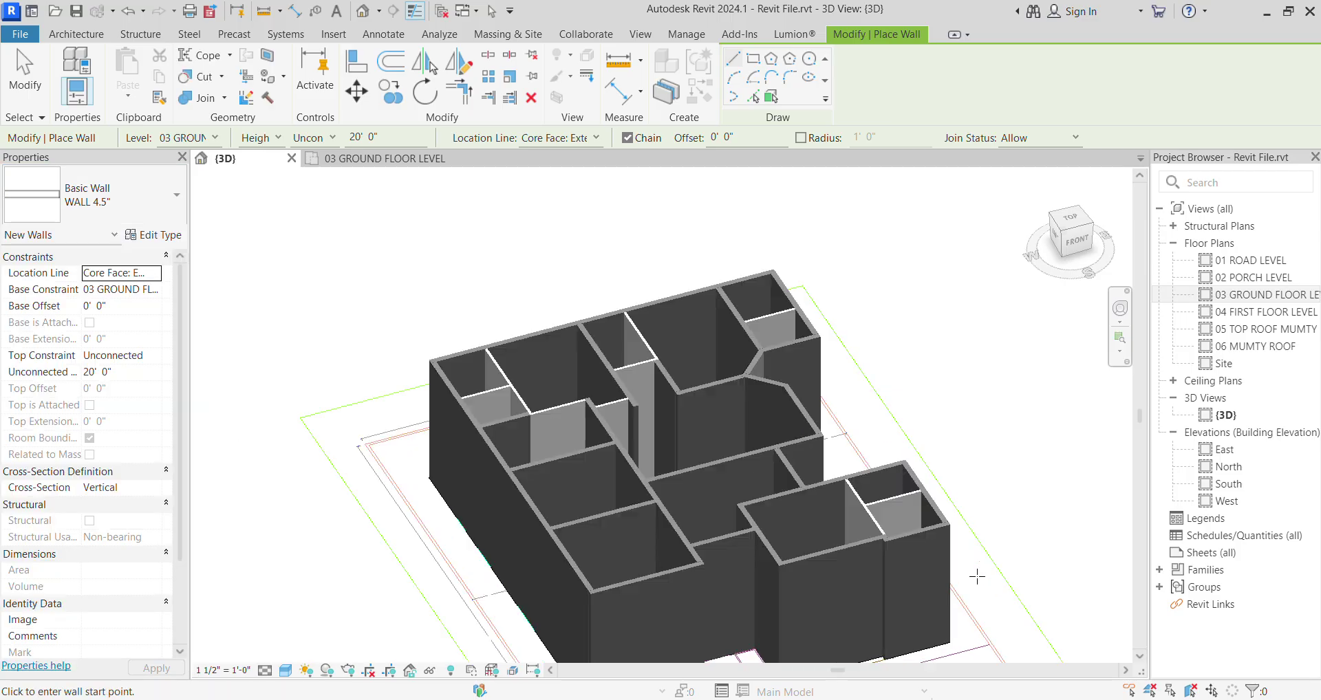
{"action": "key", "text": "Escape"}
{"action": "key", "text": "Escape"}
Step: Select the front bath's exterior 9-inch wall and inspect it and the surrounding walls in 3D from several angles
{"action": "scroll", "coordinate": [807, 497], "scroll_direction": "down", "scroll_amount": 3}
{"action": "scroll", "coordinate": [833, 485], "scroll_direction": "up", "scroll_amount": 2}
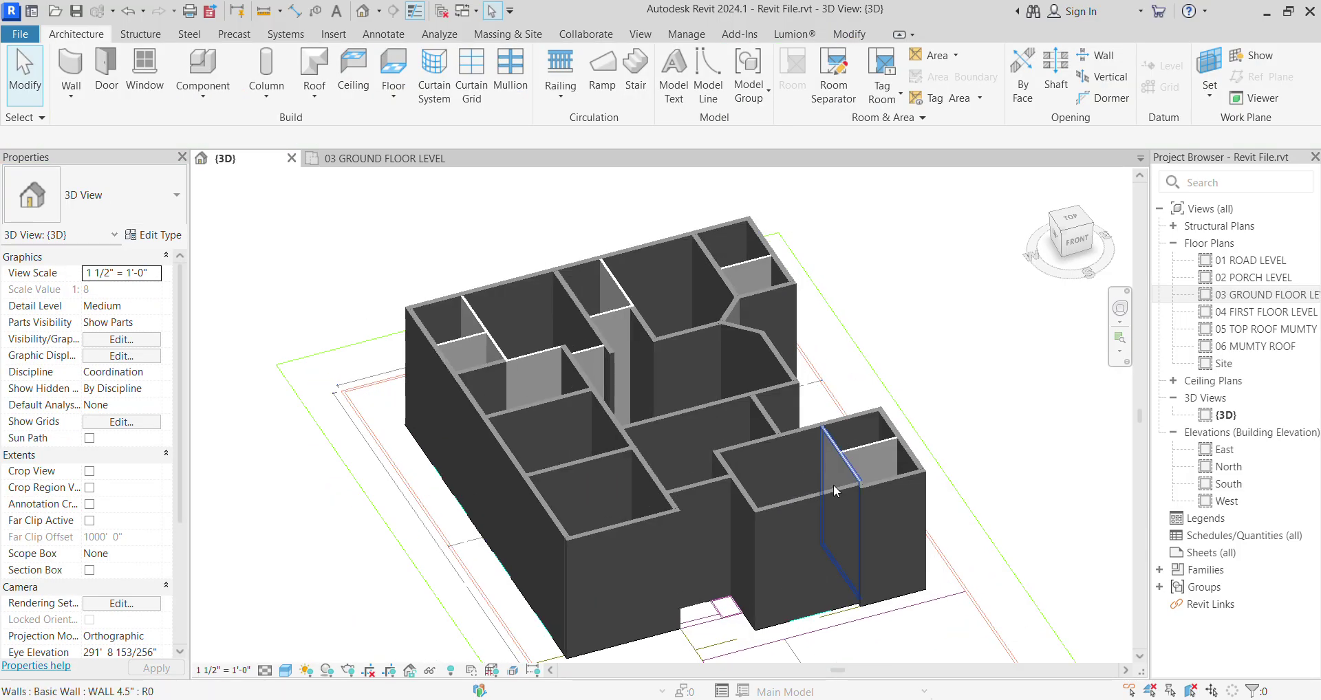
{"action": "left_click", "coordinate": [899, 482]}
{"action": "middle_click_drag", "start_coordinate": [775, 505], "coordinate": [943, 557], "text": "shift"}
{"action": "scroll", "coordinate": [757, 522], "scroll_direction": "up", "scroll_amount": 3}
{"action": "scroll", "coordinate": [943, 571], "scroll_direction": "down", "scroll_amount": 3}
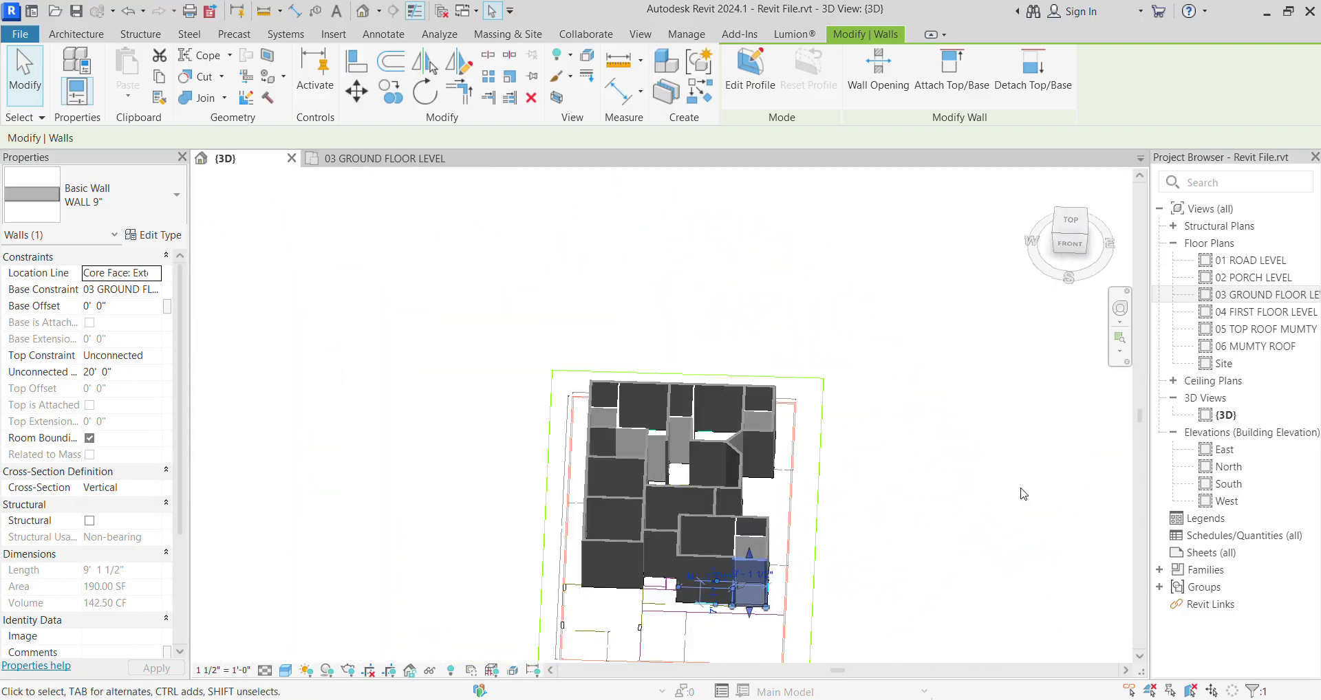
{"action": "scroll", "coordinate": [711, 557], "scroll_direction": "up", "scroll_amount": 5}
{"action": "middle_click_drag", "start_coordinate": [712, 557], "coordinate": [771, 537], "text": "shift"}
{"action": "scroll", "coordinate": [809, 521], "scroll_direction": "down", "scroll_amount": 3}
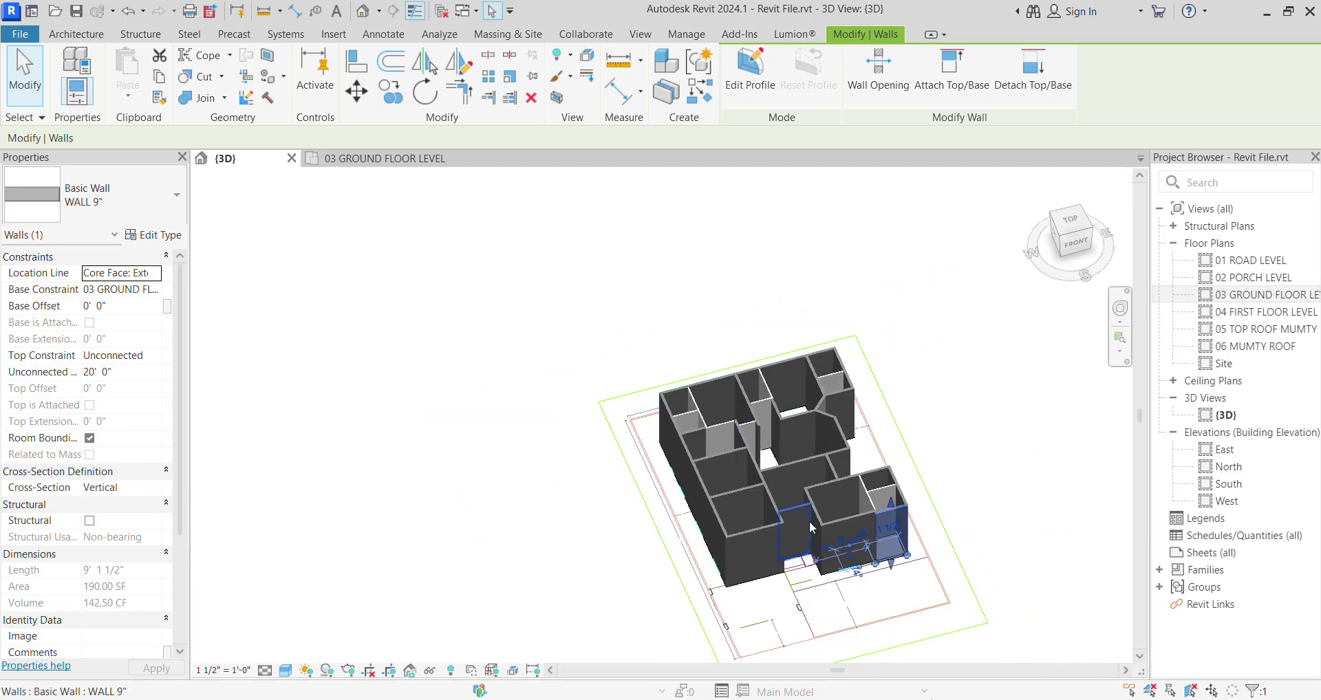
{"action": "scroll", "coordinate": [873, 493], "scroll_direction": "up", "scroll_amount": 3}
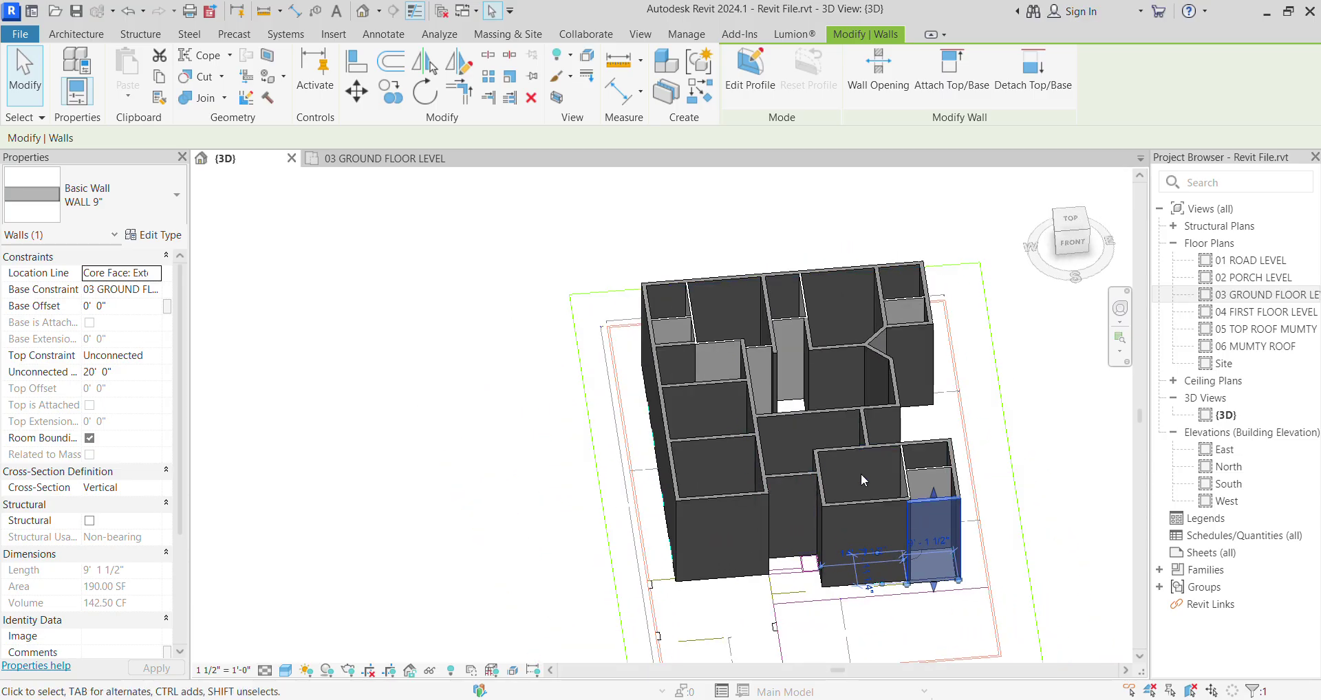
{"action": "middle_click_drag", "start_coordinate": [861, 473], "coordinate": [828, 469]}
{"action": "scroll", "coordinate": [897, 490], "scroll_direction": "up", "scroll_amount": 3}
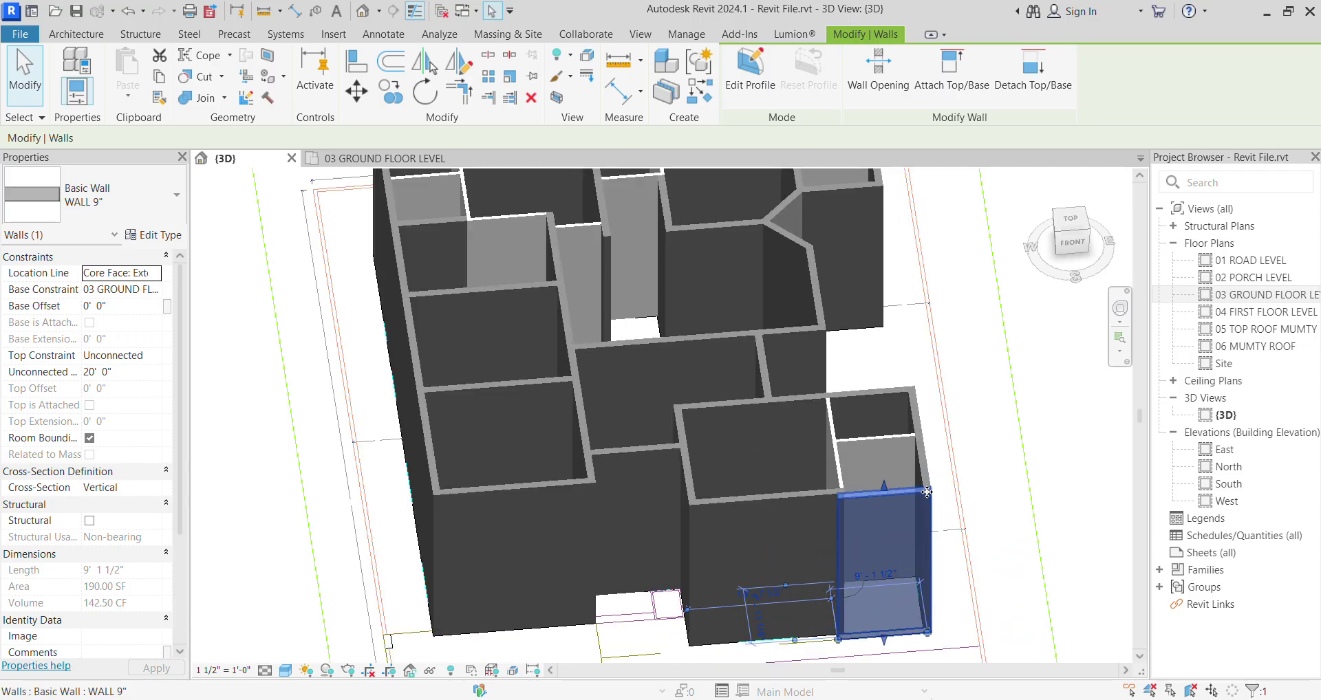
{"action": "key", "text": "Escape"}
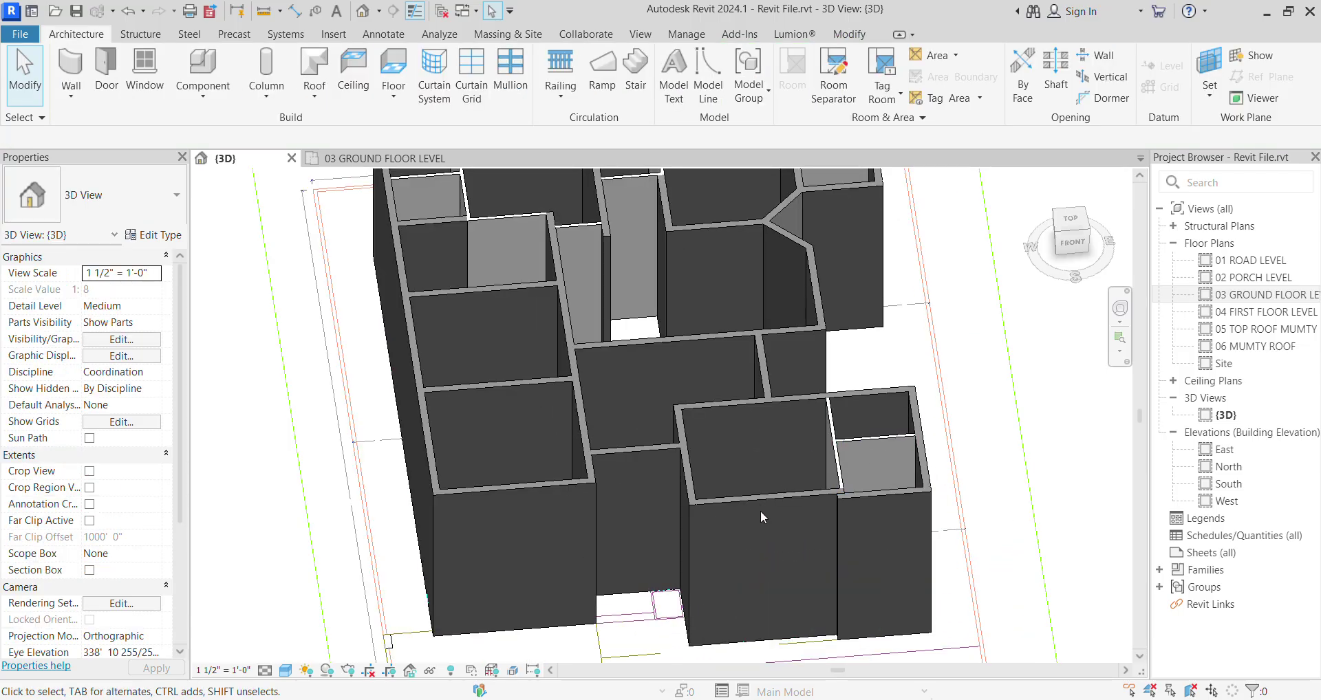
{"action": "scroll", "coordinate": [730, 524], "scroll_direction": "down", "scroll_amount": 2}
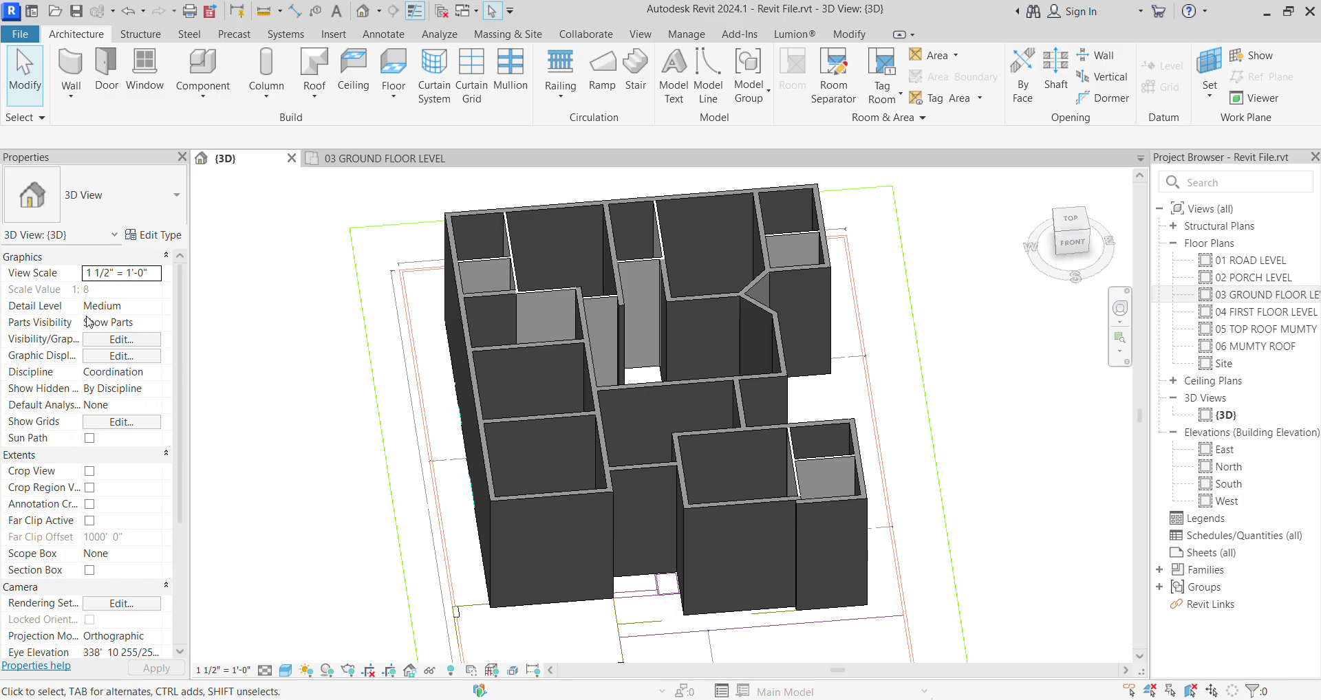
{"action": "middle_click_drag", "start_coordinate": [791, 544], "coordinate": [852, 567], "text": "shift"}
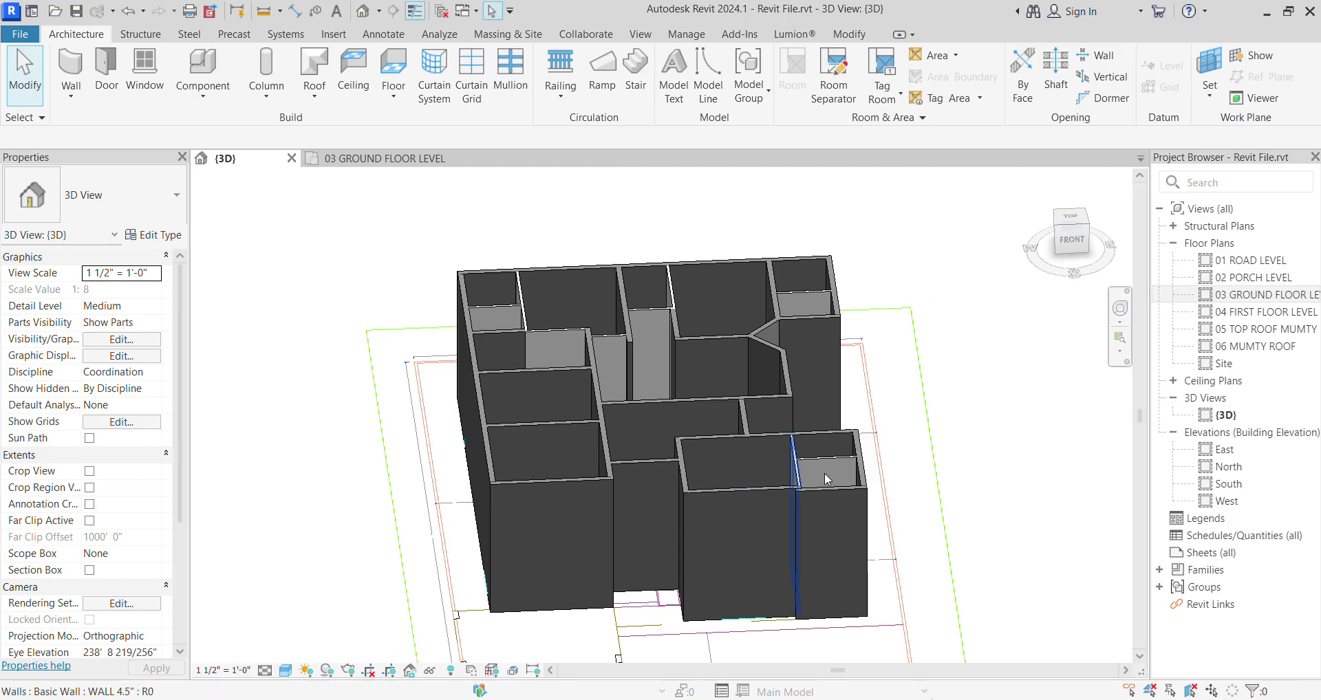
{"action": "middle_click_drag", "start_coordinate": [687, 526], "coordinate": [831, 436], "text": "shift"}
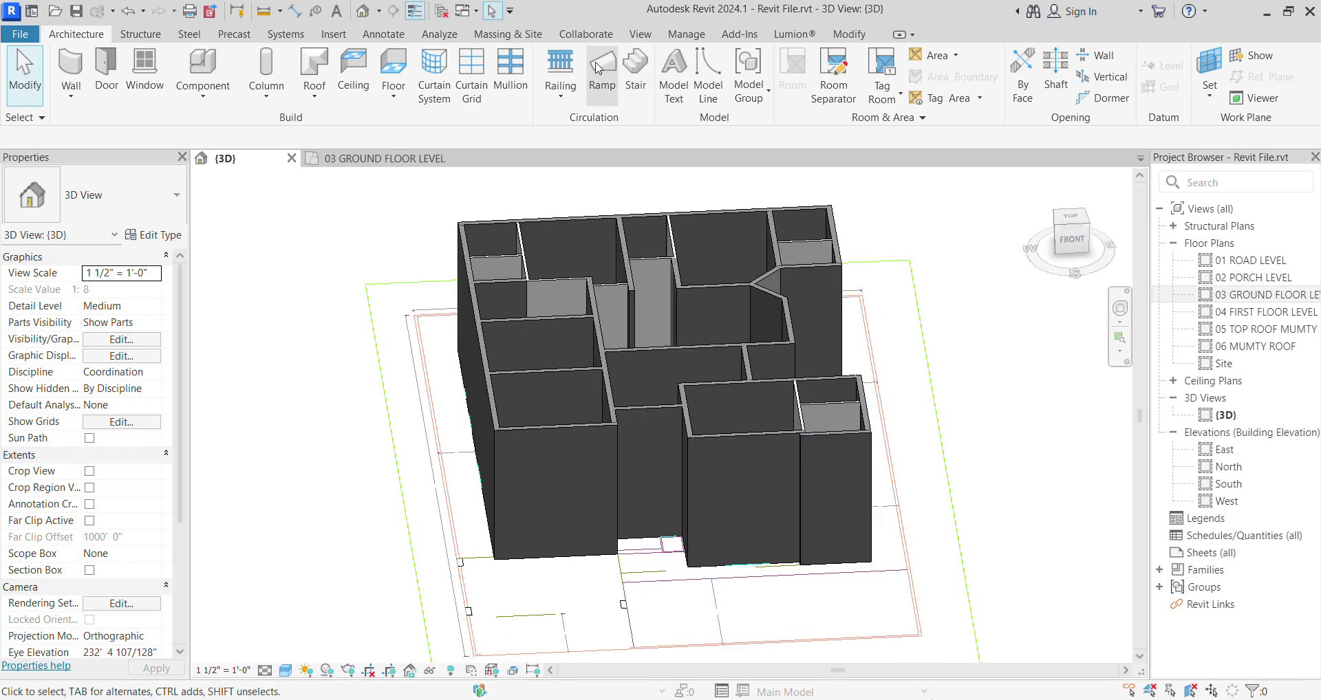